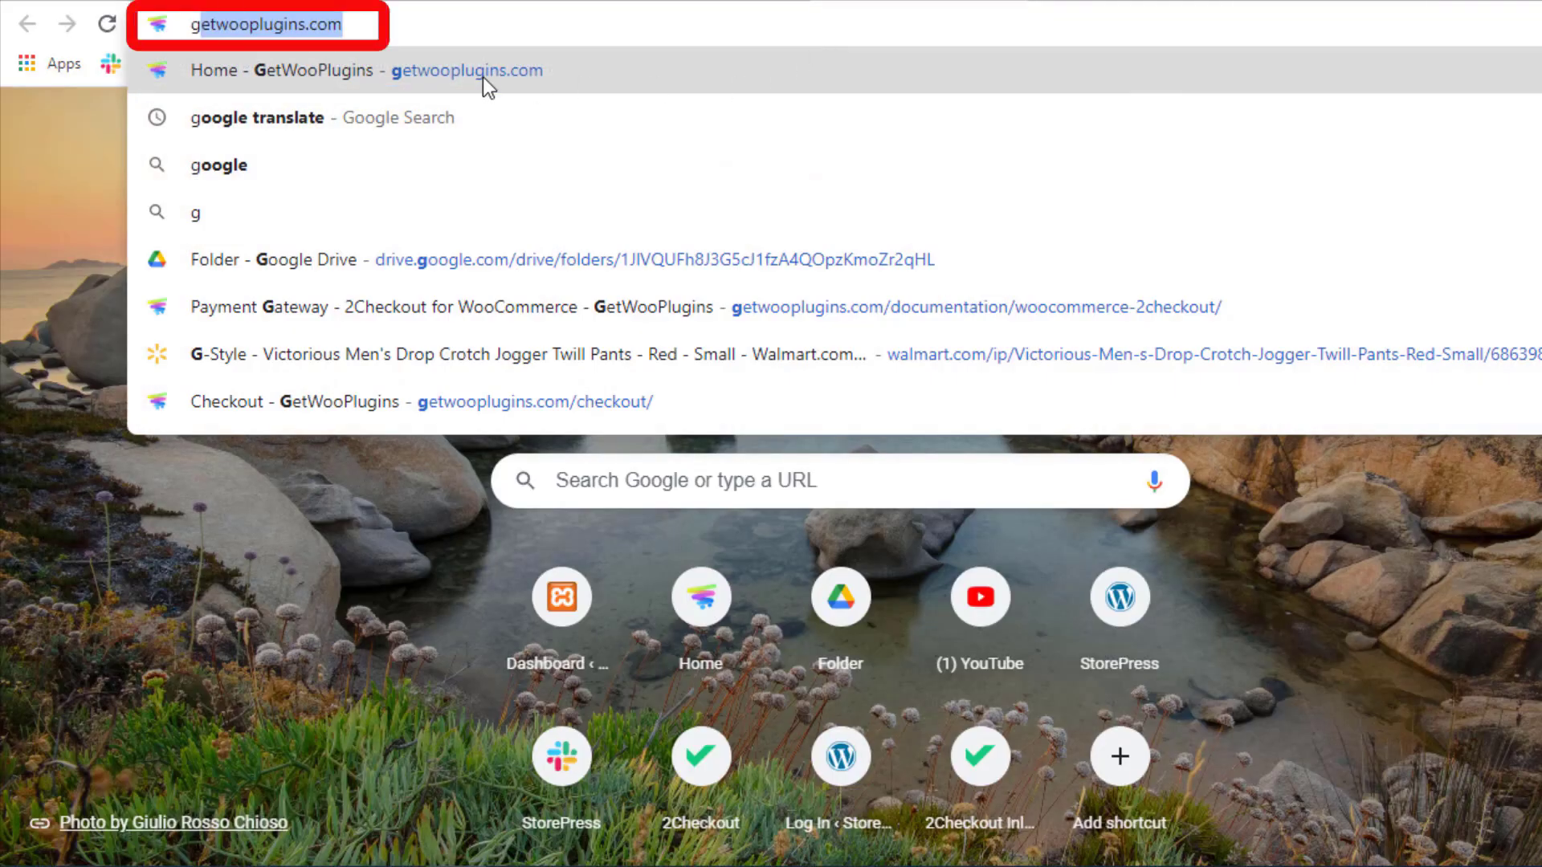
# Find Variation Swatches For WooCommerce on getwooplugins.com and download woo-variation-swatches-pro.zip.
pyautogui.click(483, 75)
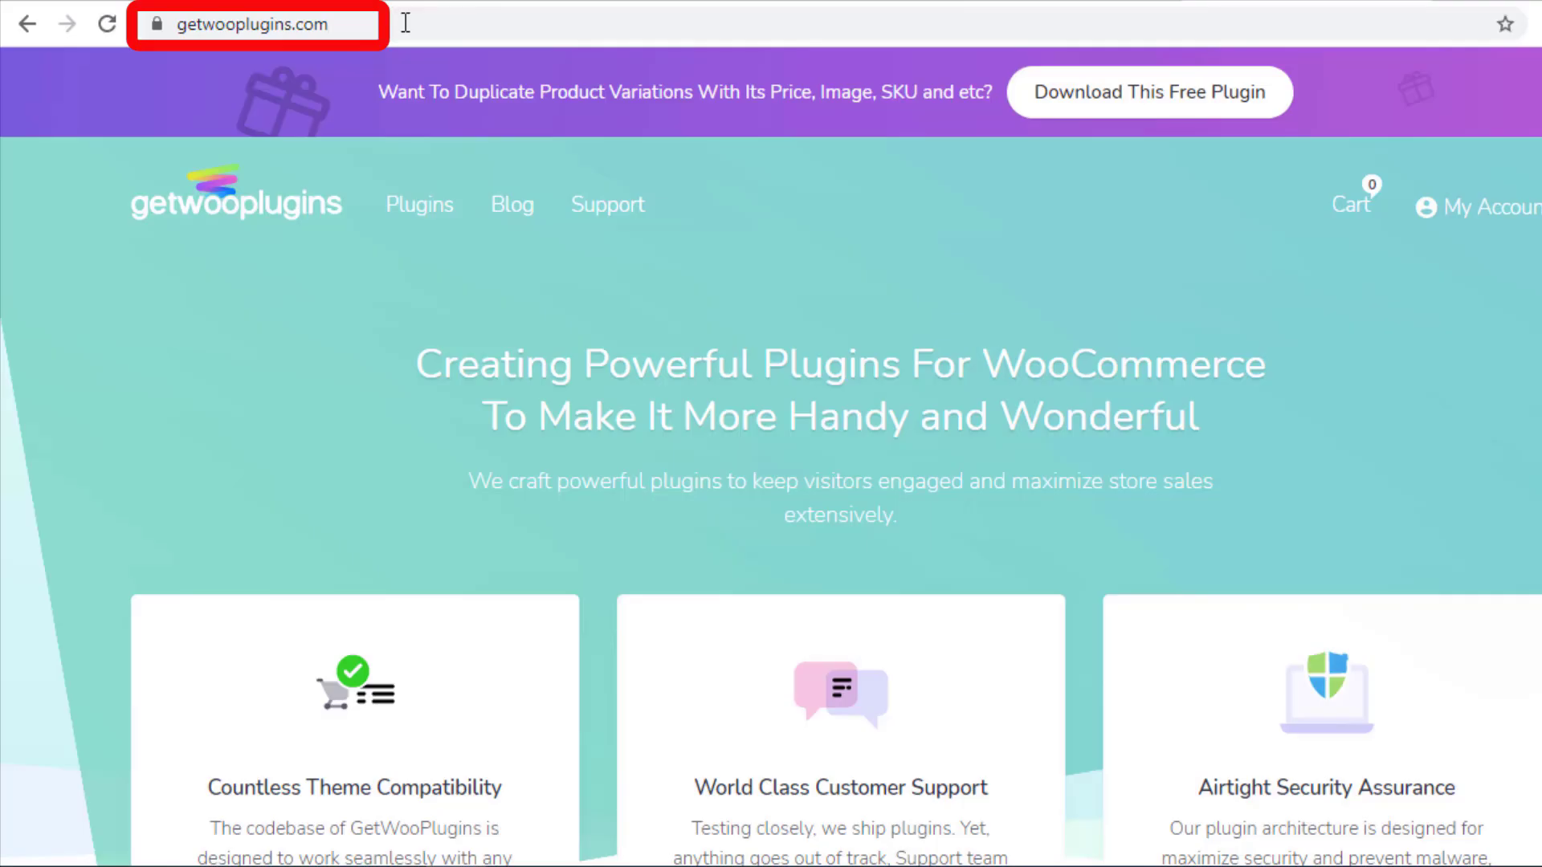
pyautogui.click(423, 207)
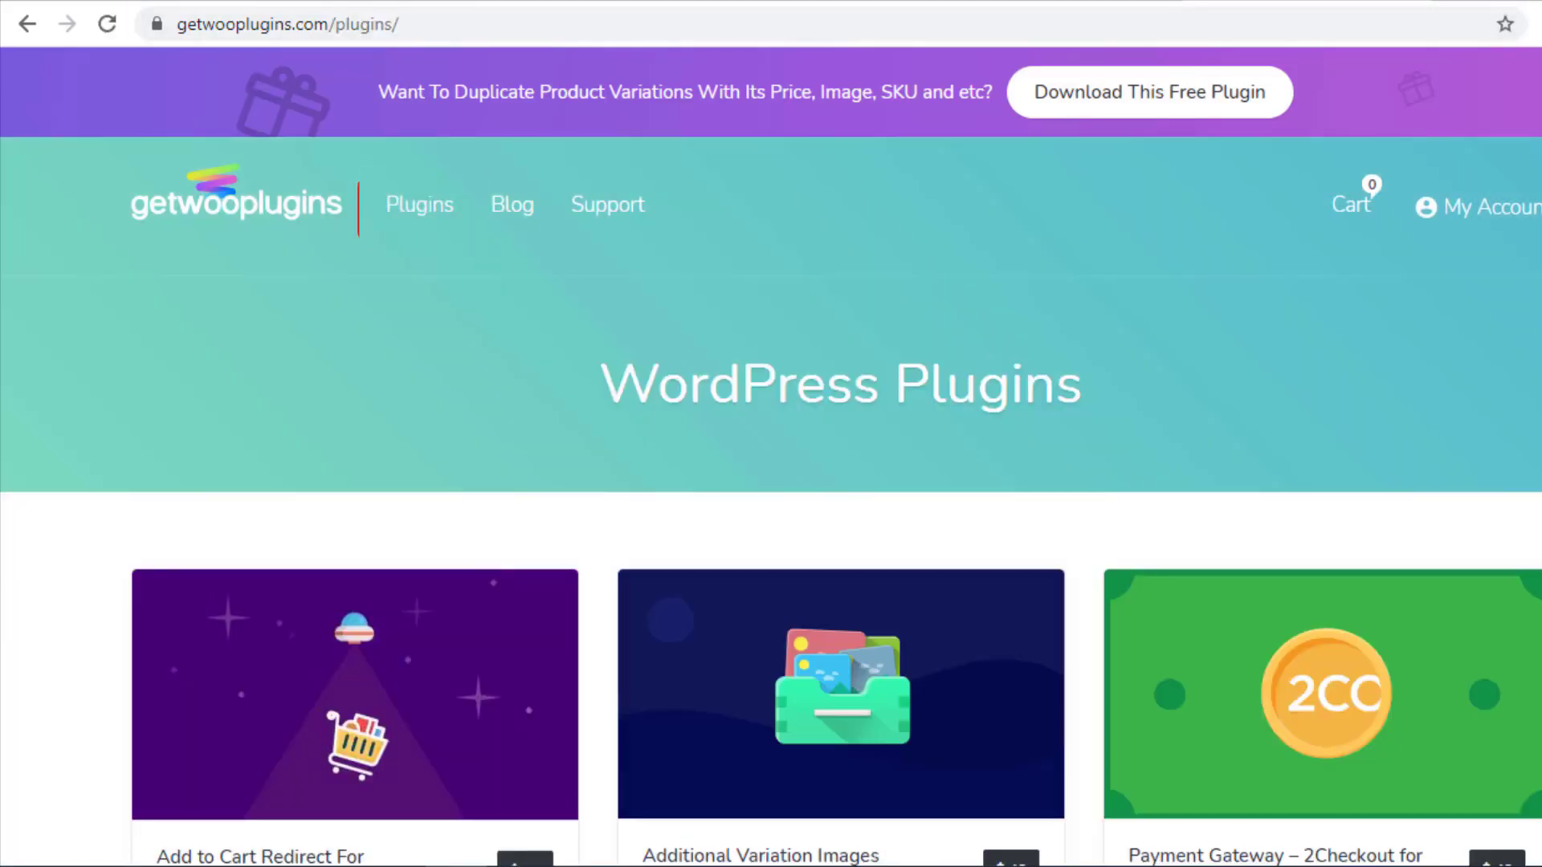
pyautogui.scroll(-7, 1245, 685)
pyautogui.click(1226, 689)
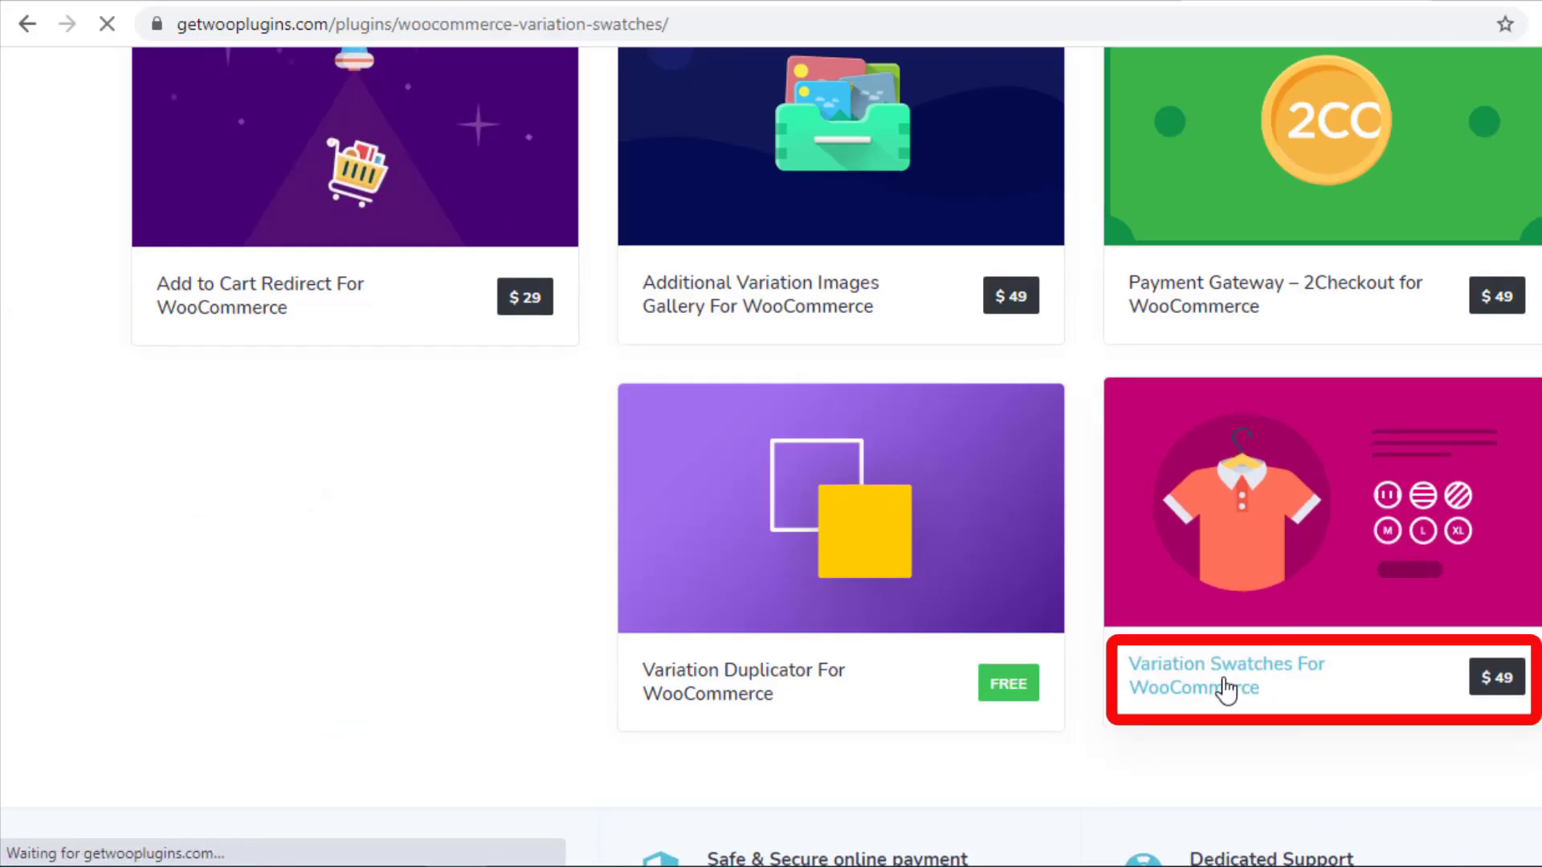
pyautogui.scroll(-9, 1244, 546)
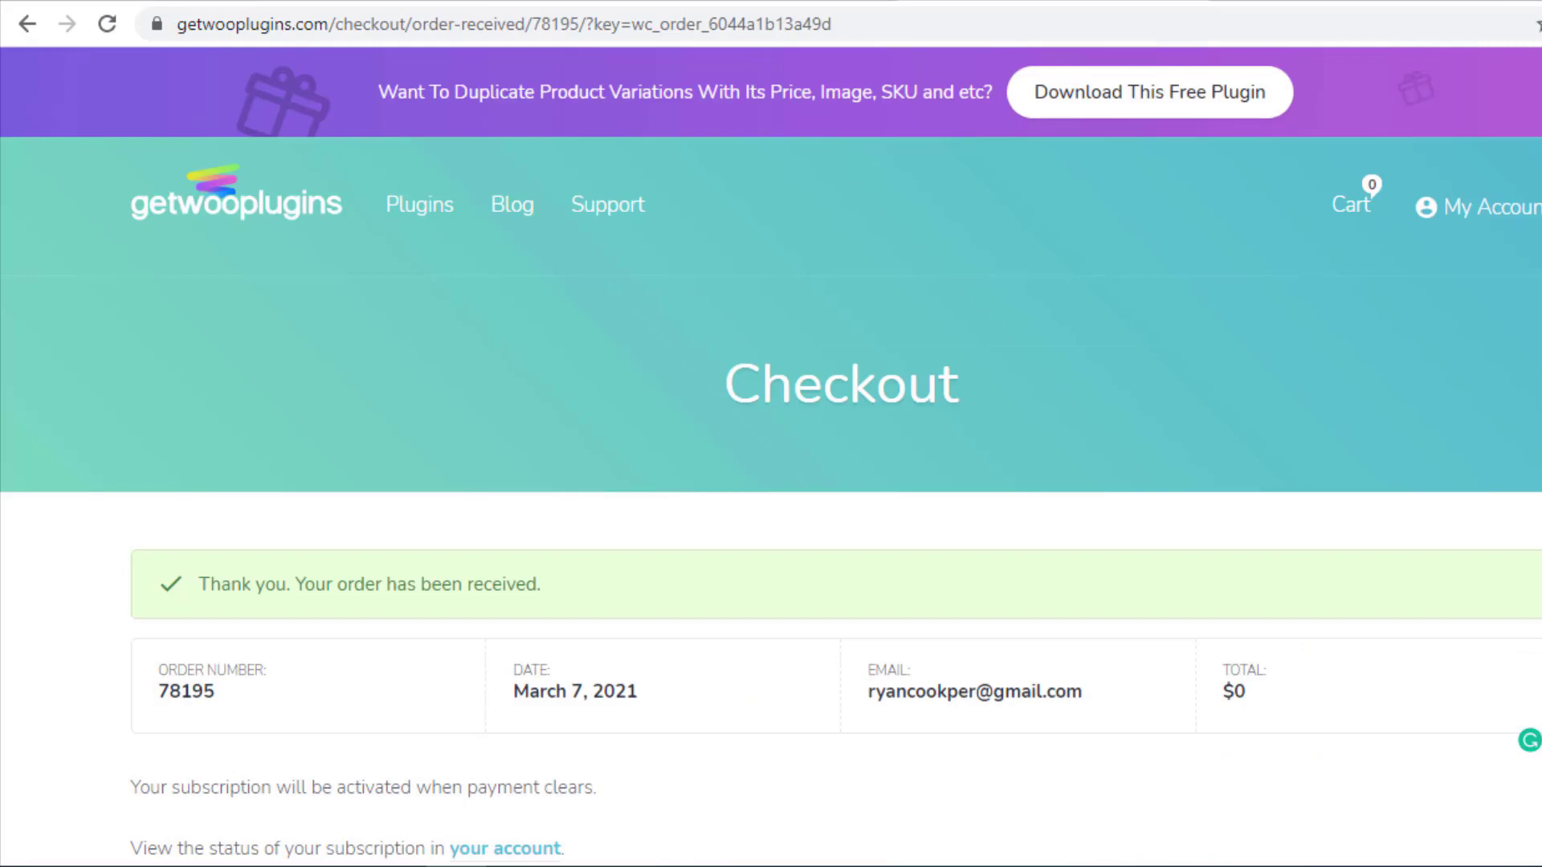
pyautogui.scroll(-6, 771, 450)
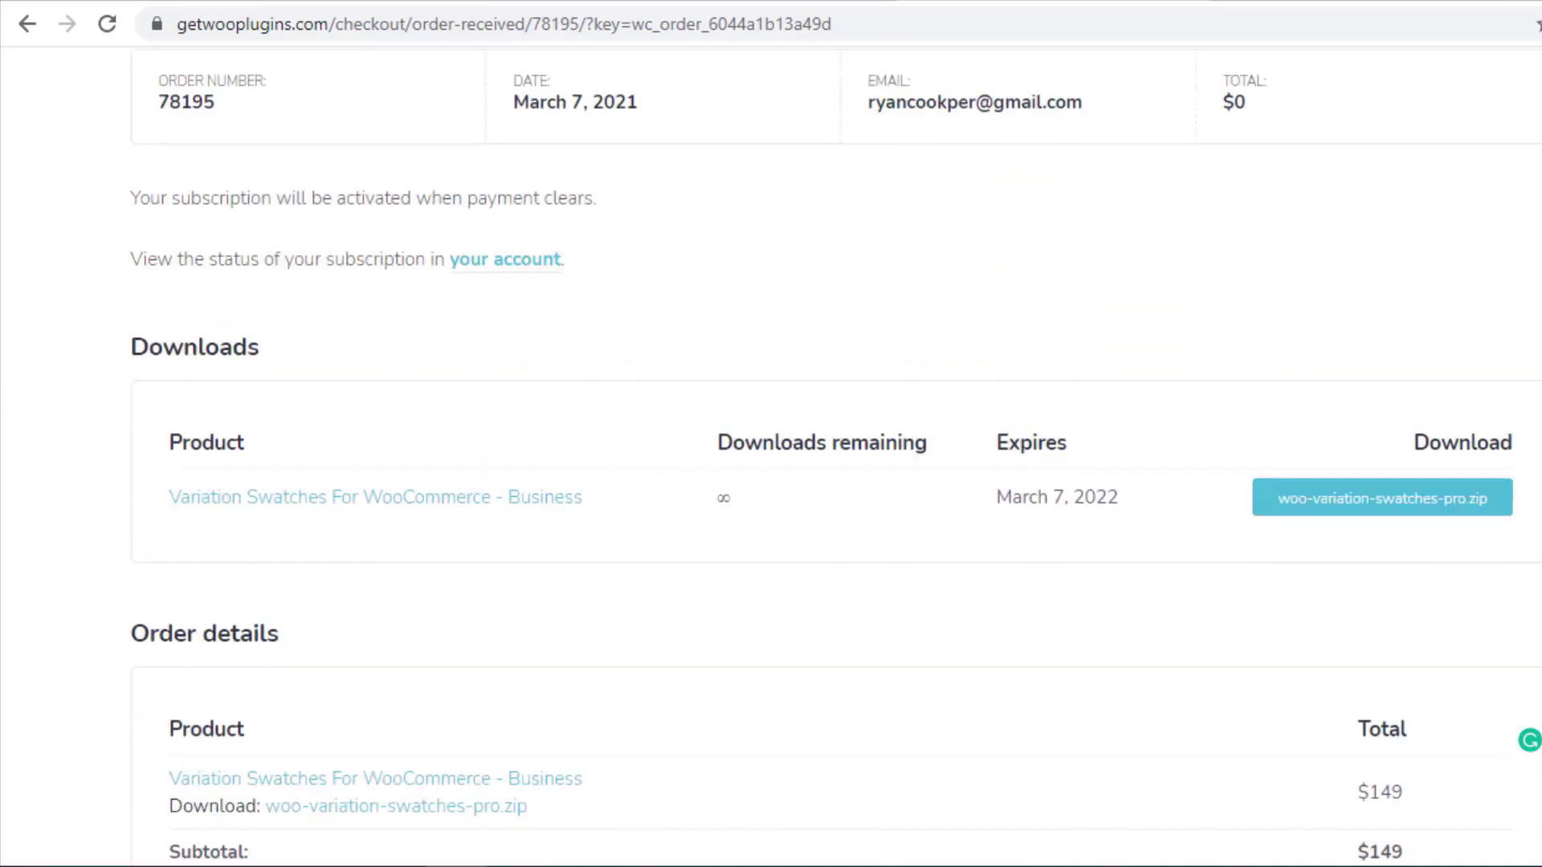
pyautogui.click(1320, 520)
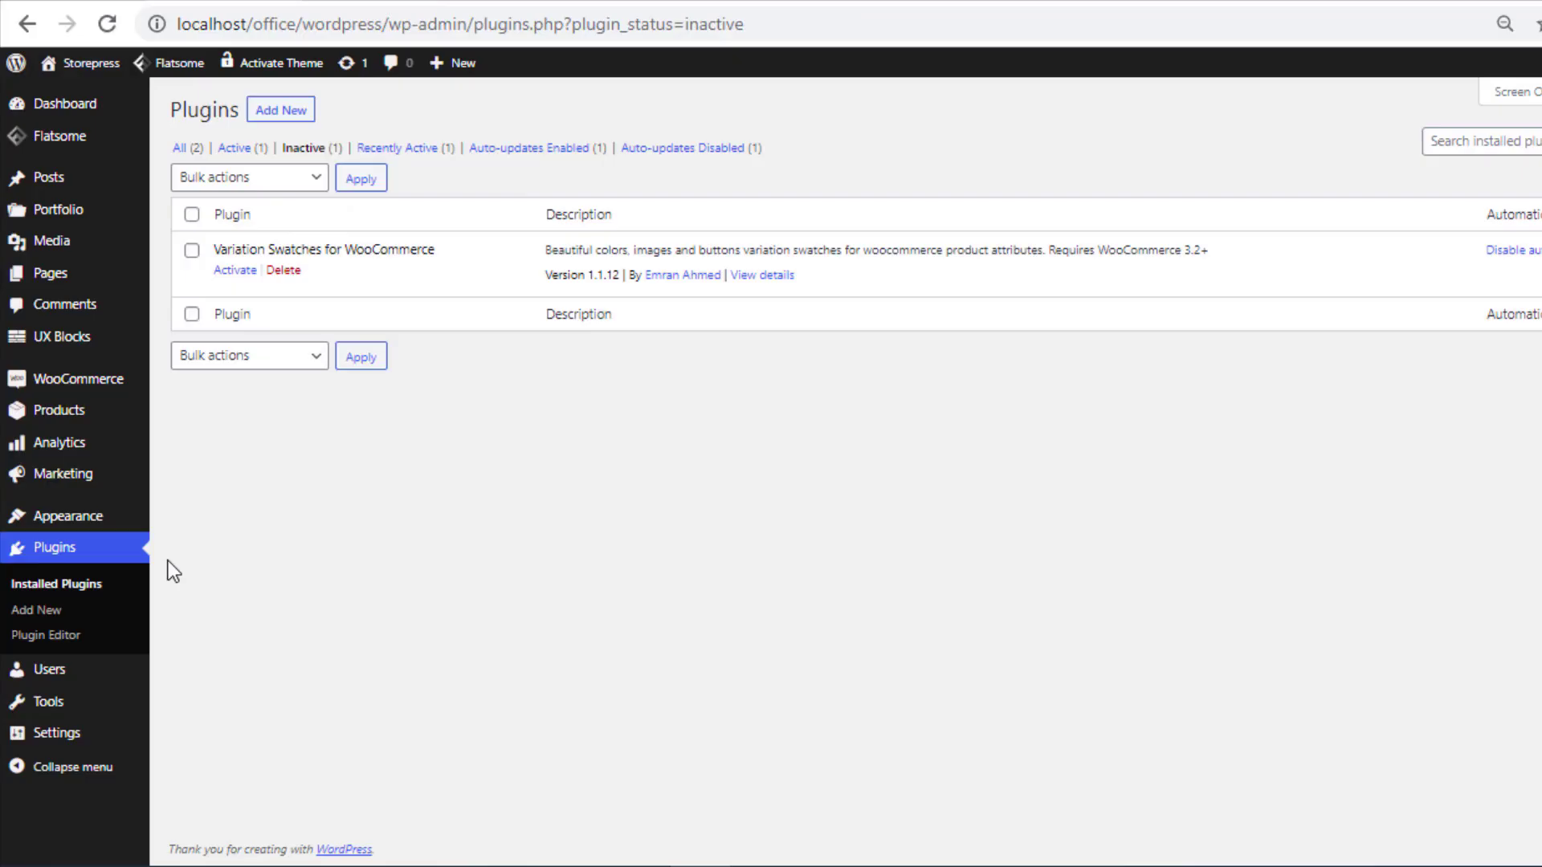
# Upload the woo-variation-swatches-pro (3) zip as a new plugin, install it and activate it.
pyautogui.click(48, 615)
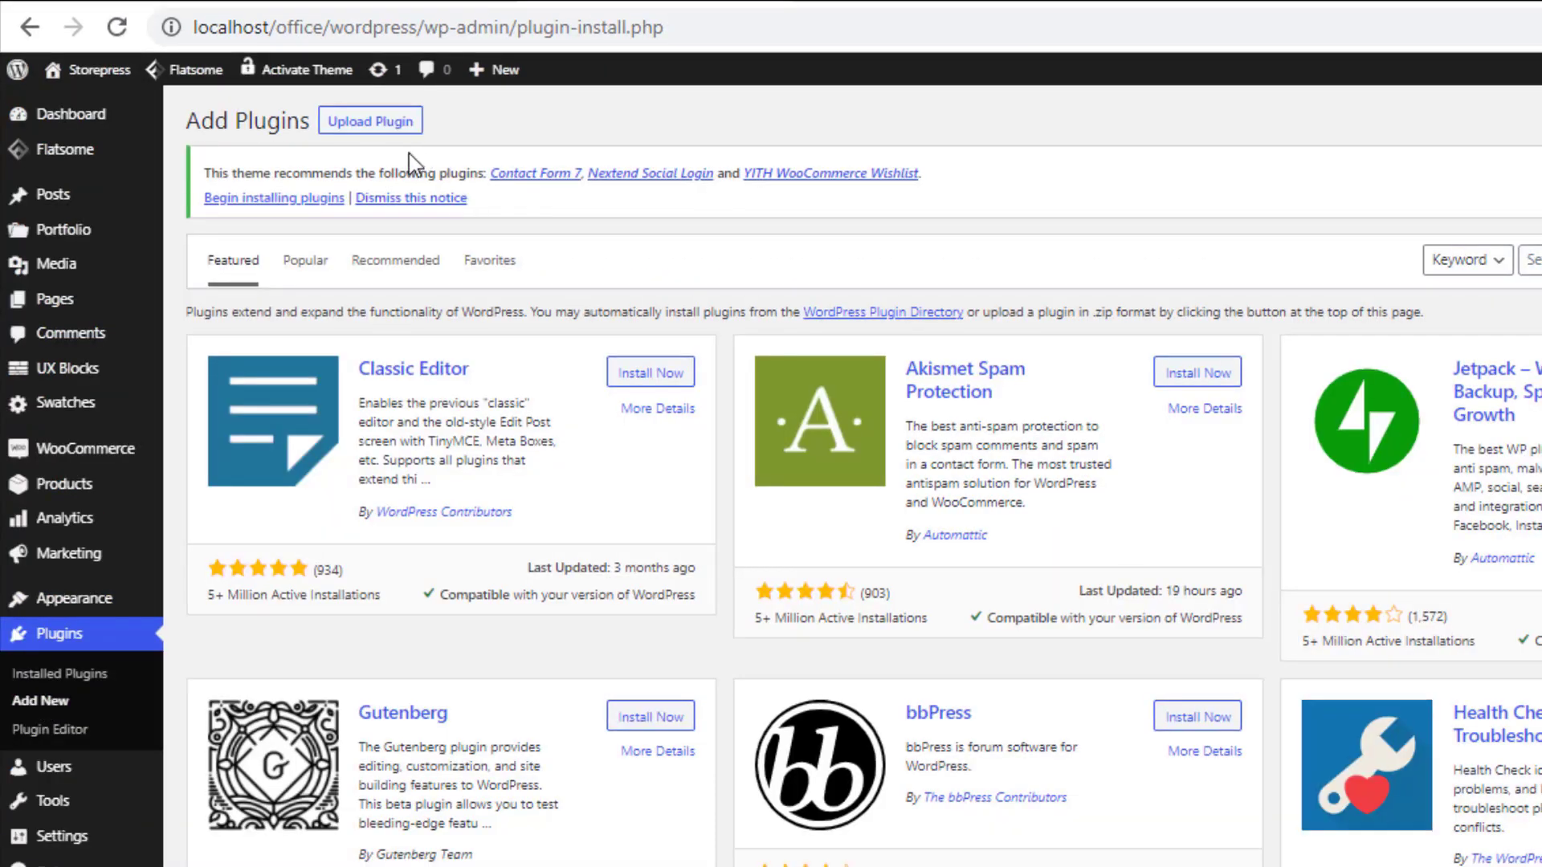
pyautogui.click(371, 125)
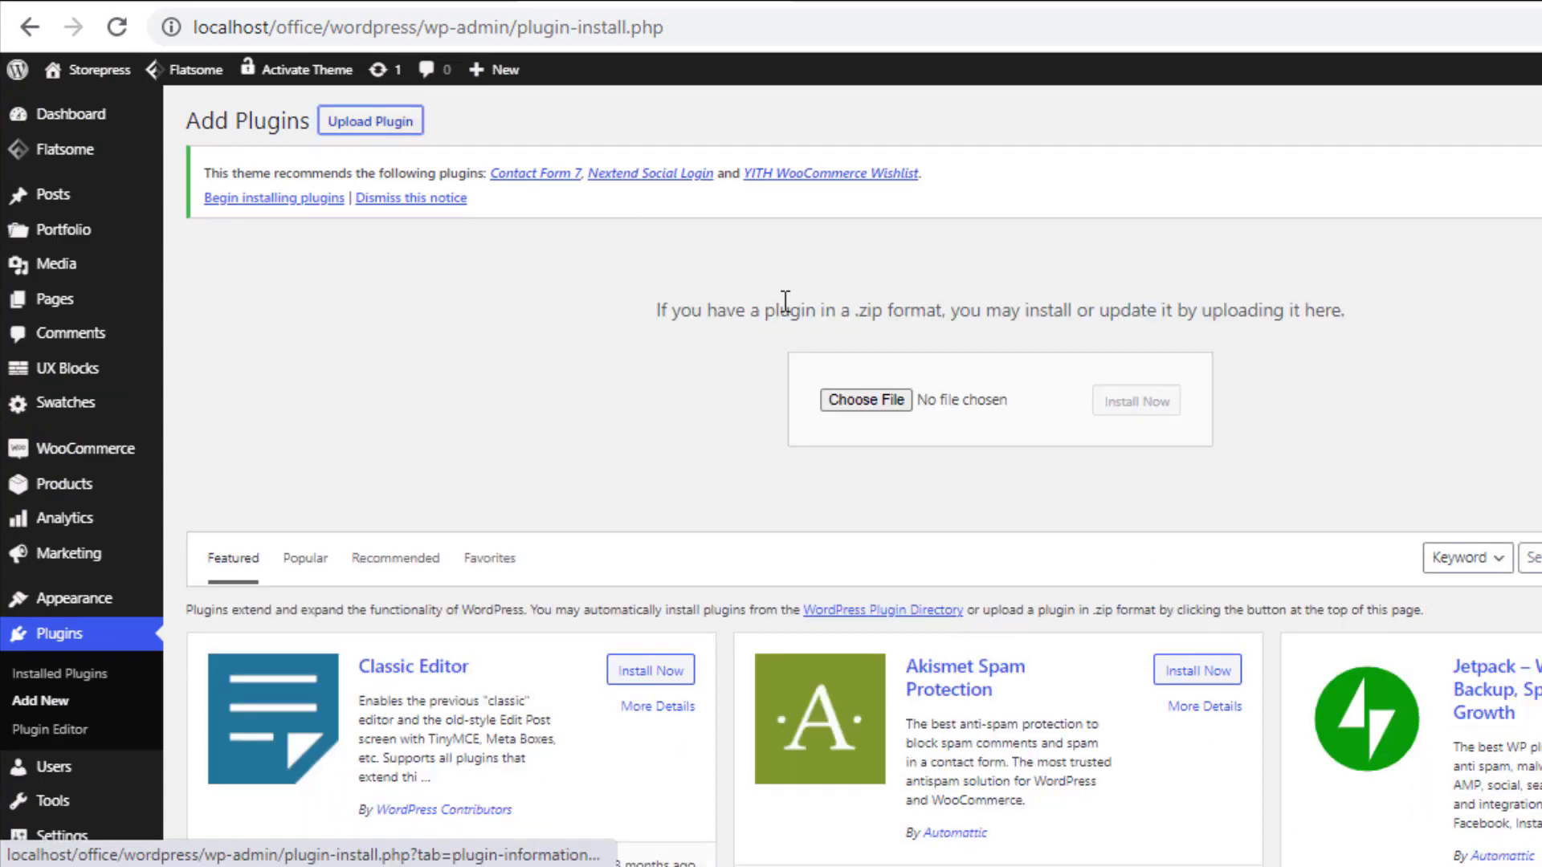
pyautogui.click(868, 402)
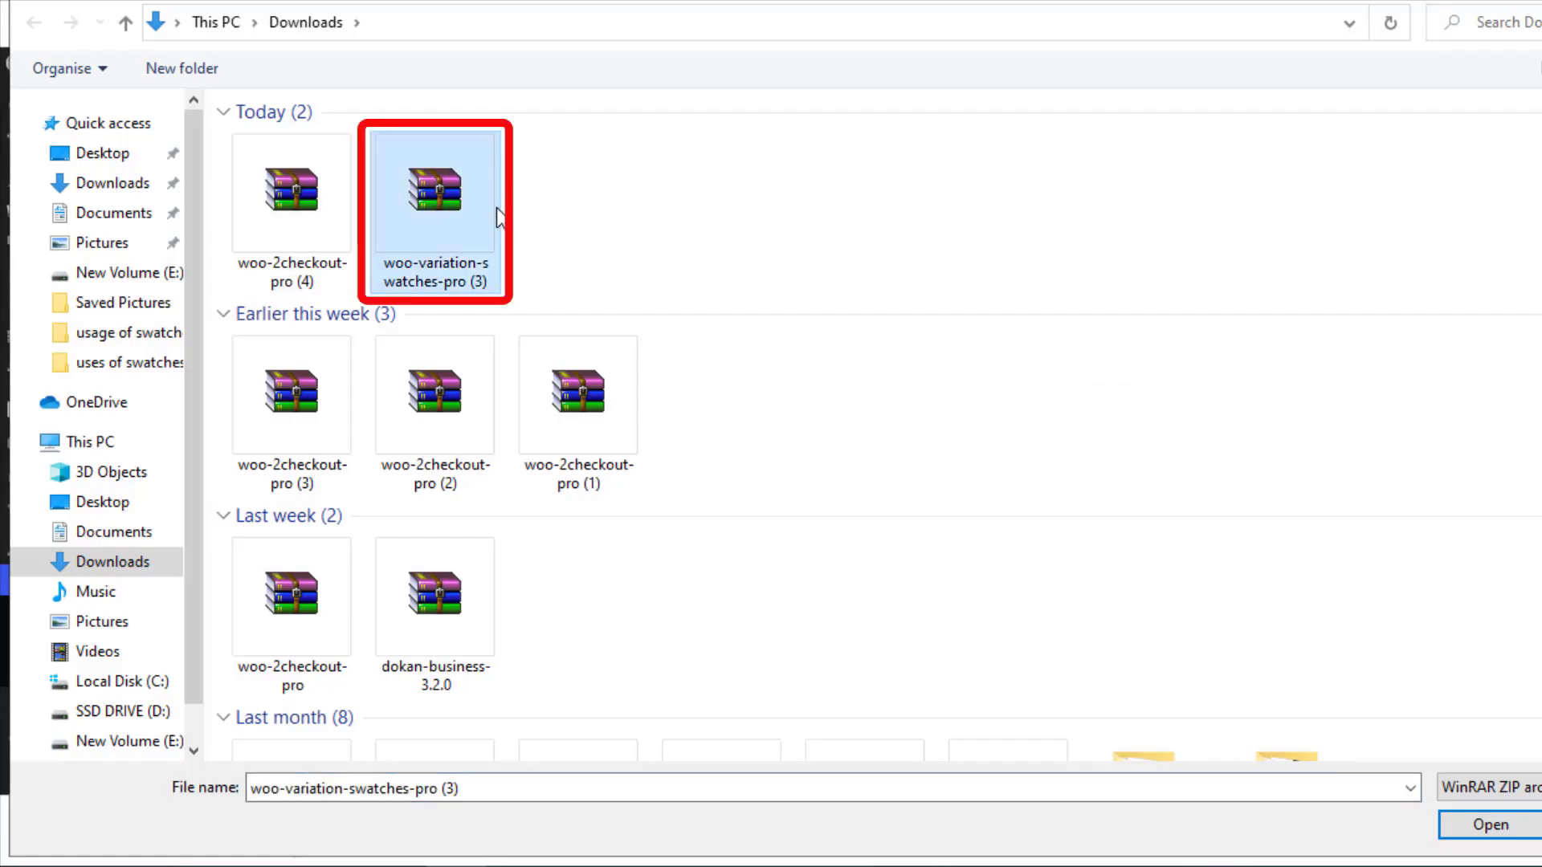
pyautogui.doubleClick(499, 216)
pyautogui.click(1143, 416)
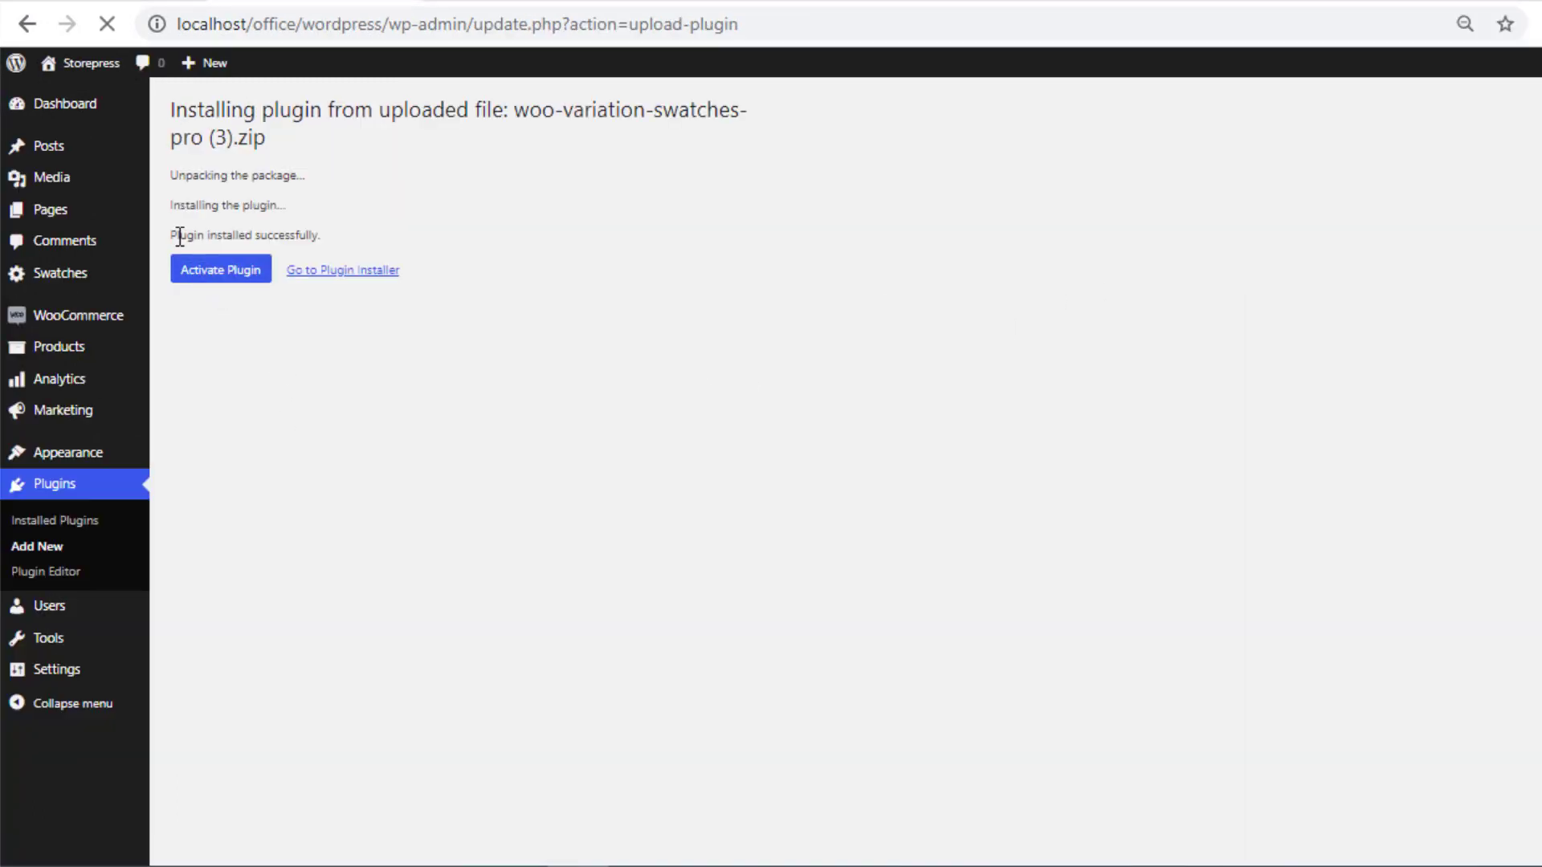
pyautogui.click(239, 277)
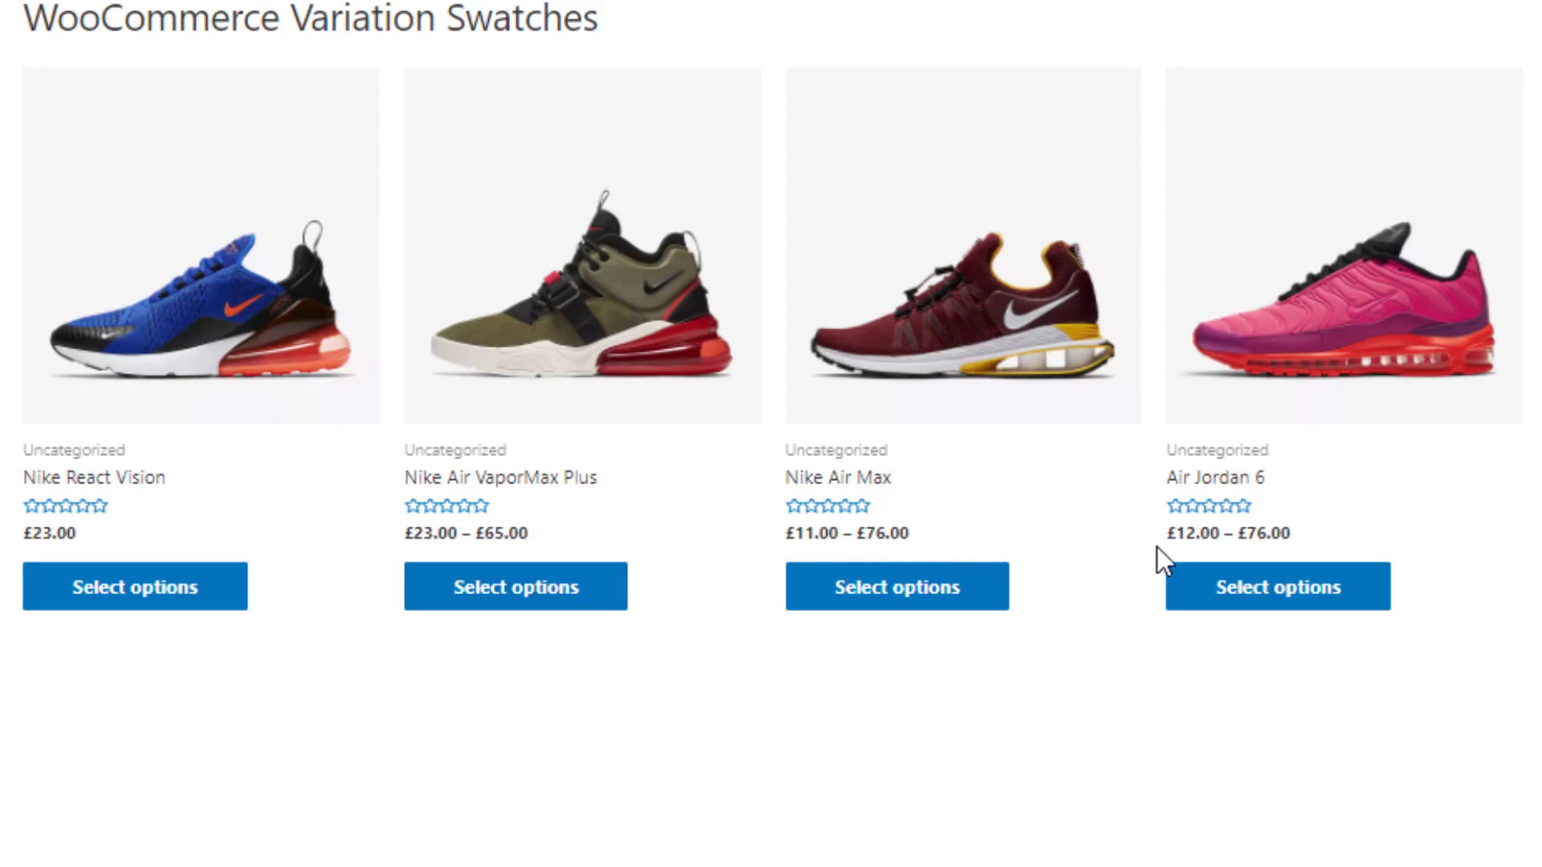
# Reload the WooCommerce Variation Swatches shop page from its context menu.
pyautogui.rightClick(303, 639)
pyautogui.click(412, 278)
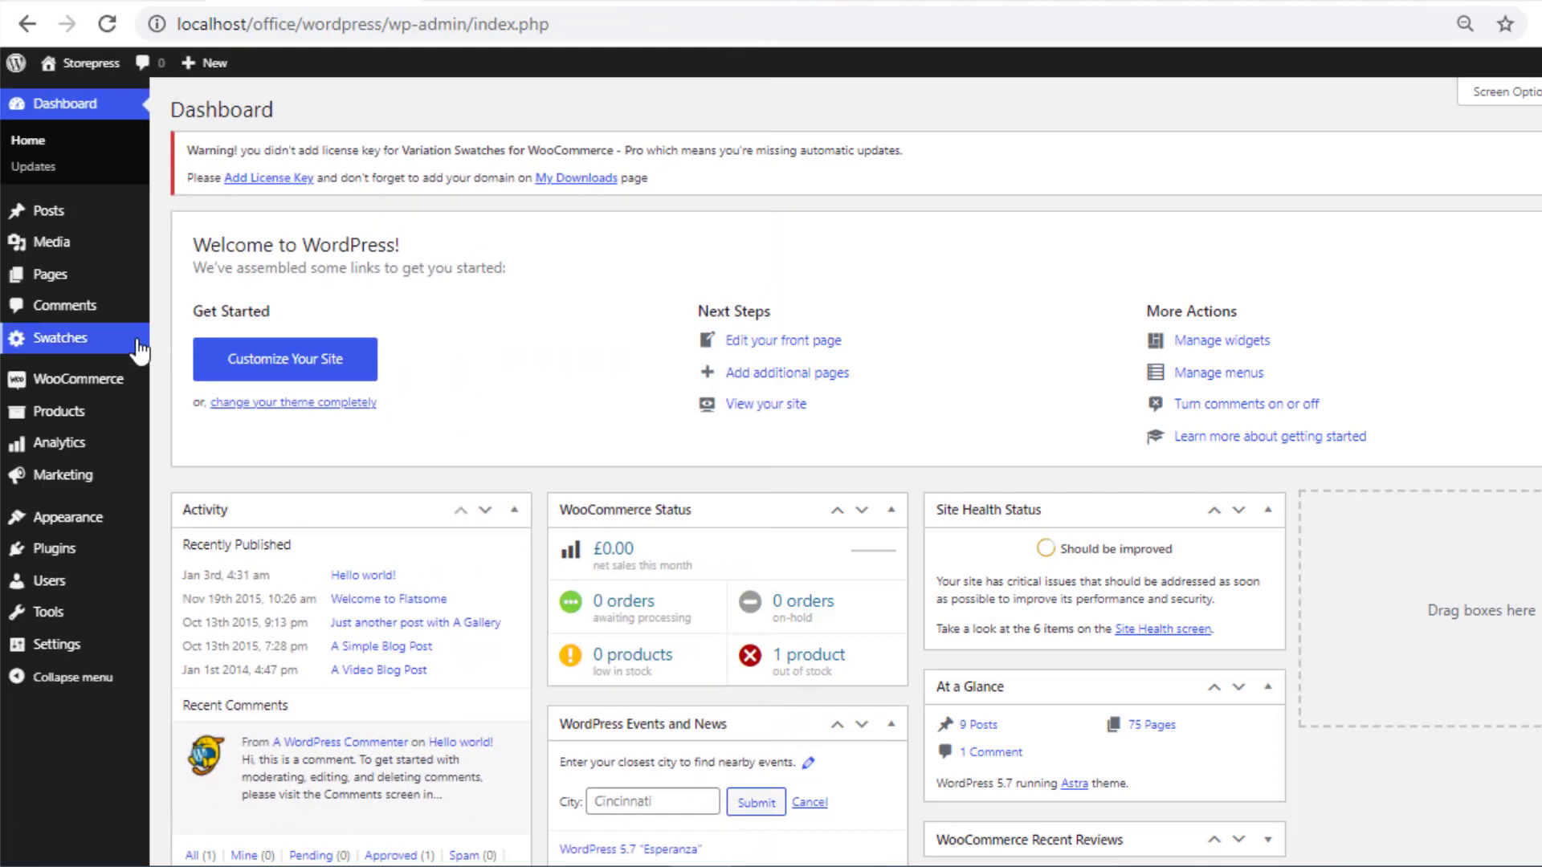
# Uncheck Enable Swatches on the Archive / Shop settings tab and save the change.
pyautogui.click(138, 350)
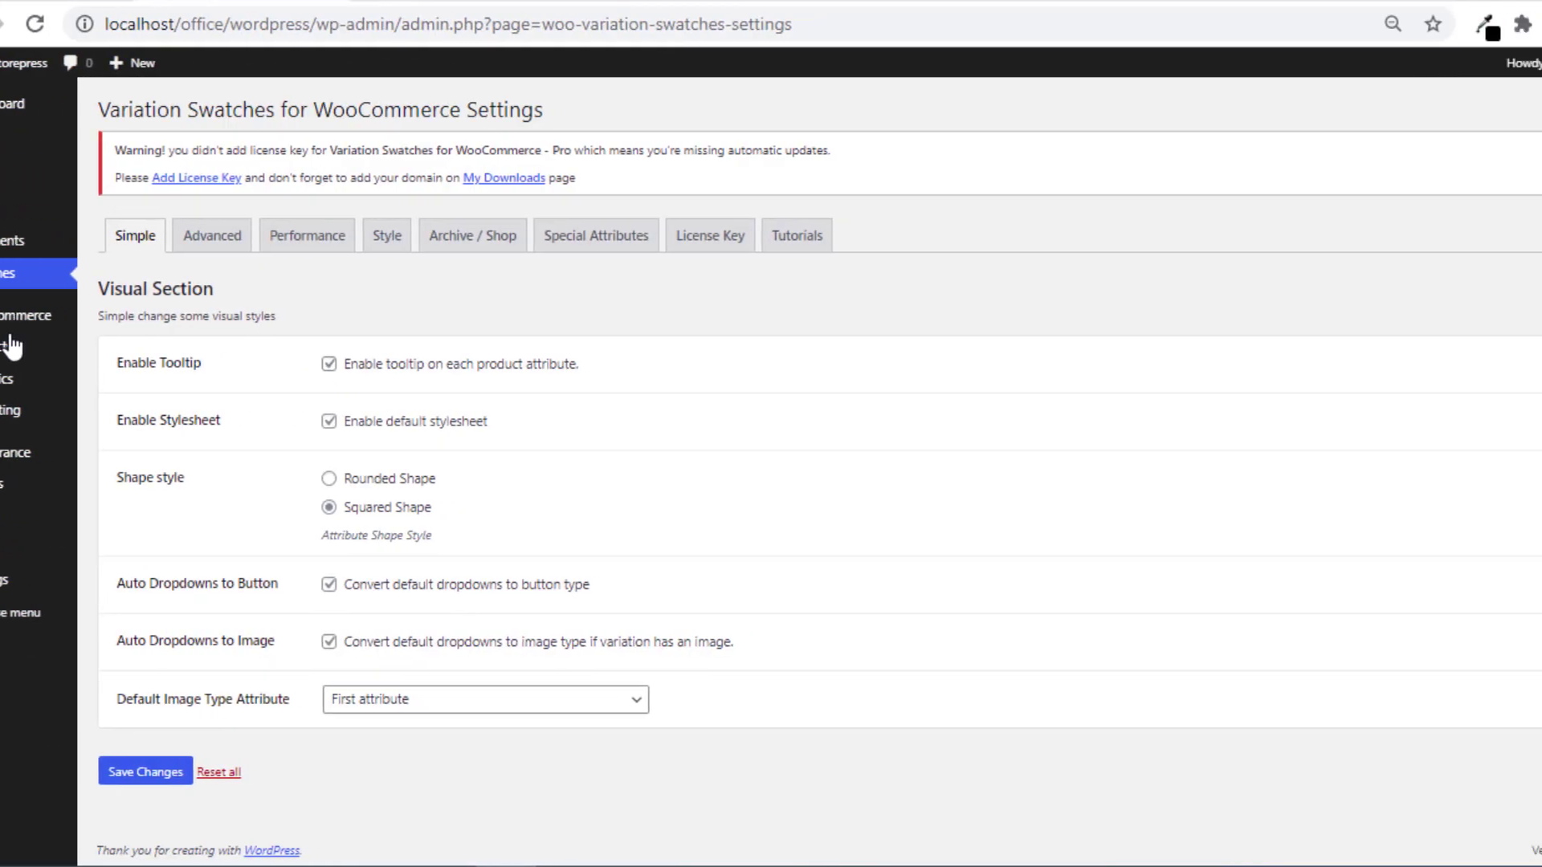
pyautogui.click(499, 239)
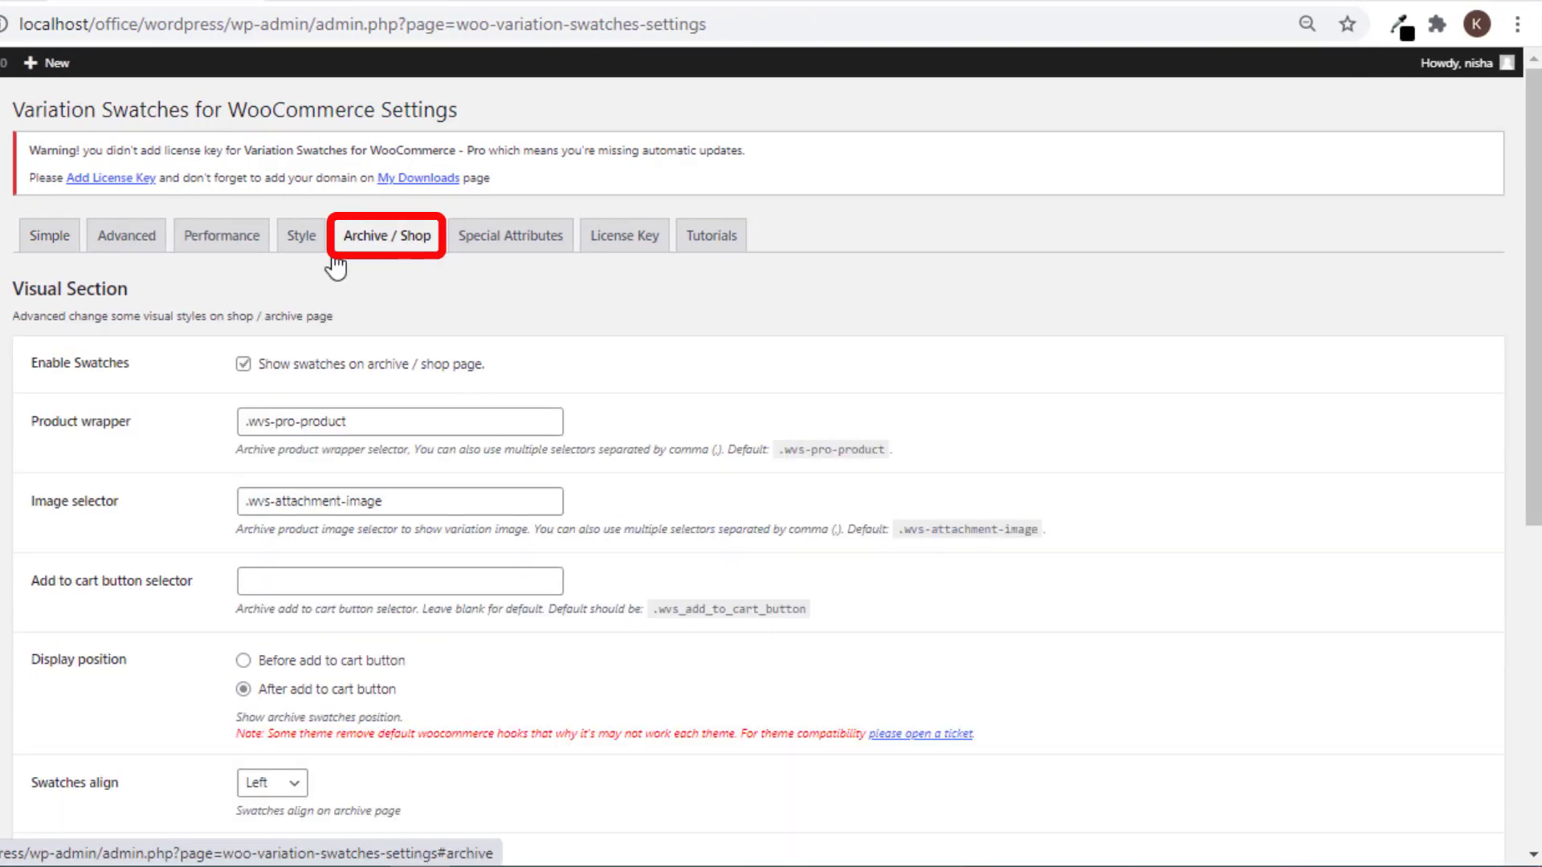
pyautogui.click(244, 365)
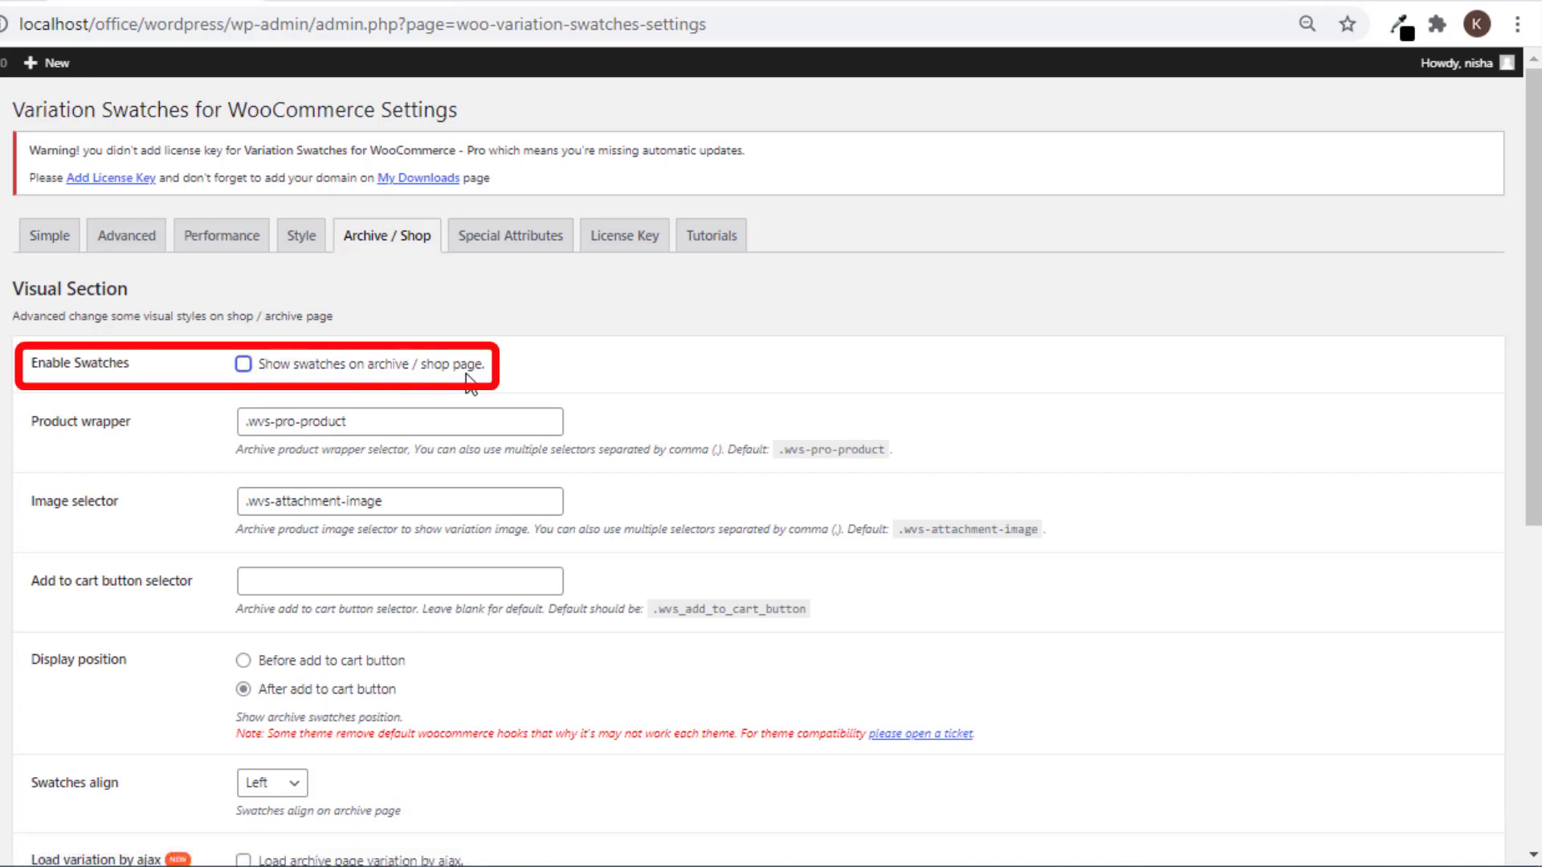
pyautogui.scroll(-7, 506, 374)
pyautogui.click(72, 771)
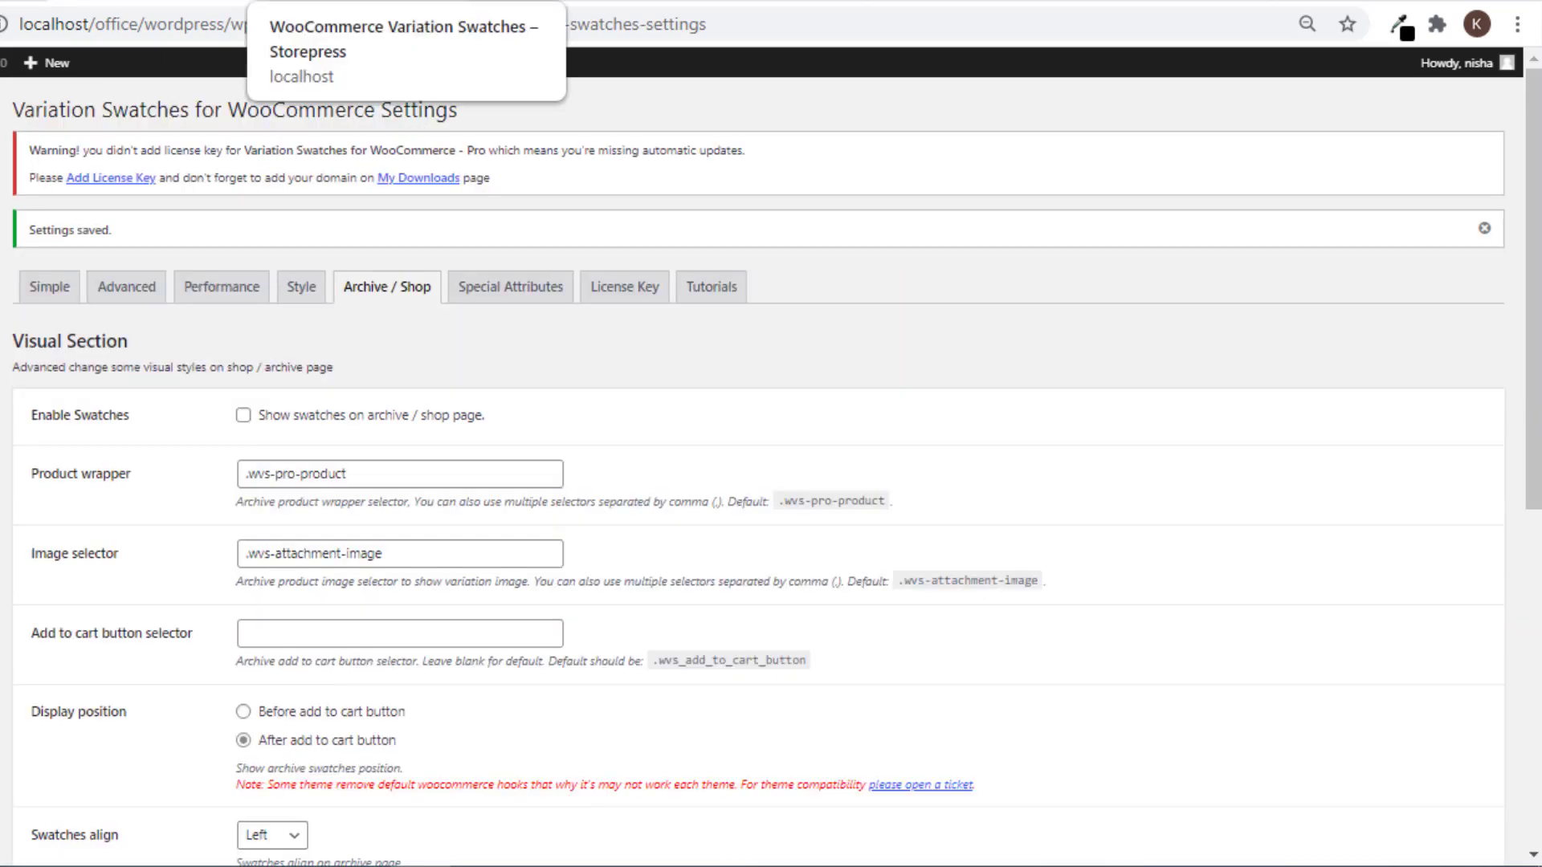
# Reload the shop page to confirm swatches are gone, then return to the swatch settings.
pyautogui.click(418, 0)
pyautogui.rightClick(318, 736)
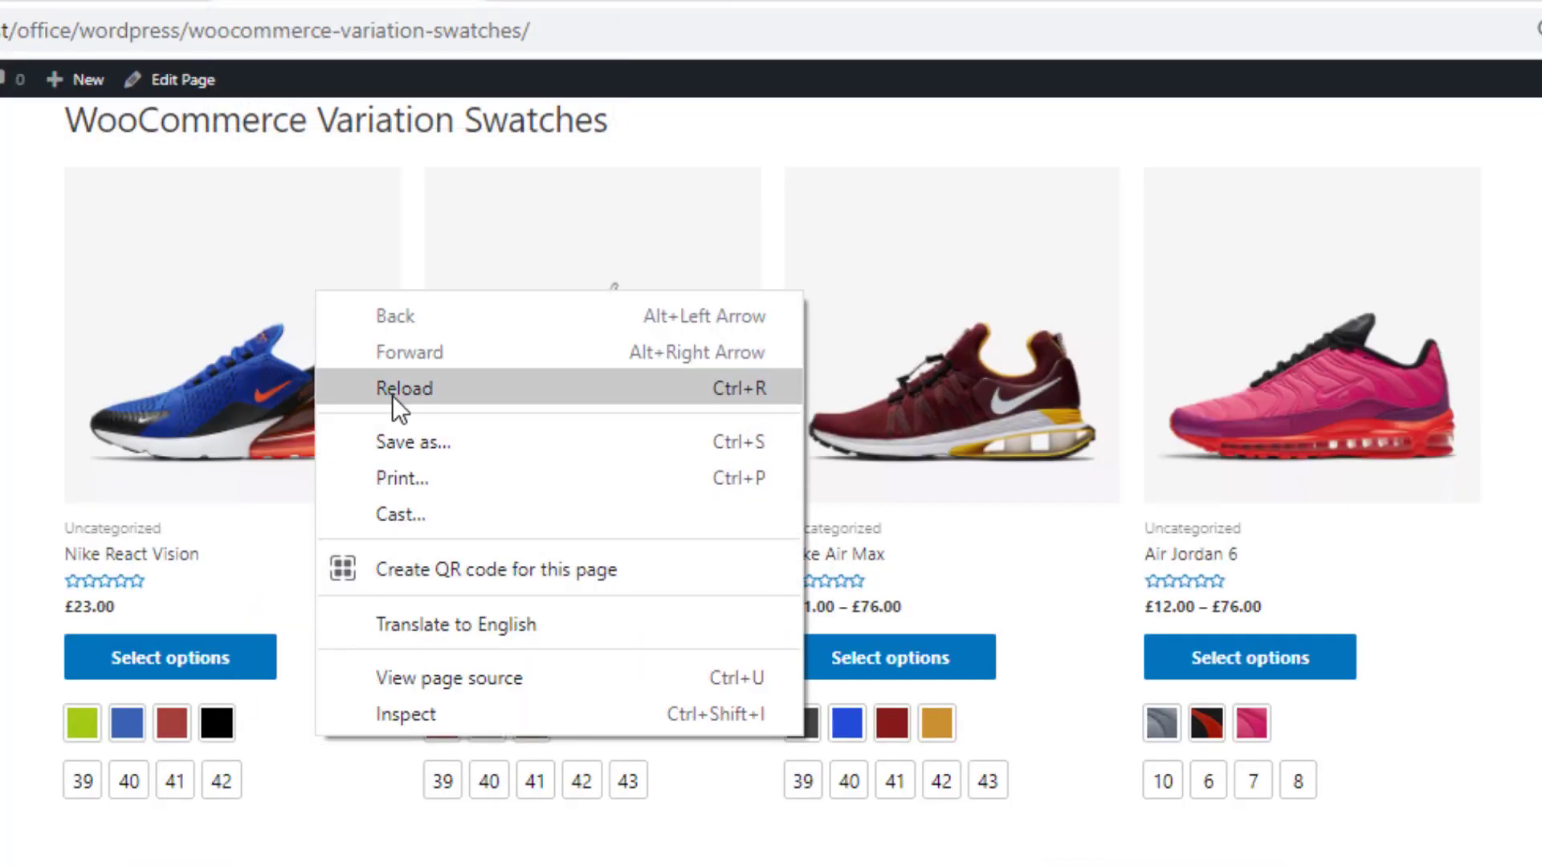
pyautogui.click(394, 392)
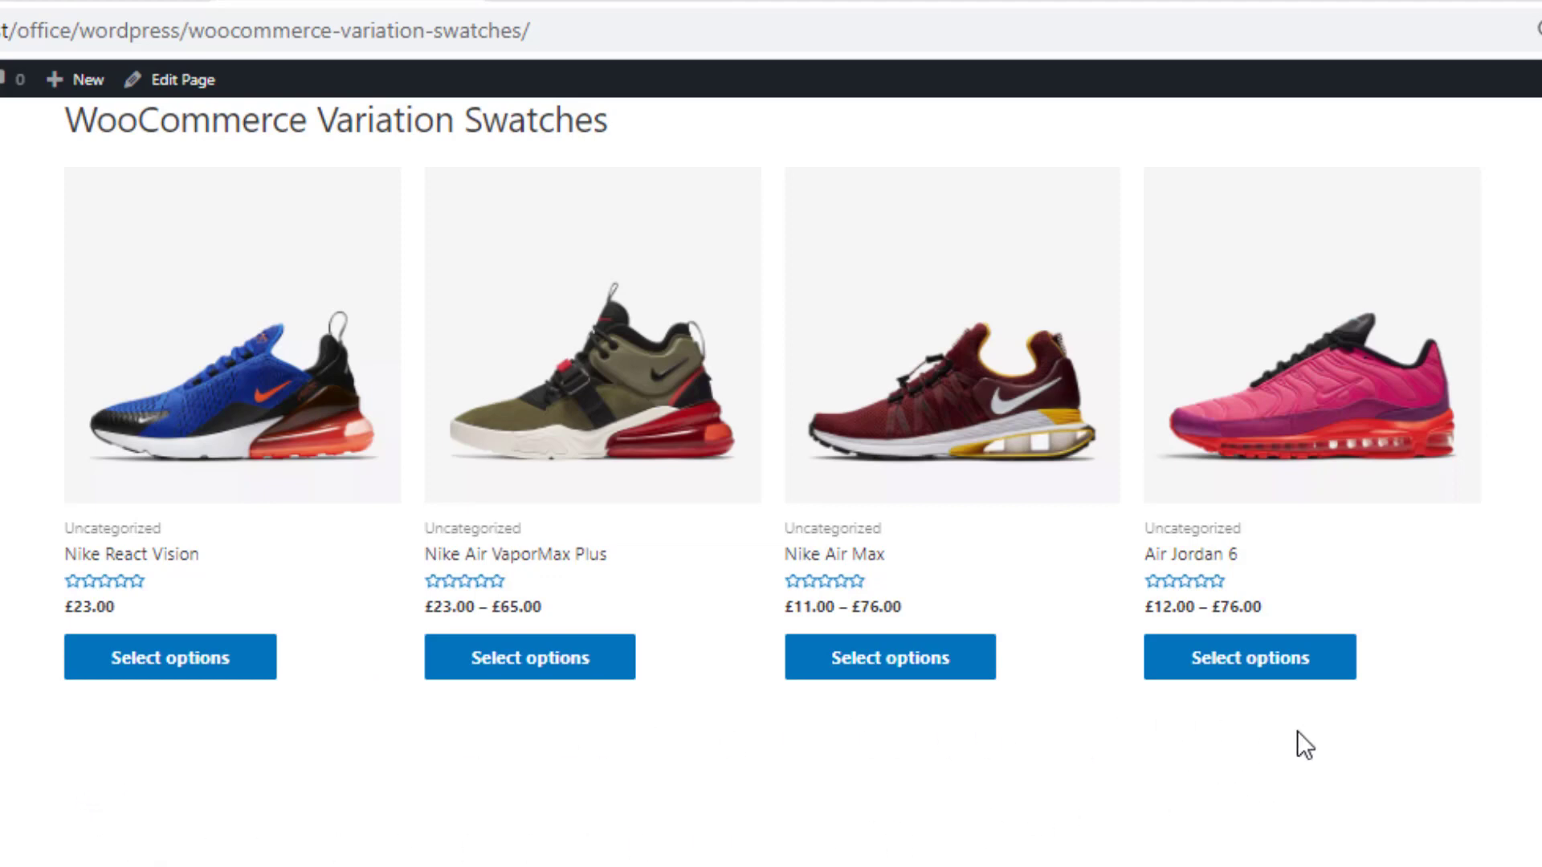
pyautogui.click(254, 2)
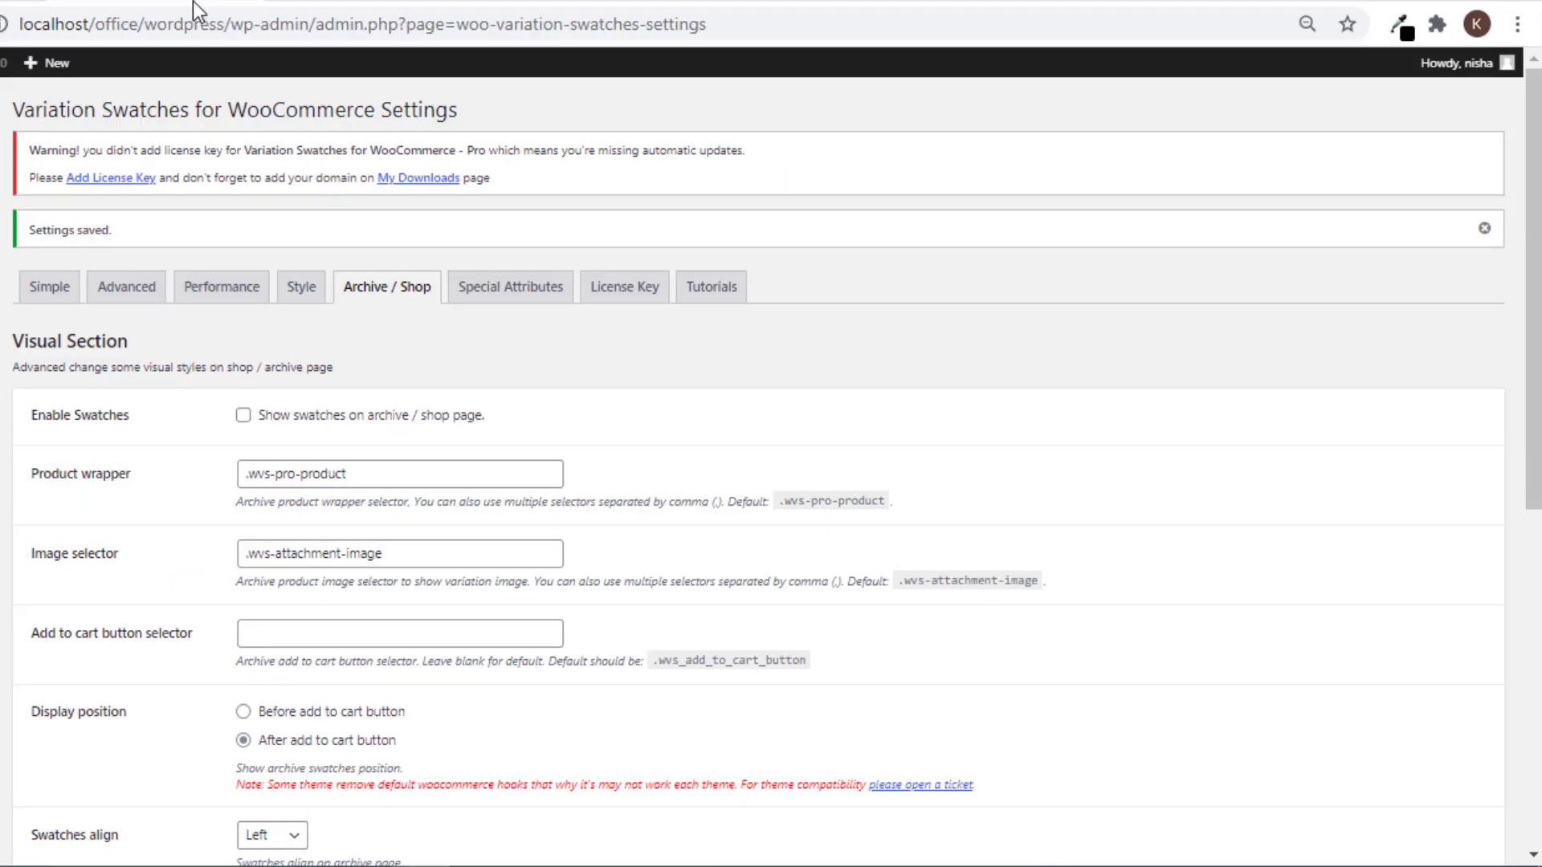
# Reset all swatch settings to defaults, then pick green and size 39 for Nike React Vision.
pyautogui.scroll(-8, 631, 313)
pyautogui.click(132, 770)
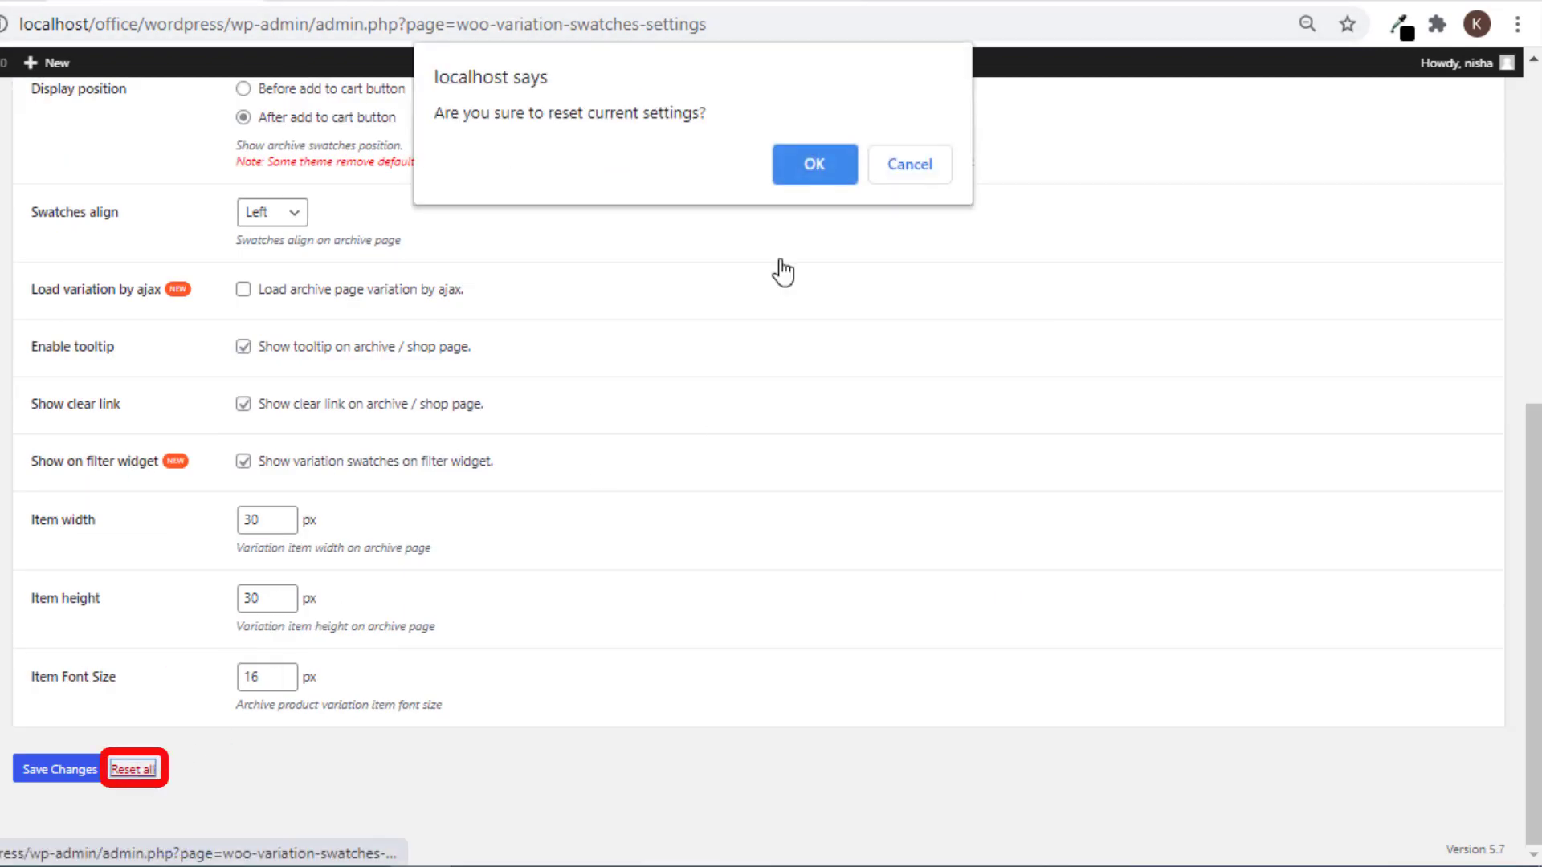
pyautogui.click(807, 163)
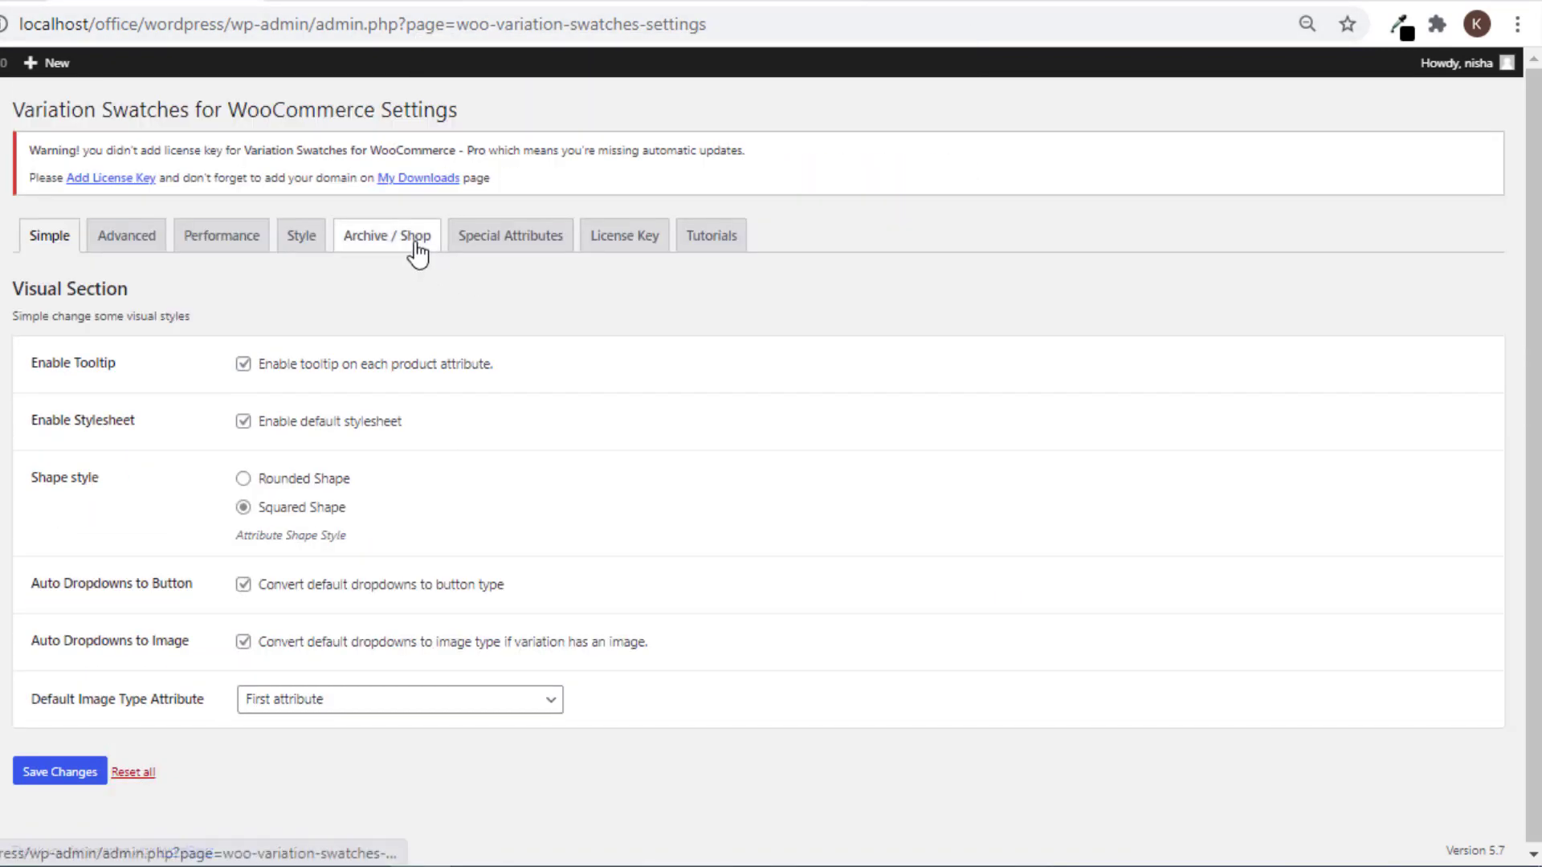
pyautogui.click(414, 241)
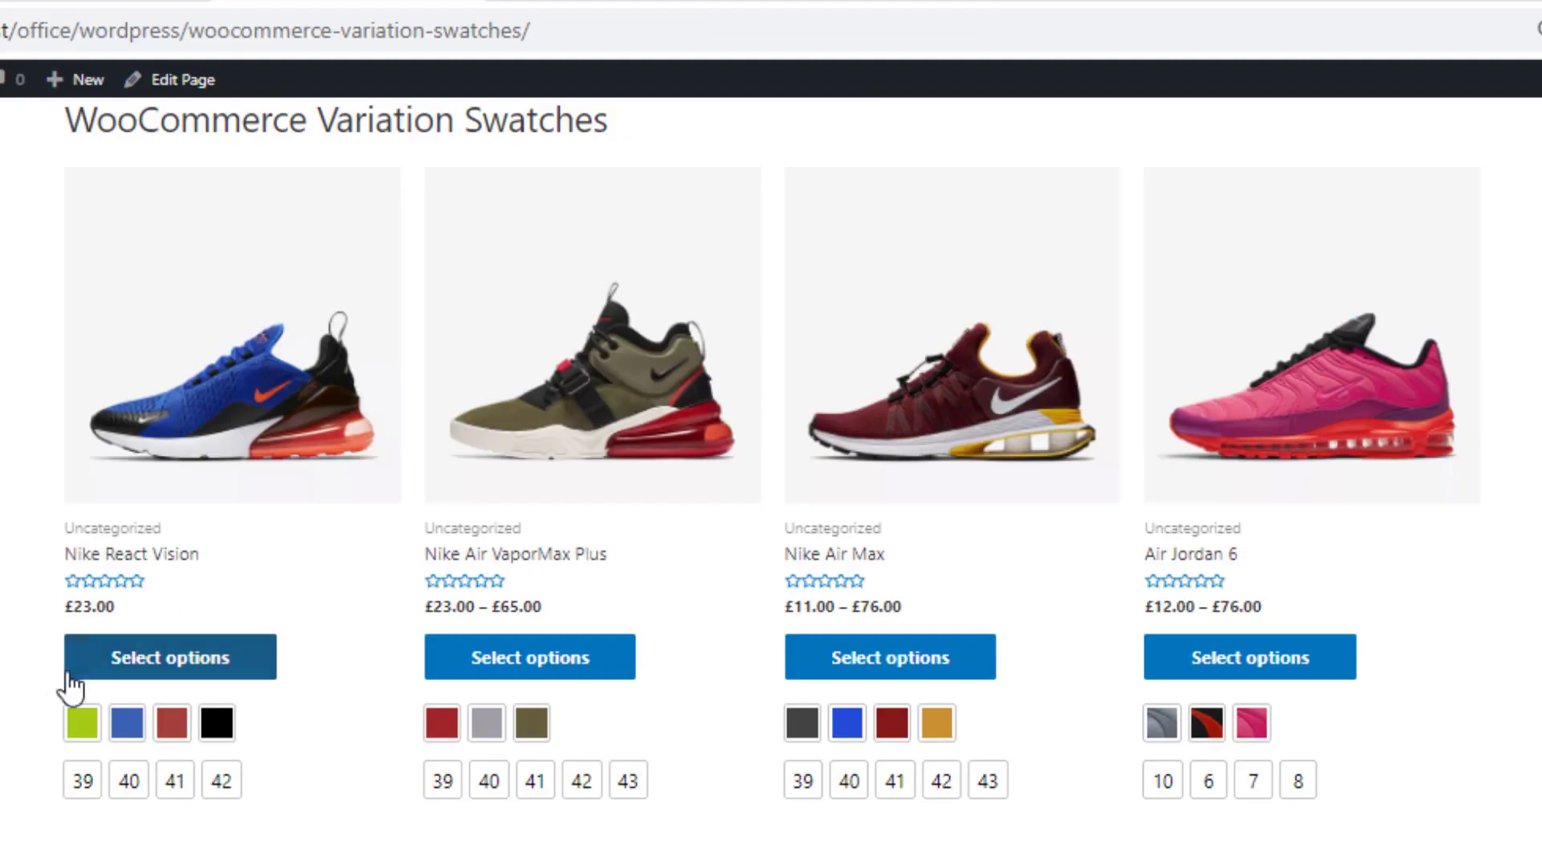
pyautogui.click(82, 722)
pyautogui.click(85, 780)
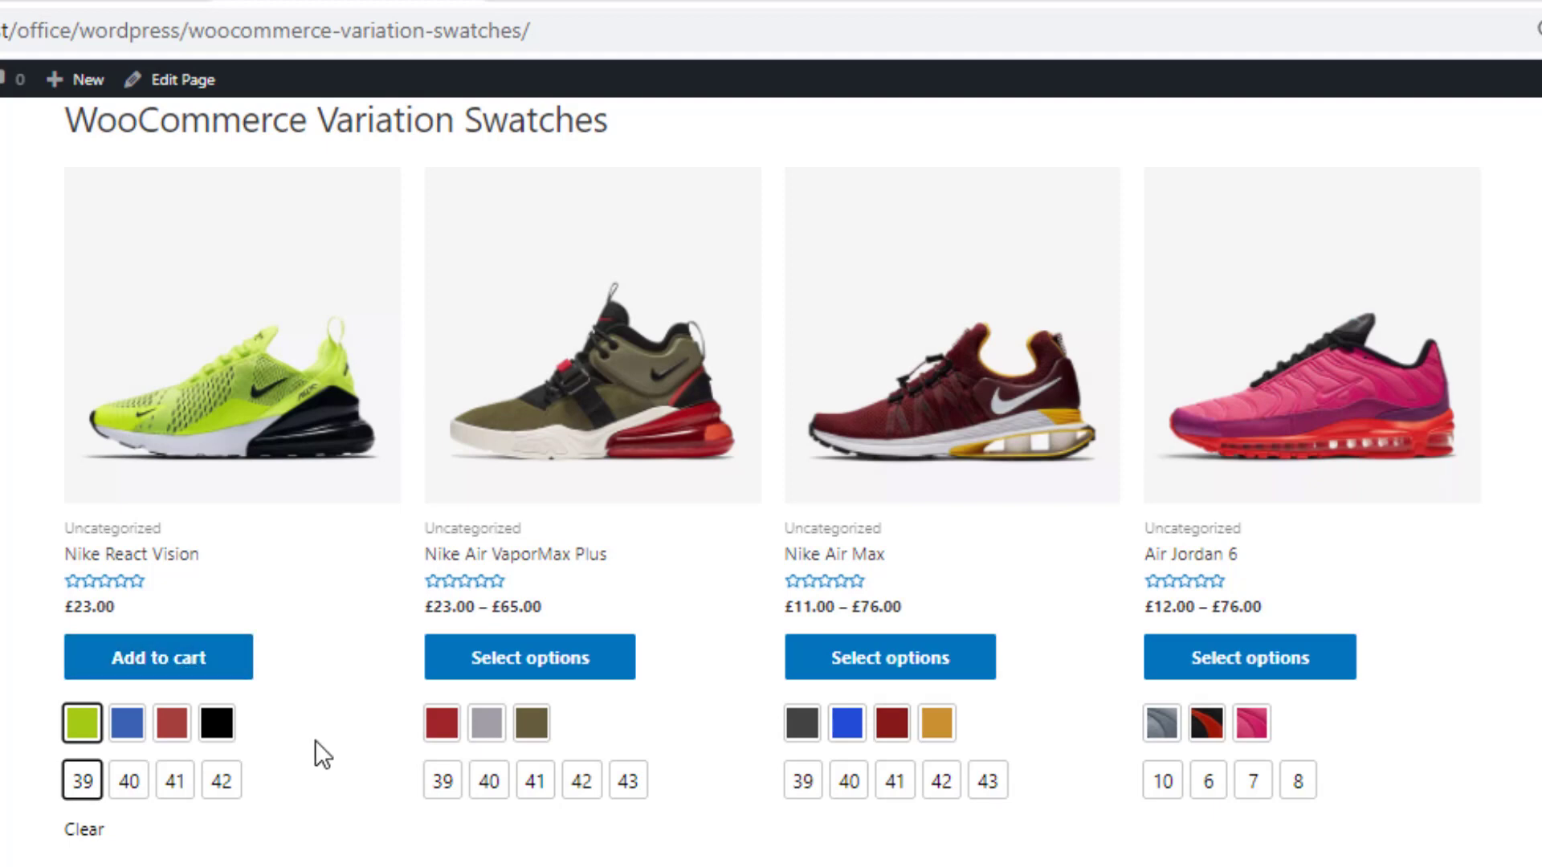
# Set the shop swatch display position to 'Before add to cart button' and save.
pyautogui.click(157, 1)
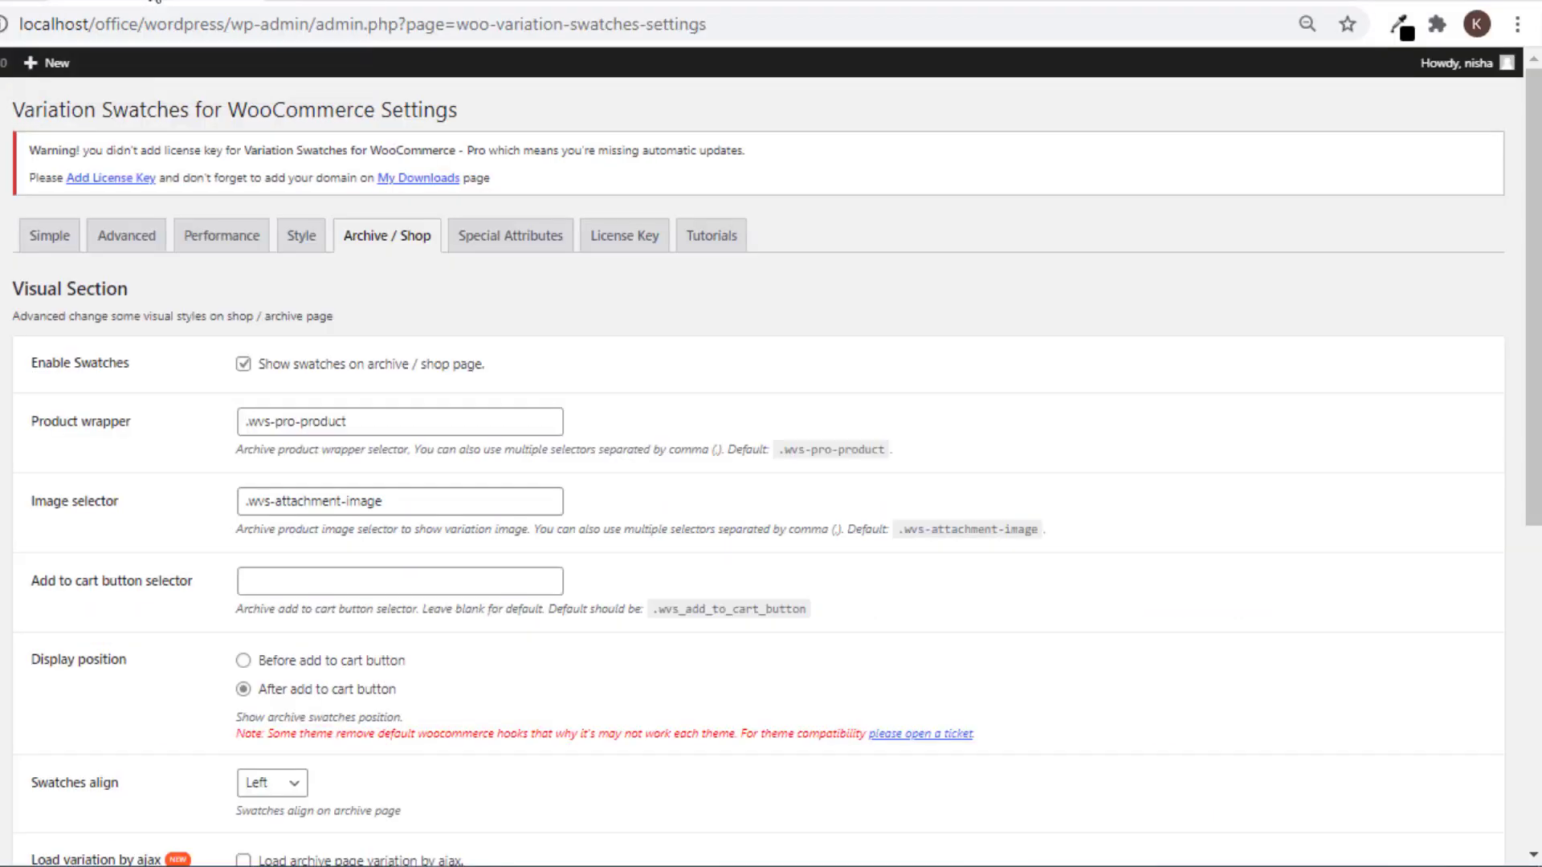
pyautogui.click(246, 660)
pyautogui.scroll(-7, 245, 663)
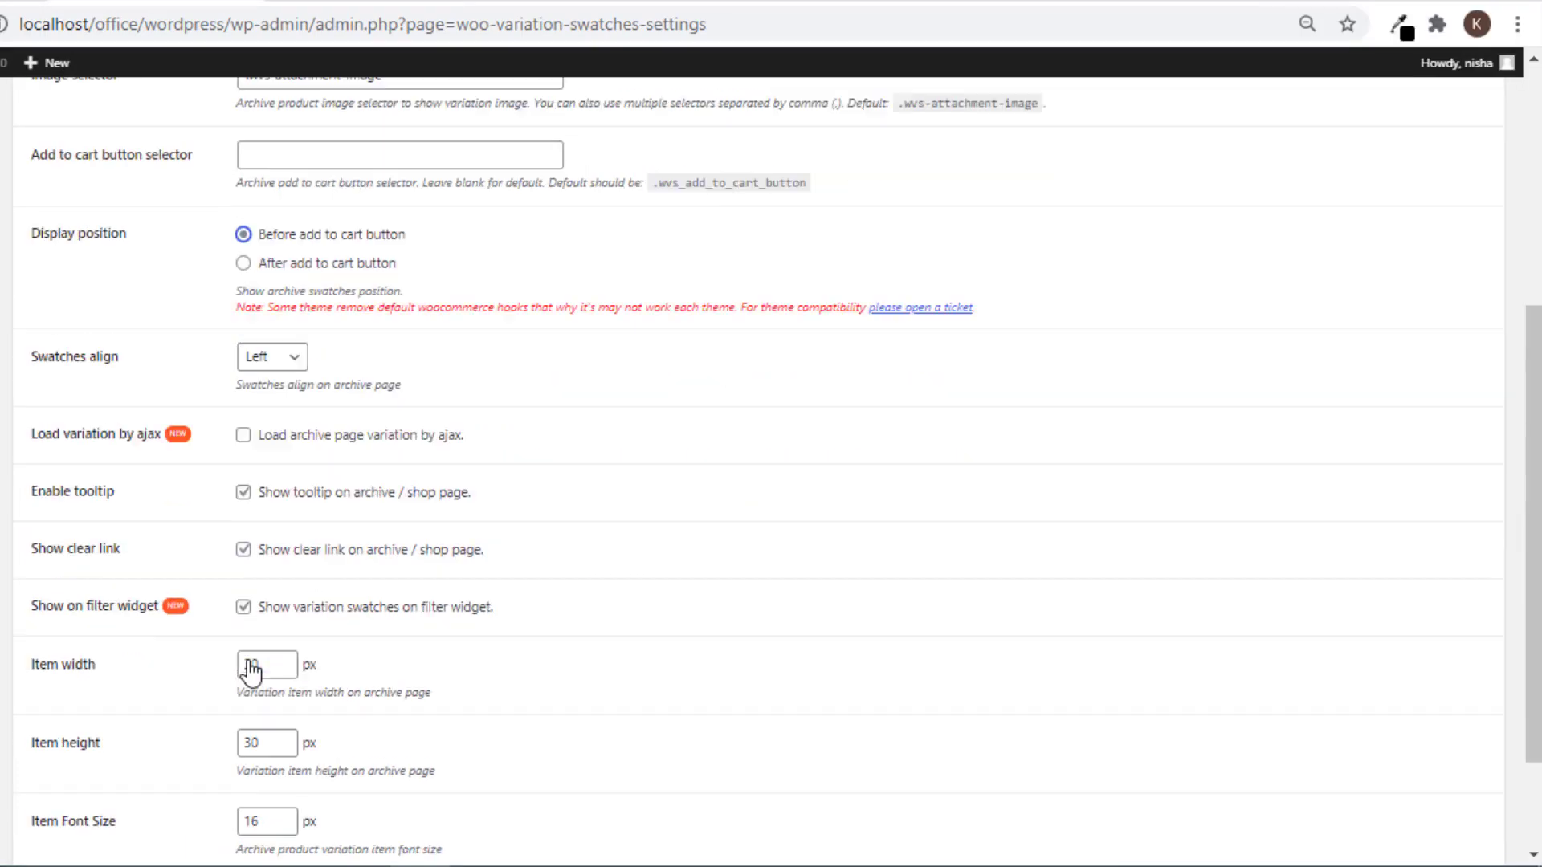
pyautogui.click(55, 771)
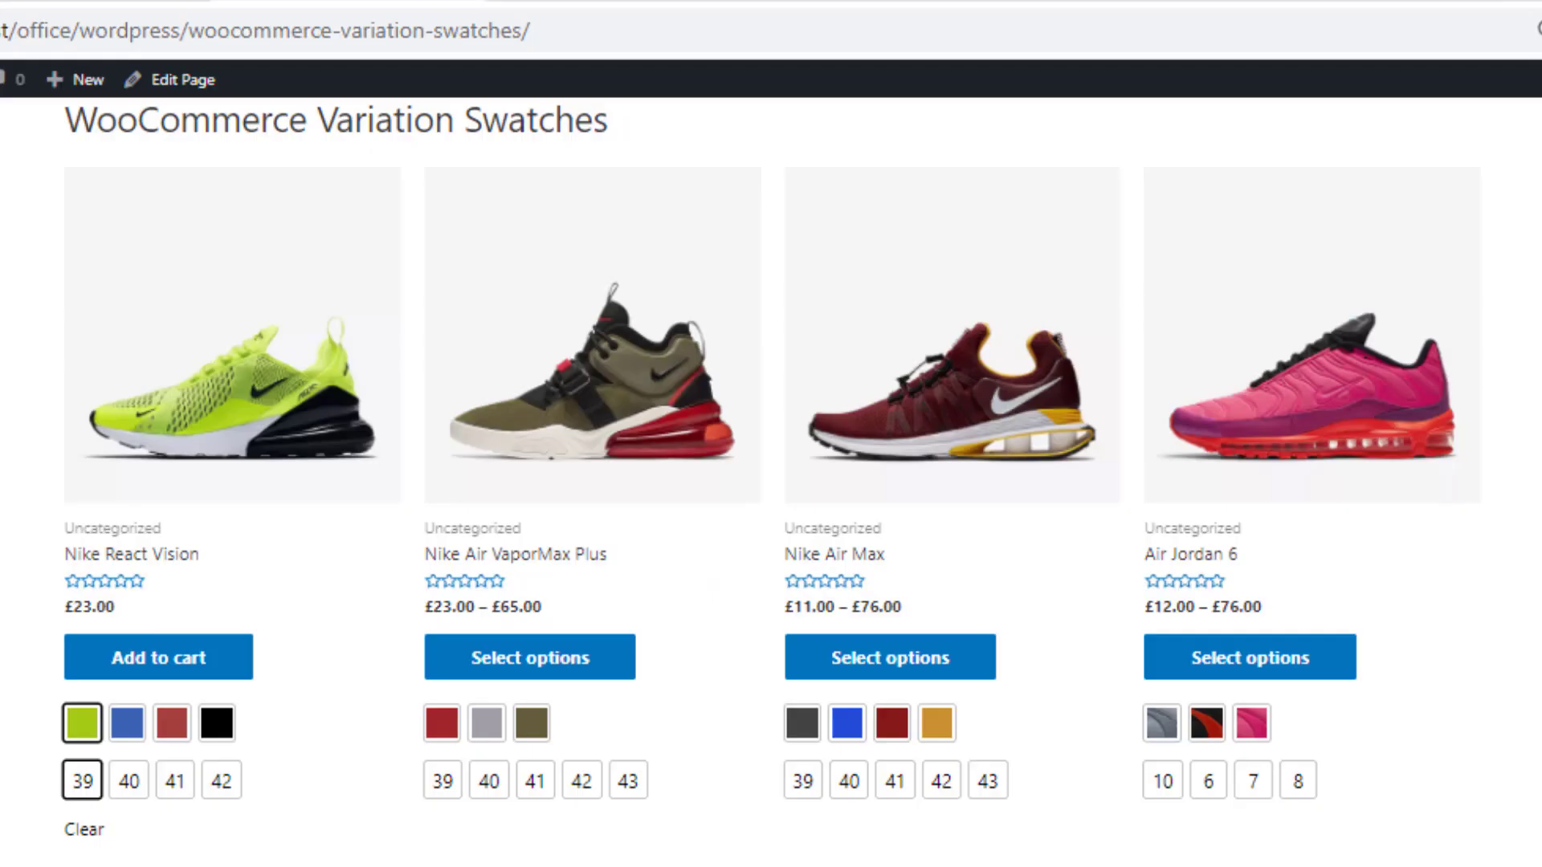
# Reload the shop page and pick green and size 39 for Nike React Vision.
pyautogui.rightClick(314, 668)
pyautogui.click(368, 443)
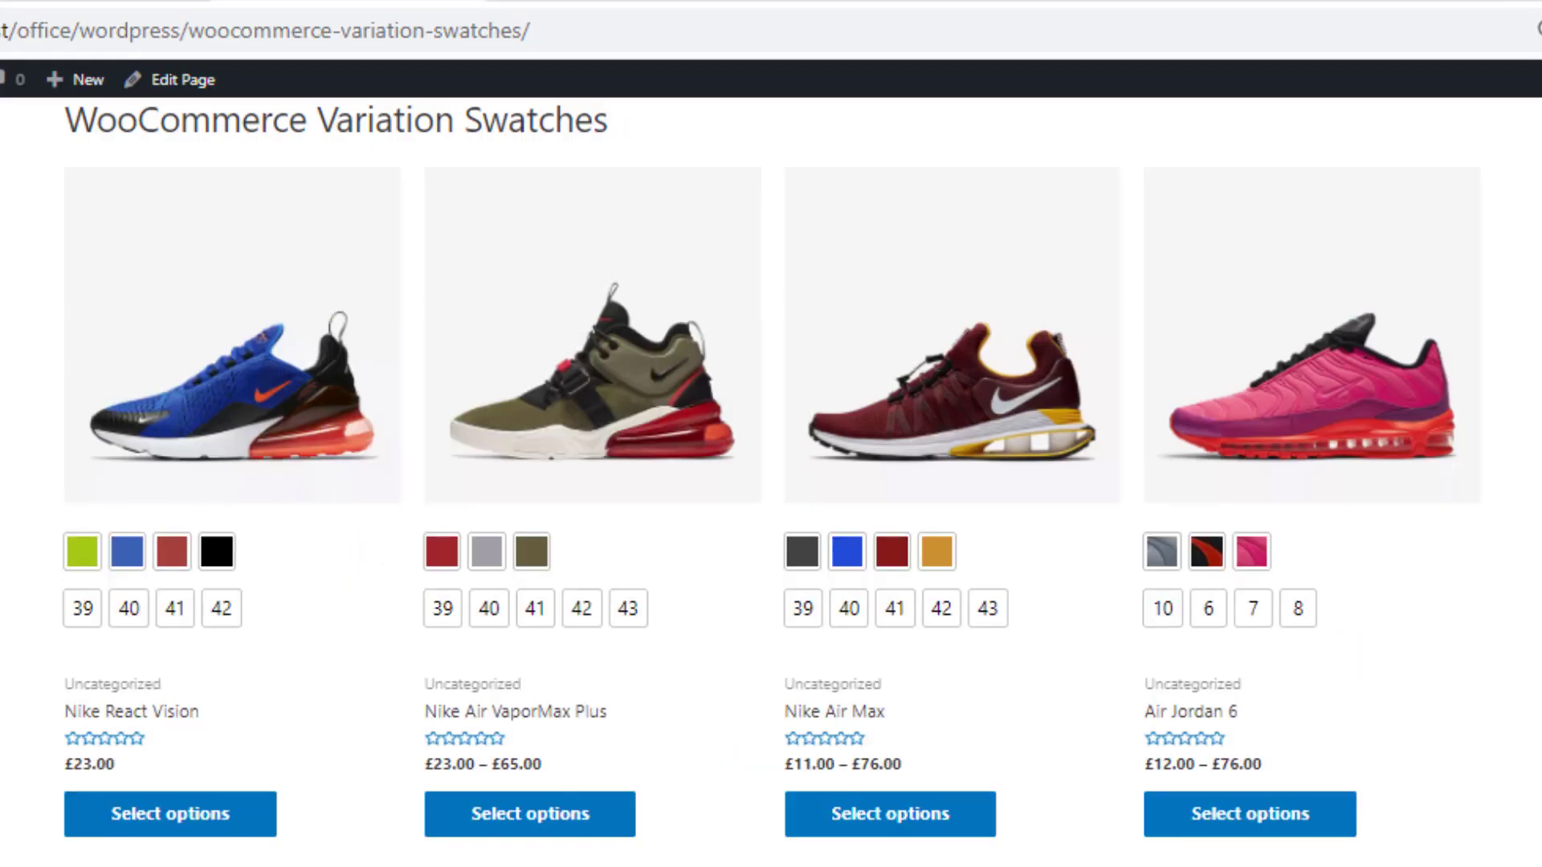
pyautogui.click(82, 551)
pyautogui.click(82, 608)
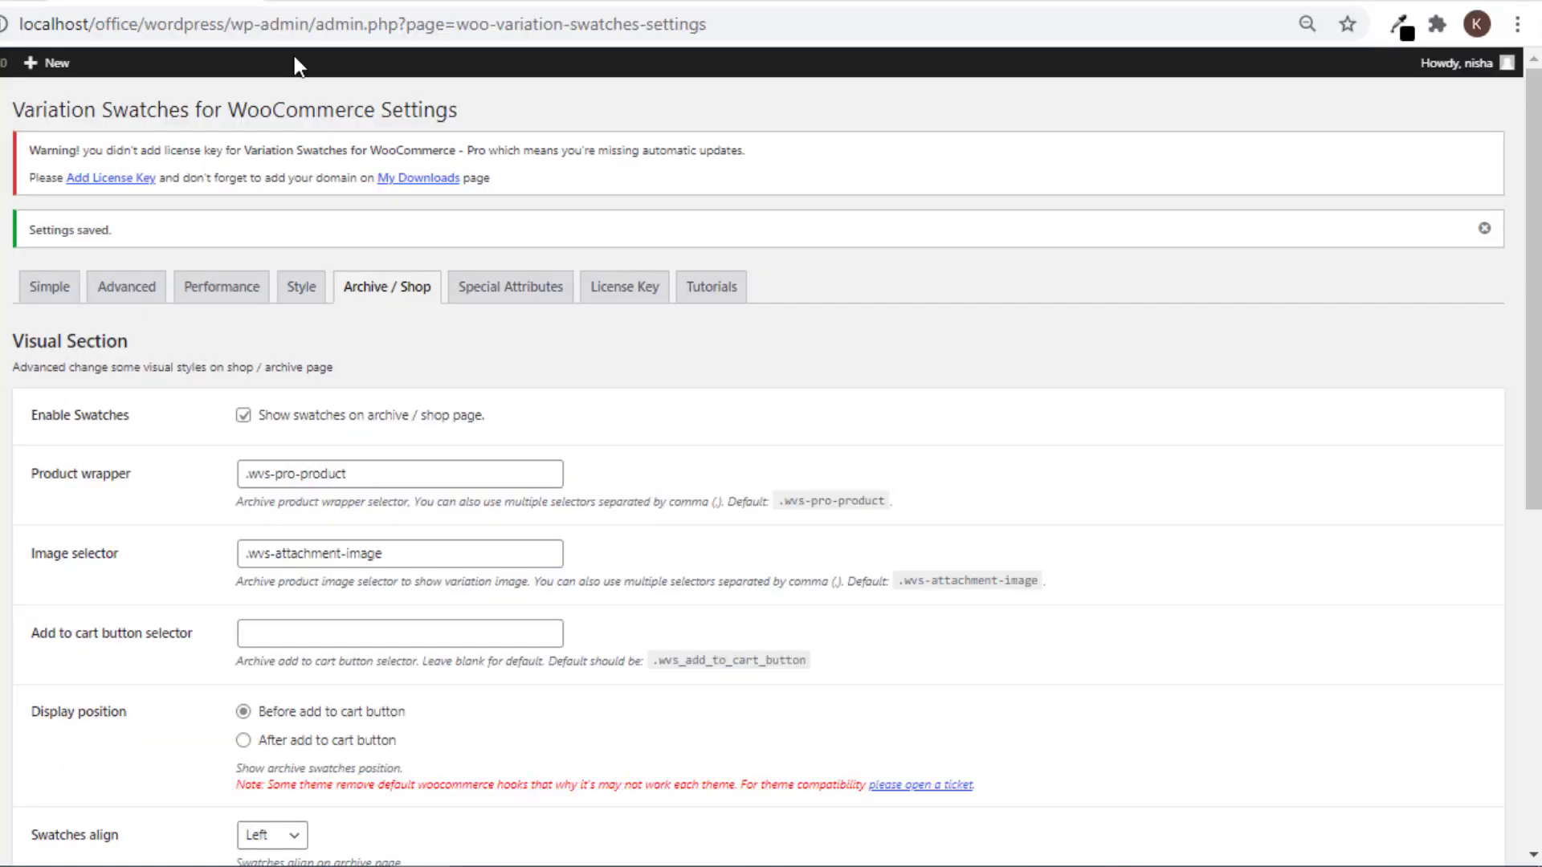
# Set the shop Swatches align option to Right and save the settings.
pyautogui.scroll(-5, 990, 441)
pyautogui.click(269, 384)
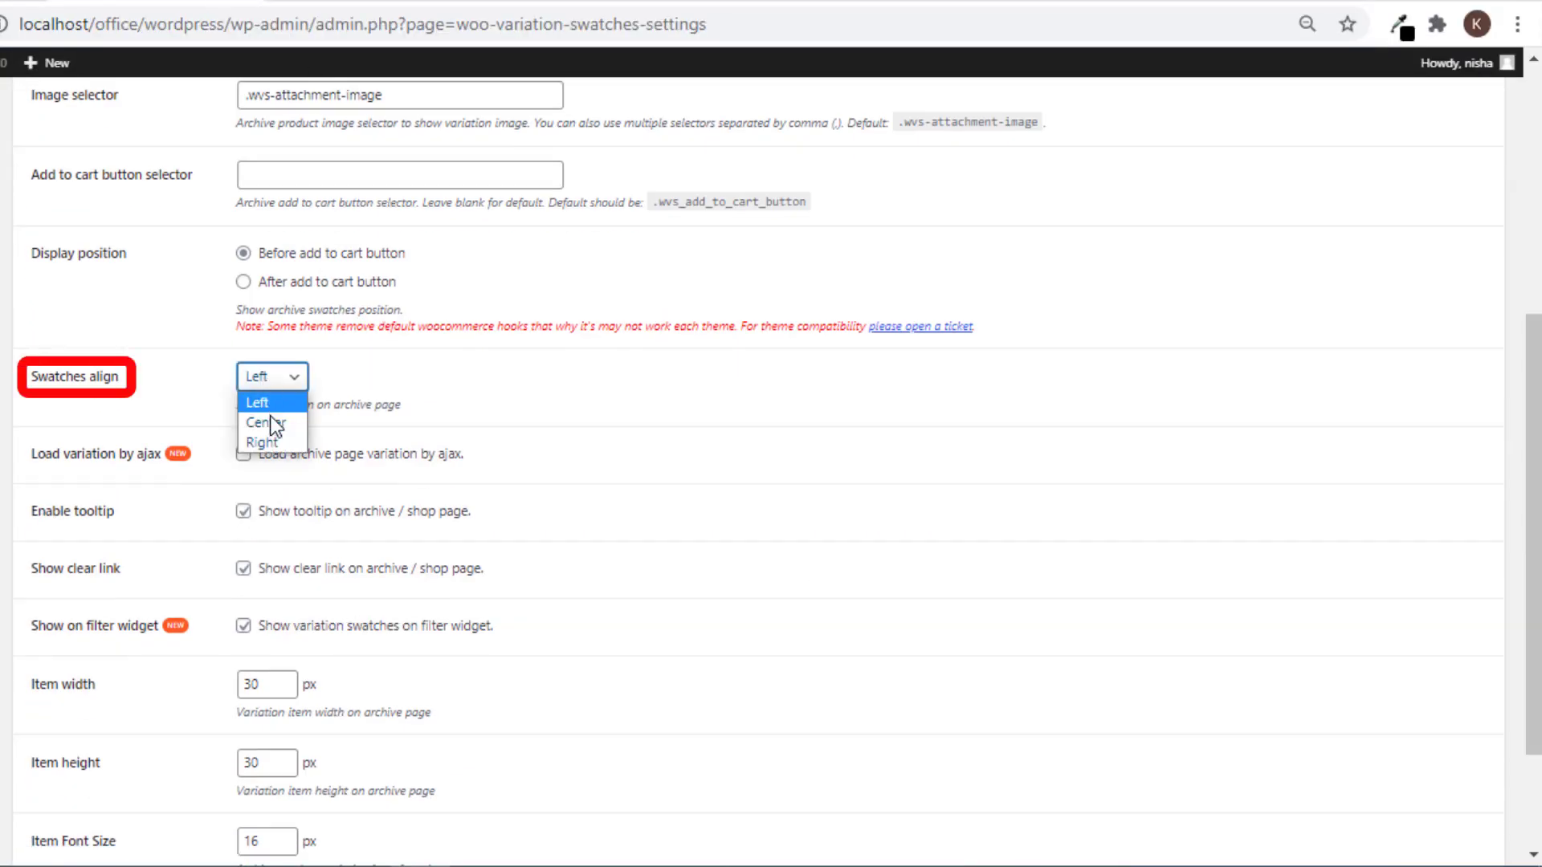
pyautogui.click(257, 441)
pyautogui.scroll(-2, 652, 470)
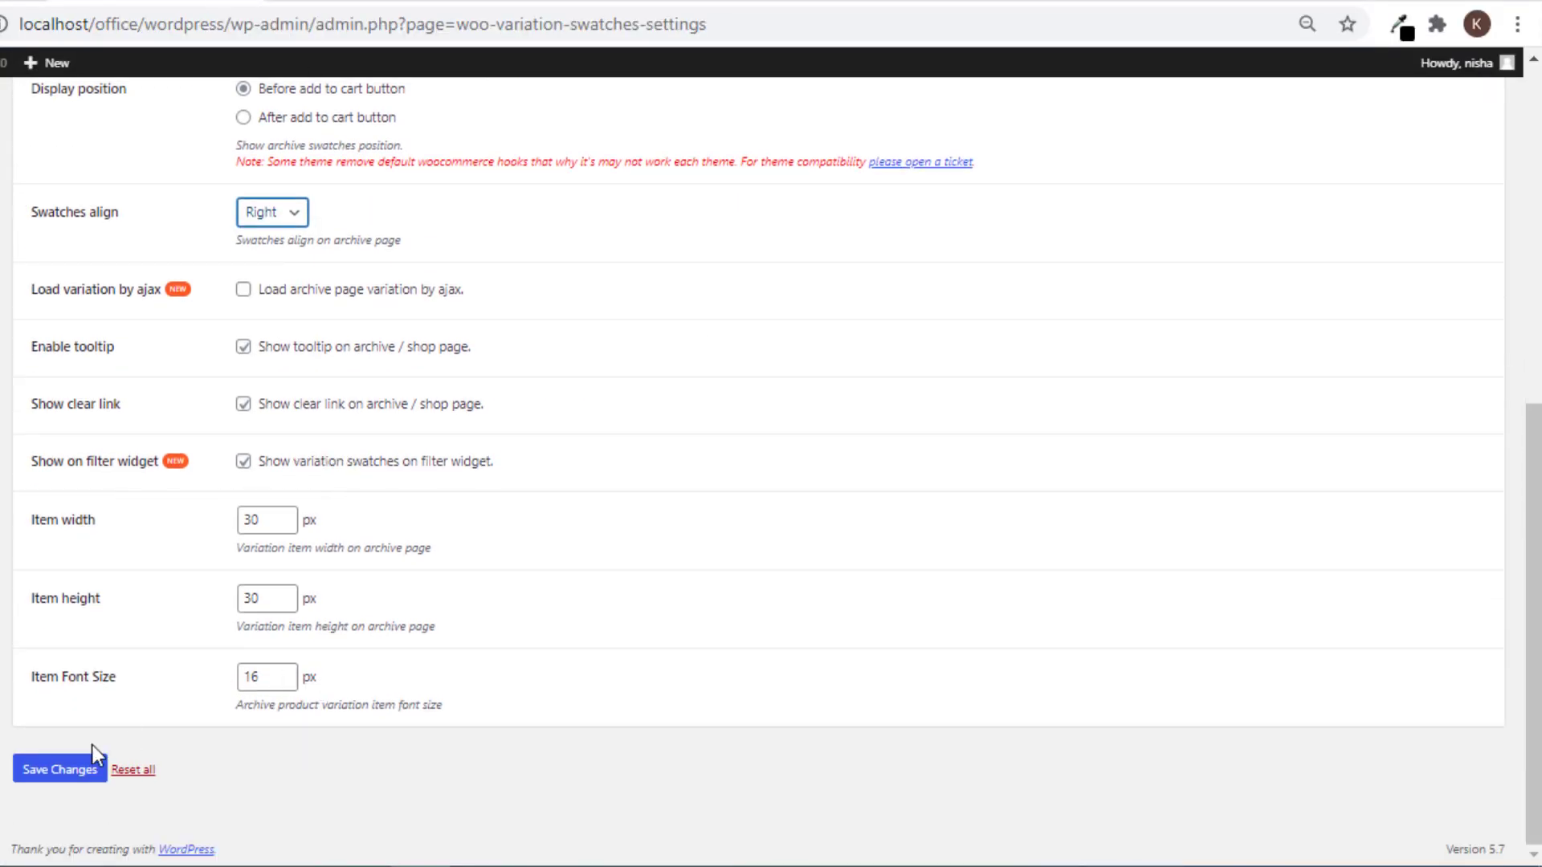
pyautogui.click(59, 770)
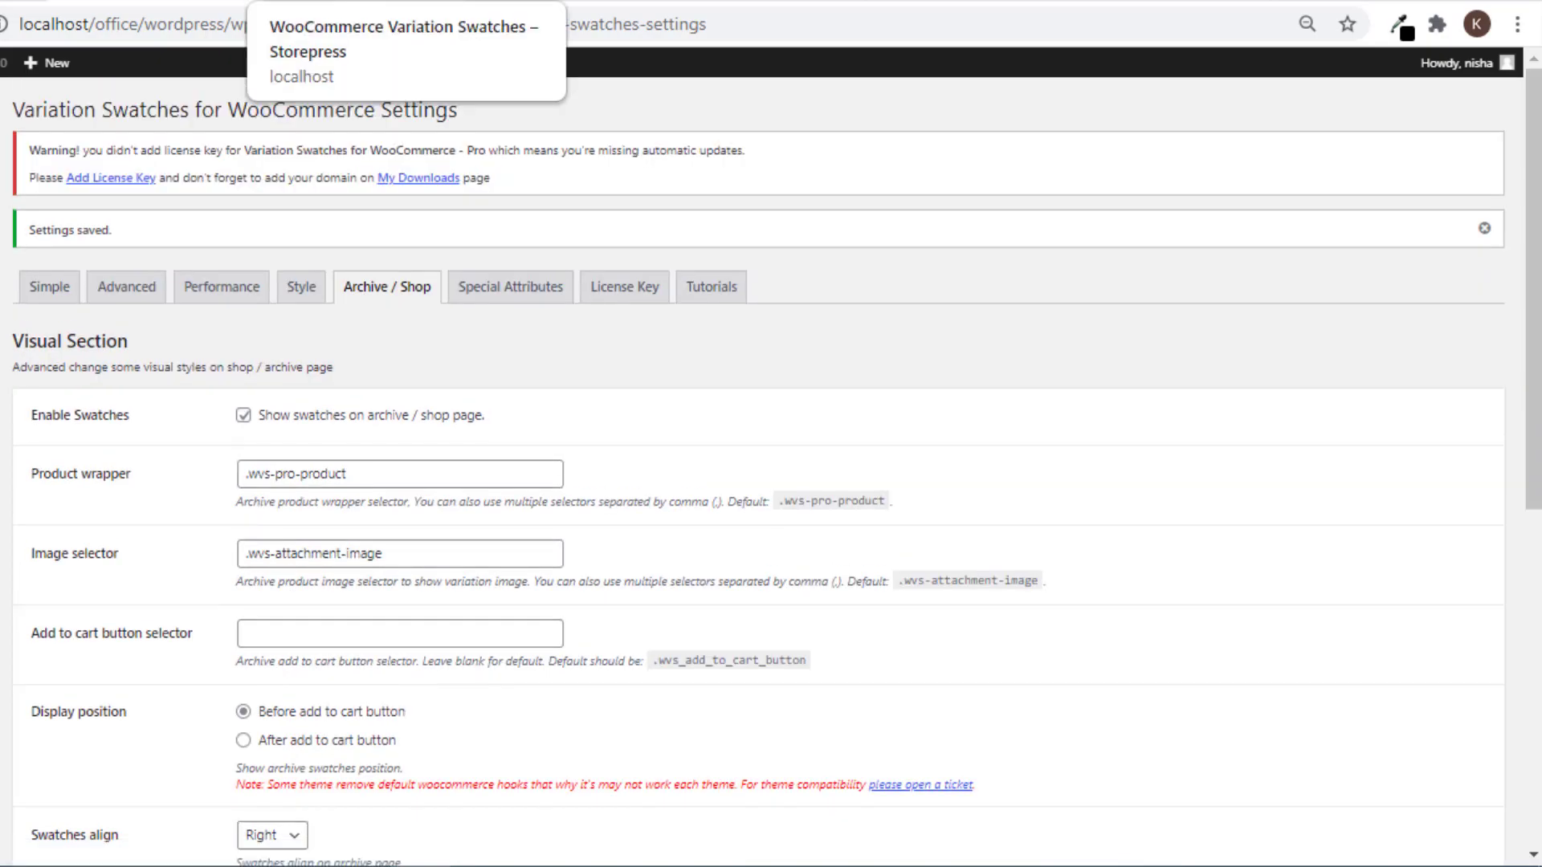
# Reload the shop page to check the right-aligned swatches.
pyautogui.click(305, 2)
pyautogui.rightClick(333, 530)
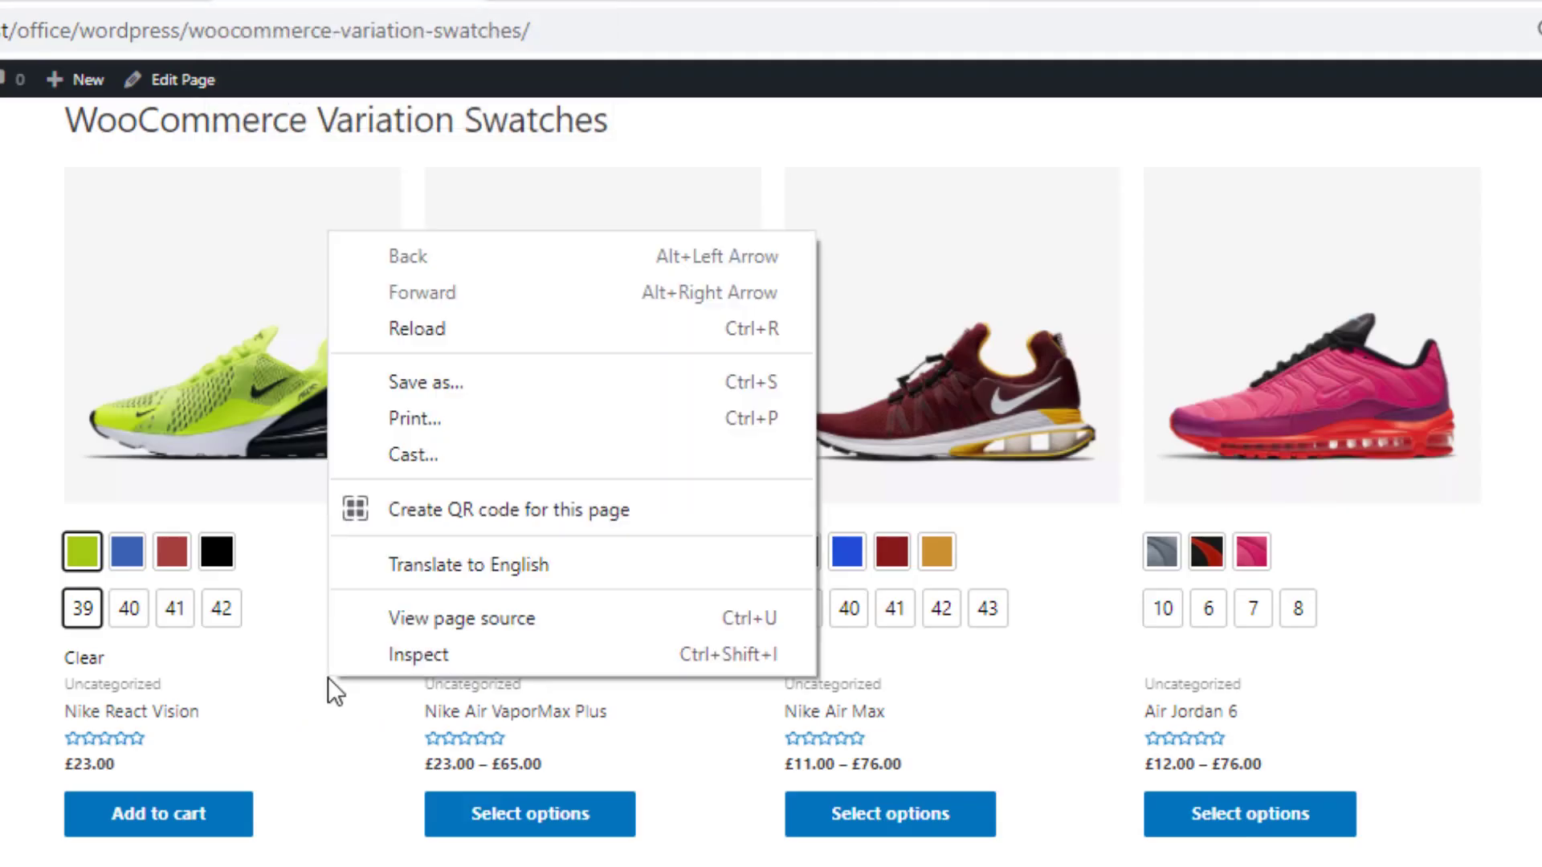
pyautogui.click(437, 328)
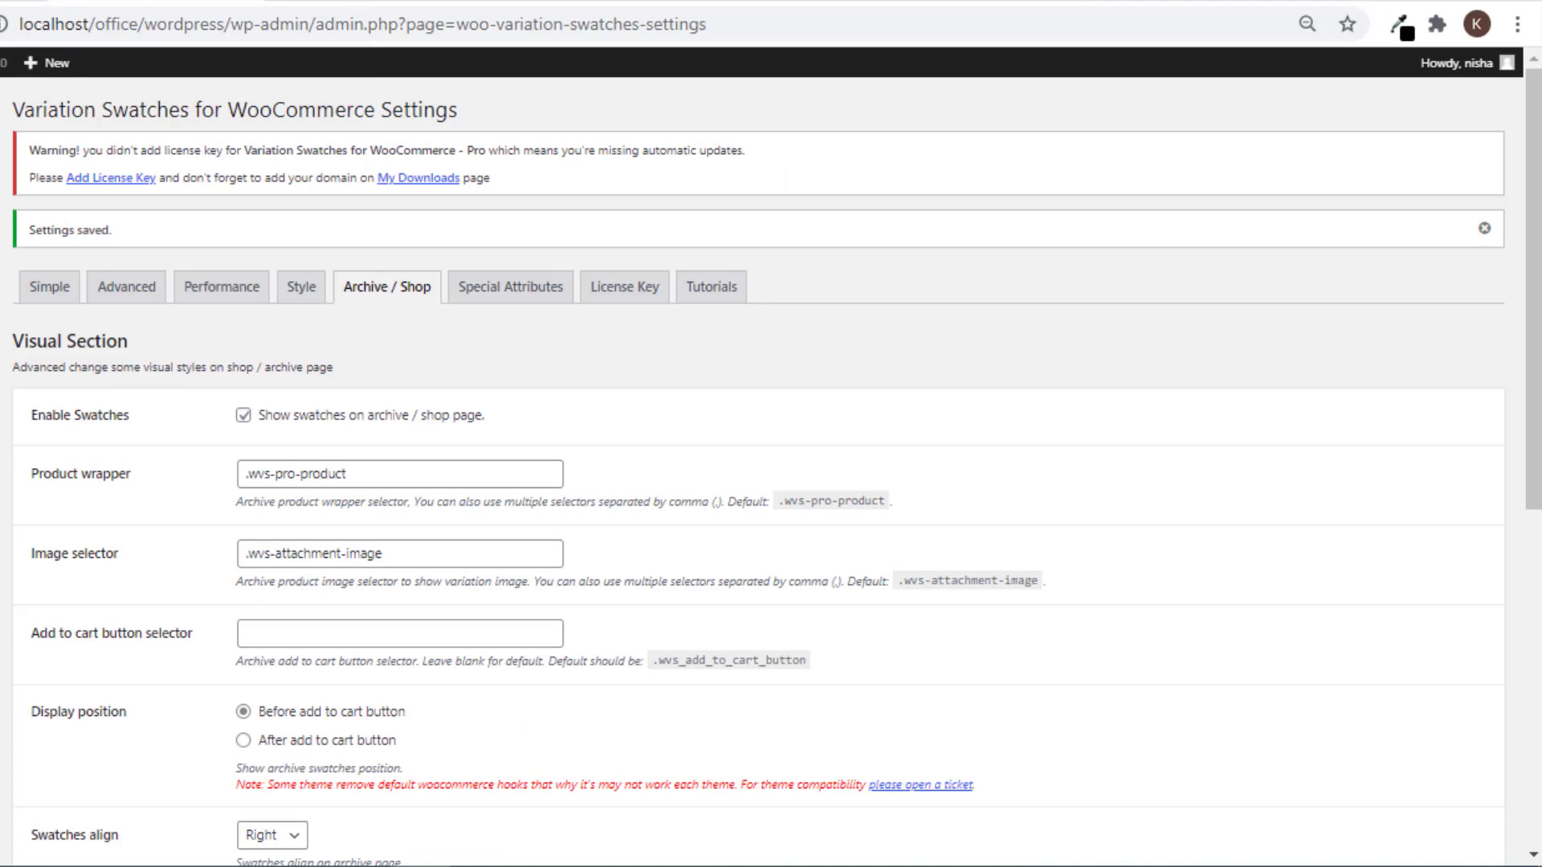
# Uncheck Enable tooltip for shop swatches and save the settings.
pyautogui.scroll(-5, 282, 551)
pyautogui.click(243, 536)
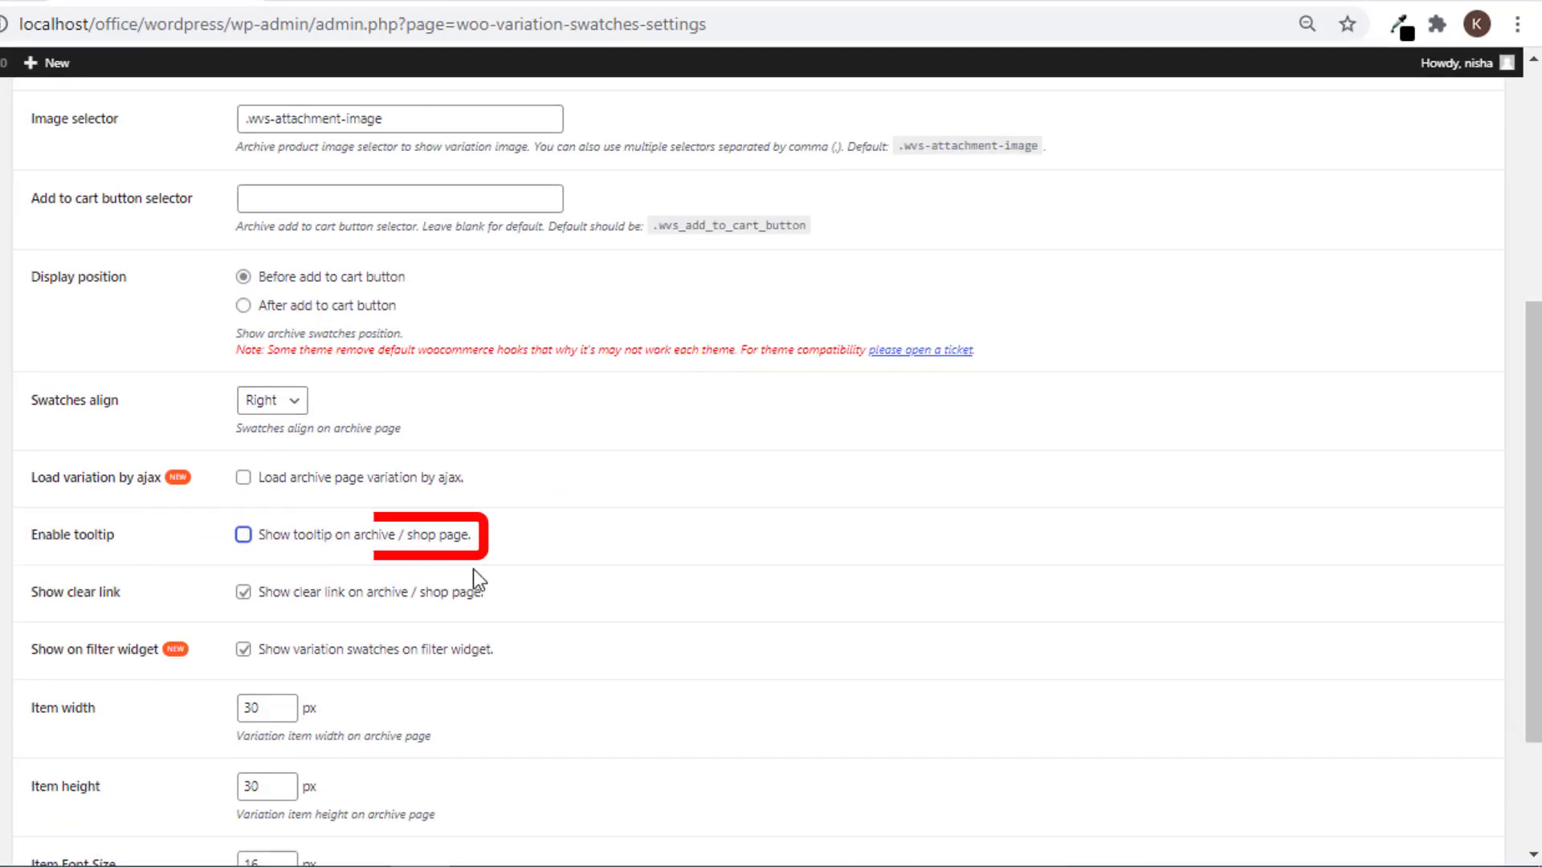
pyautogui.scroll(-3, 474, 568)
pyautogui.click(88, 771)
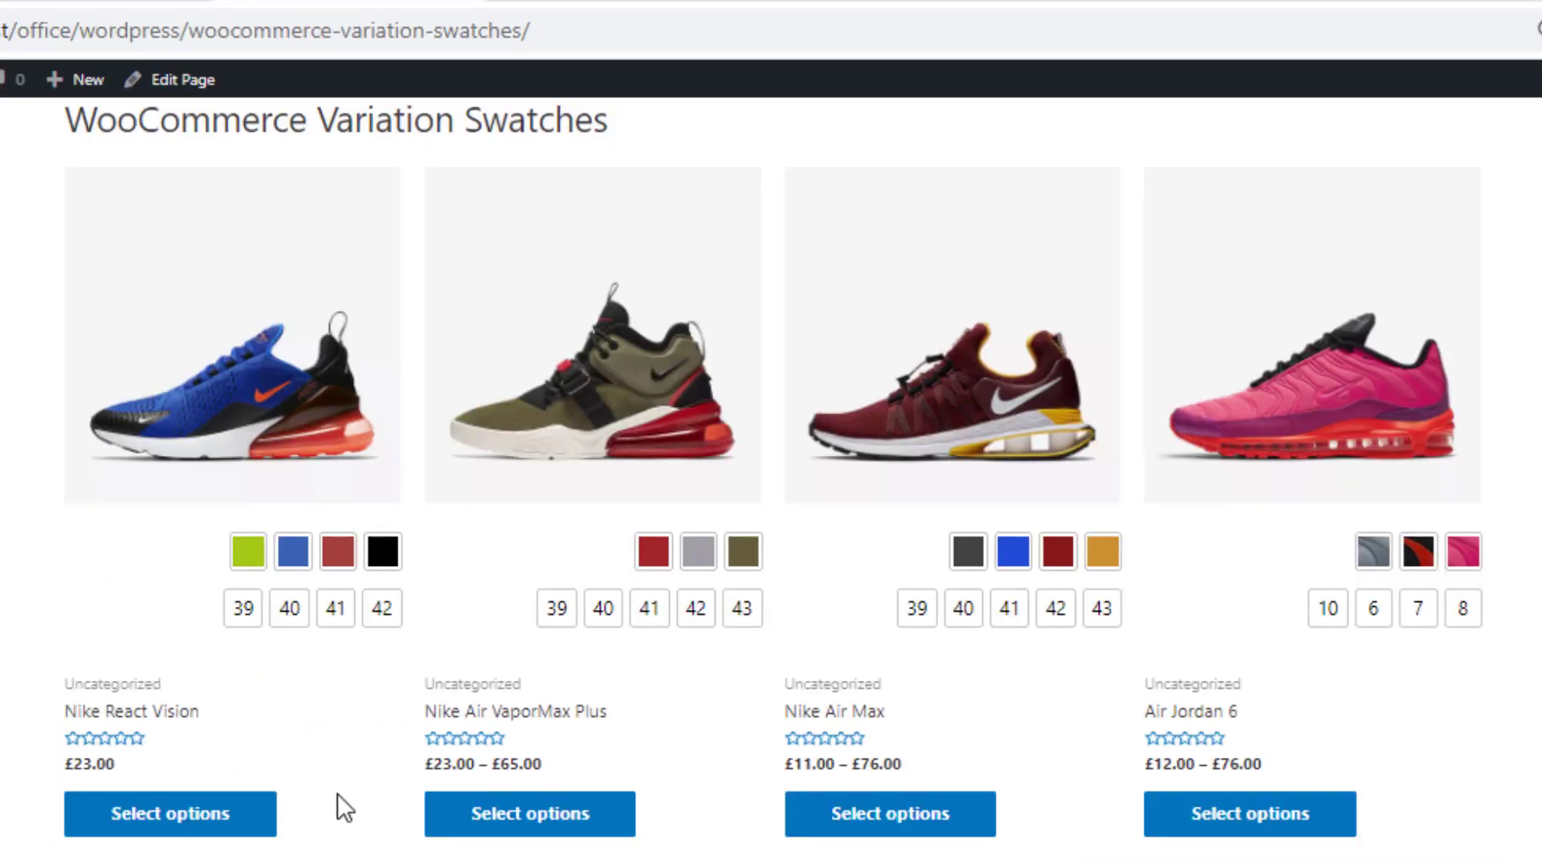
# Reload the shop page and pick green and size 39 for Nike React Vision.
pyautogui.rightClick(361, 769)
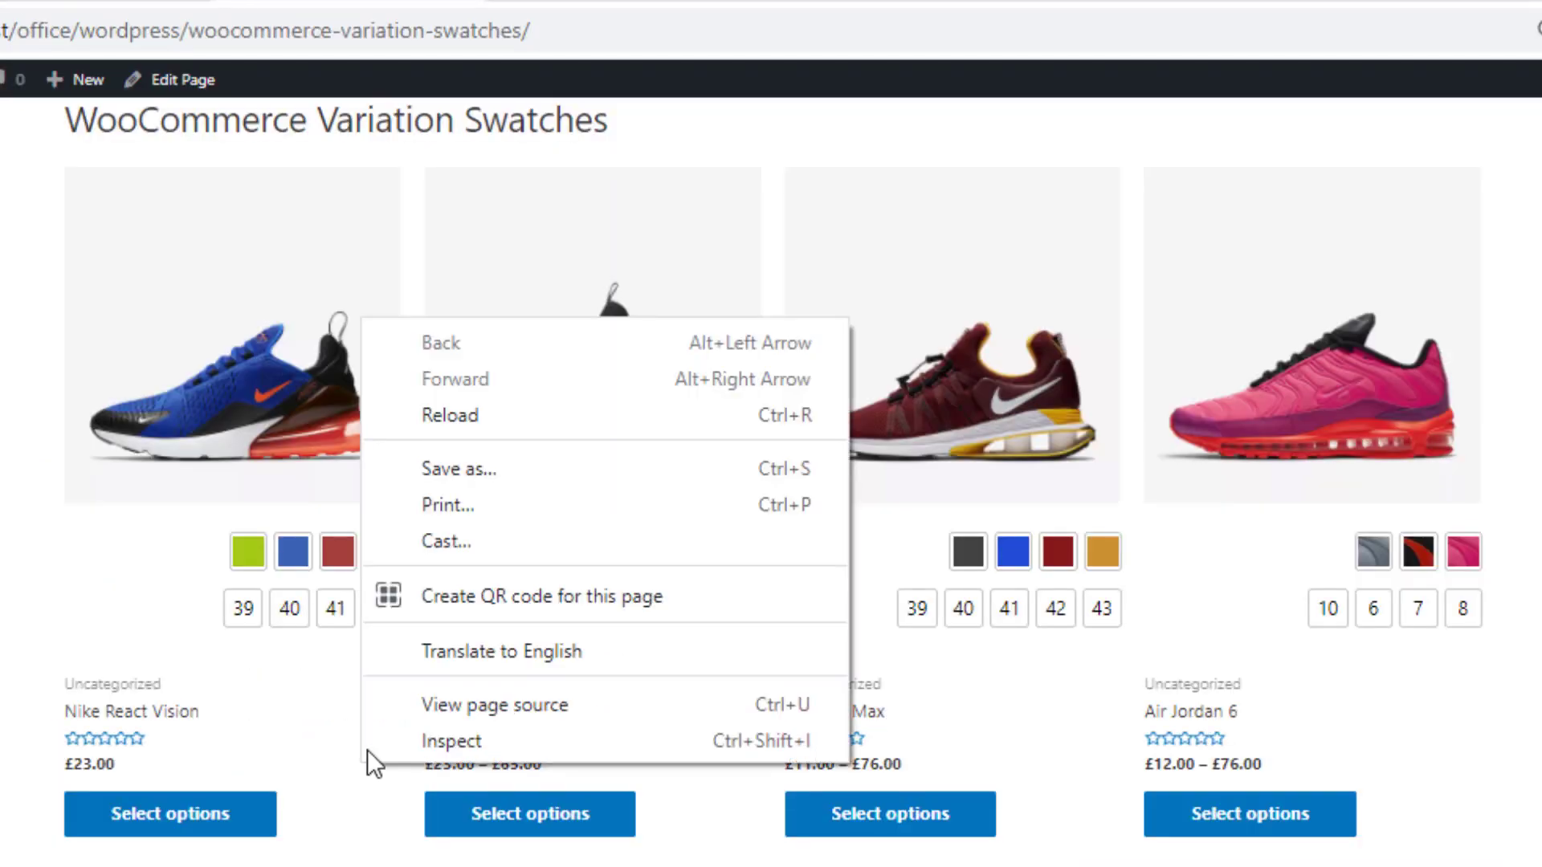
pyautogui.click(486, 423)
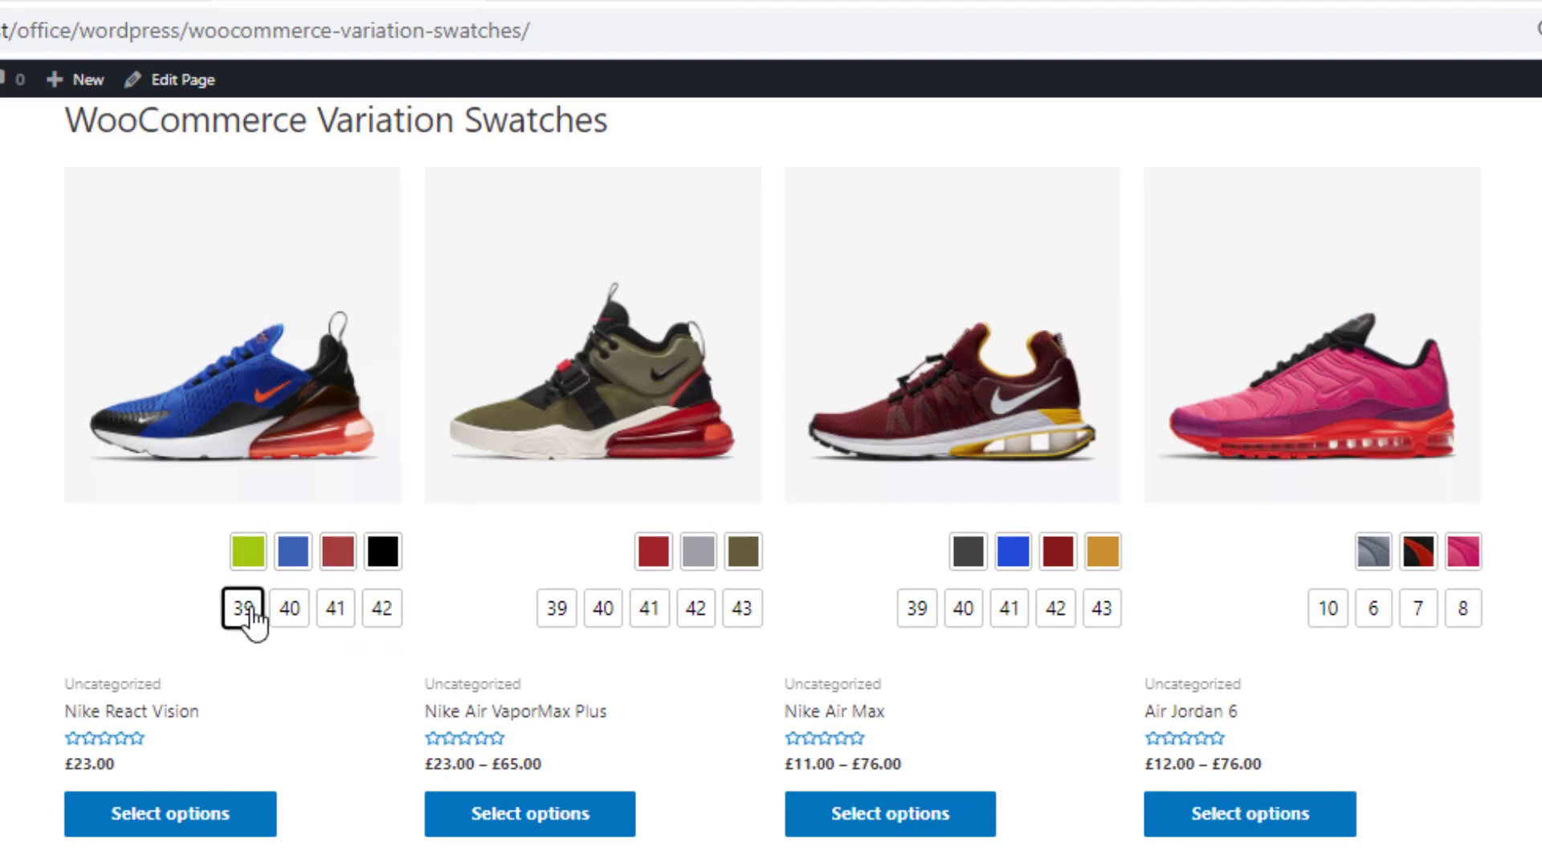
pyautogui.click(248, 562)
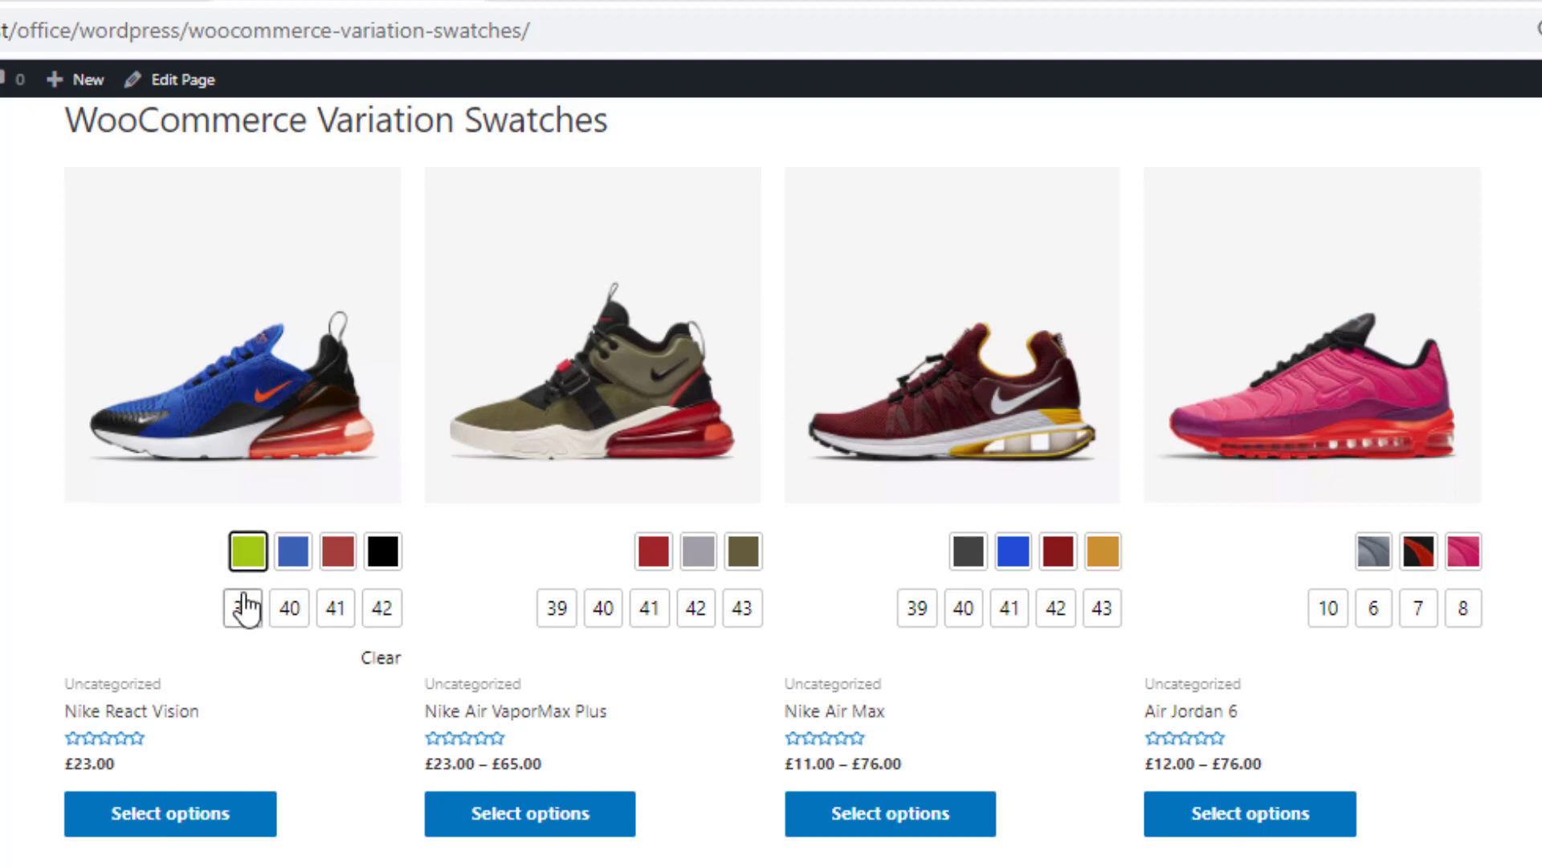
pyautogui.click(245, 608)
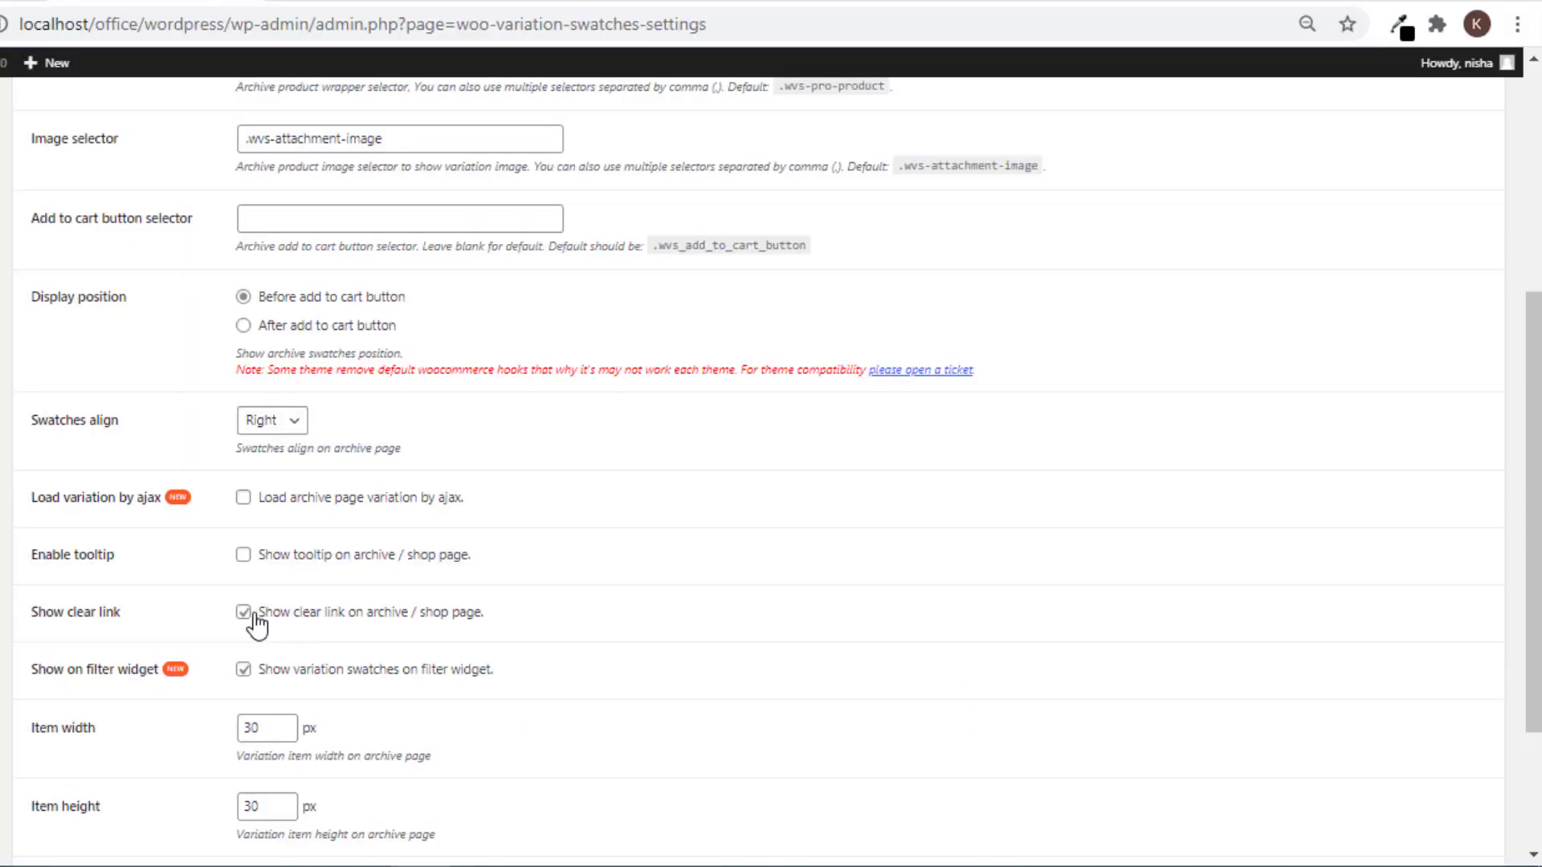
# Uncheck Show clear link for shop swatches and save the settings.
pyautogui.click(253, 618)
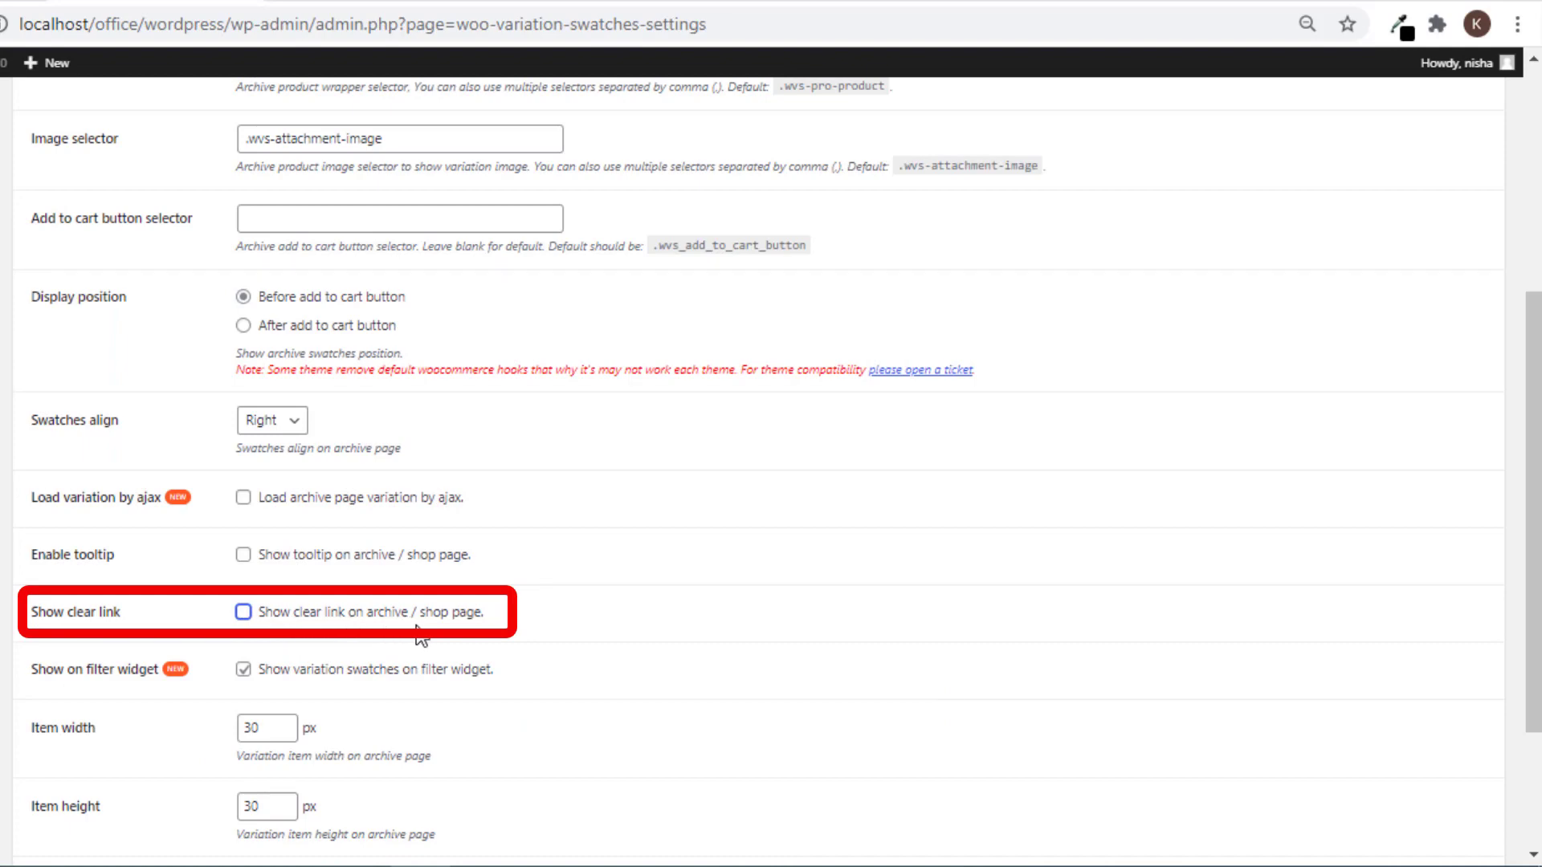
pyautogui.scroll(-3, 321, 706)
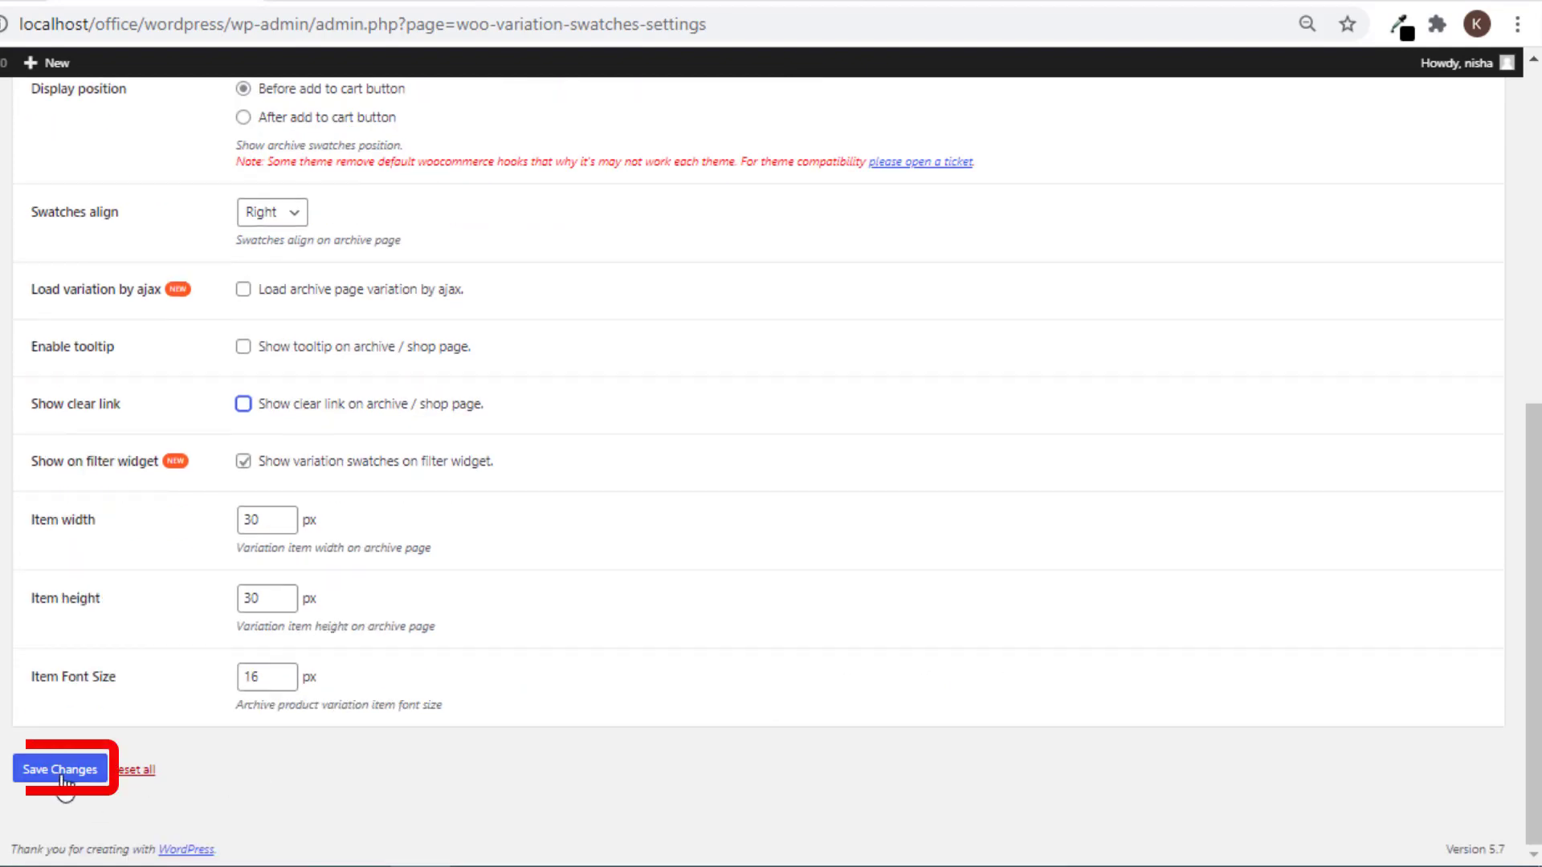
pyautogui.click(62, 773)
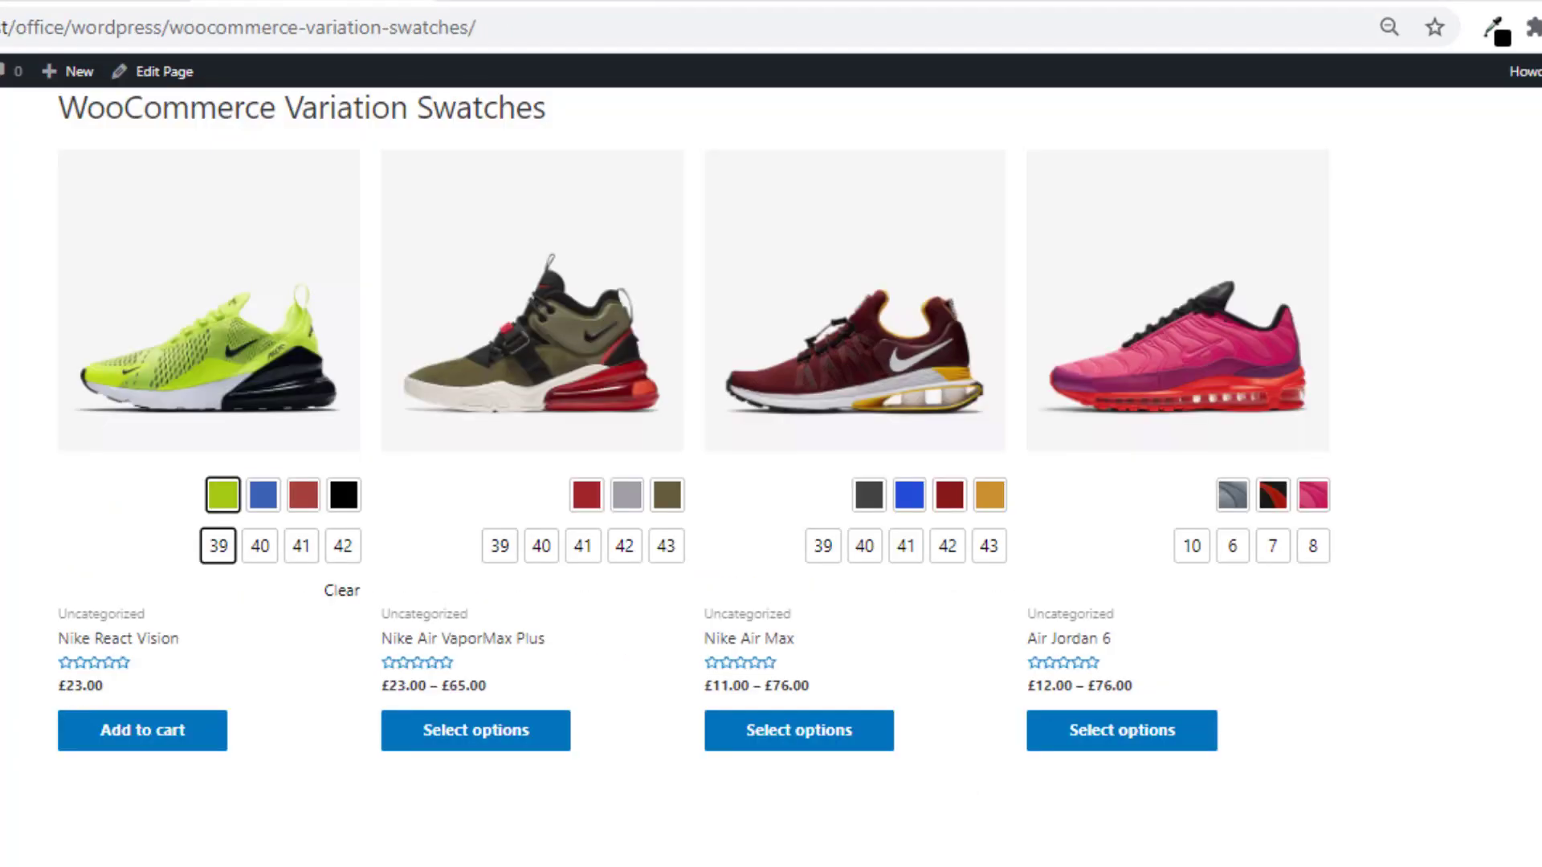
# Reload the shop, pick black and size 42 for Nike React Vision, then return to settings.
pyautogui.rightClick(337, 676)
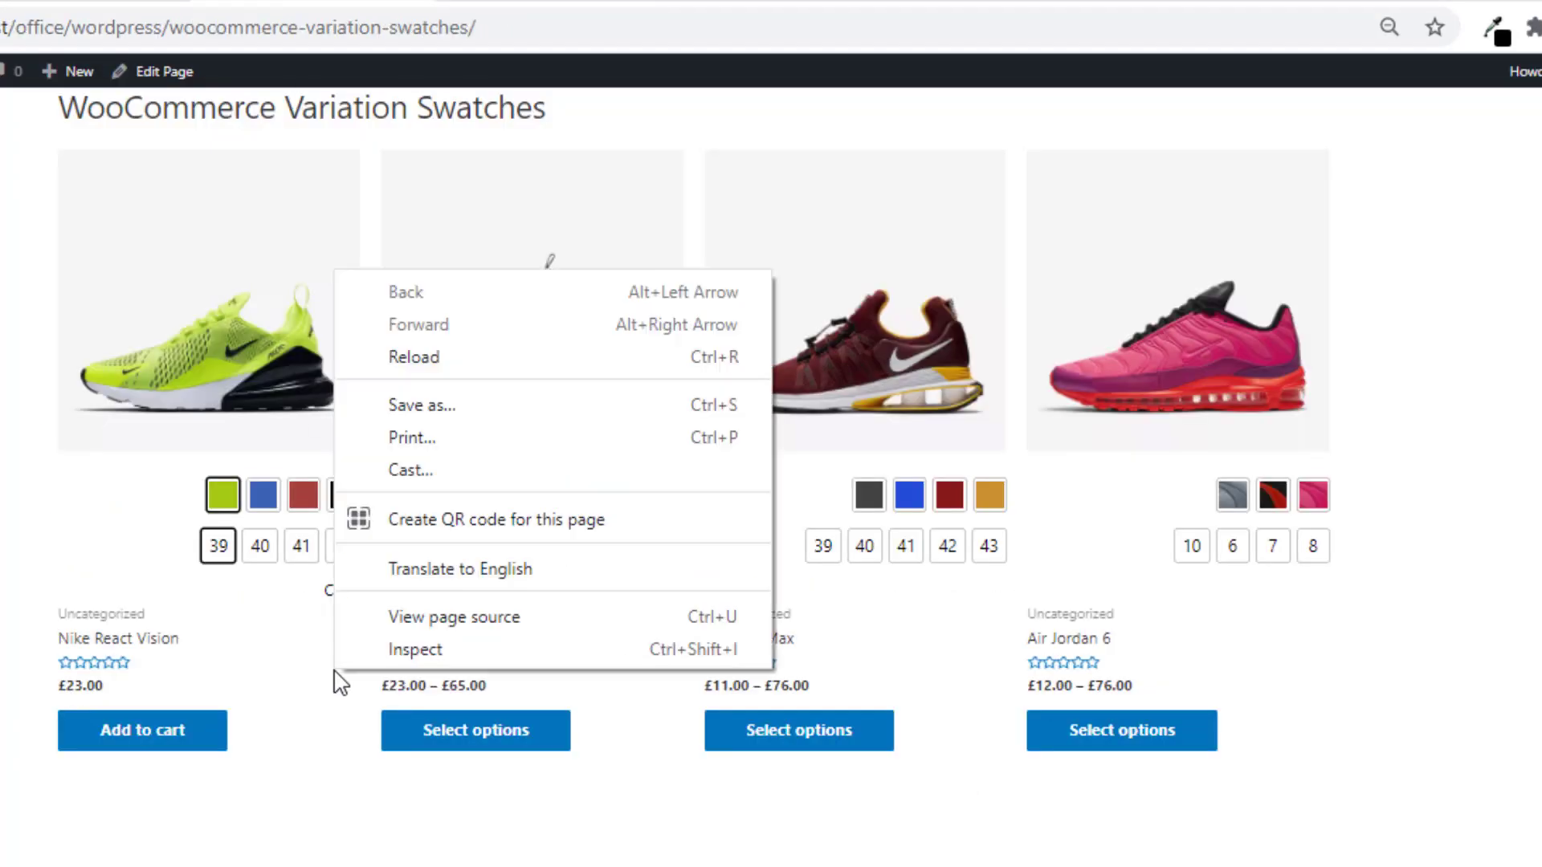
pyautogui.click(447, 360)
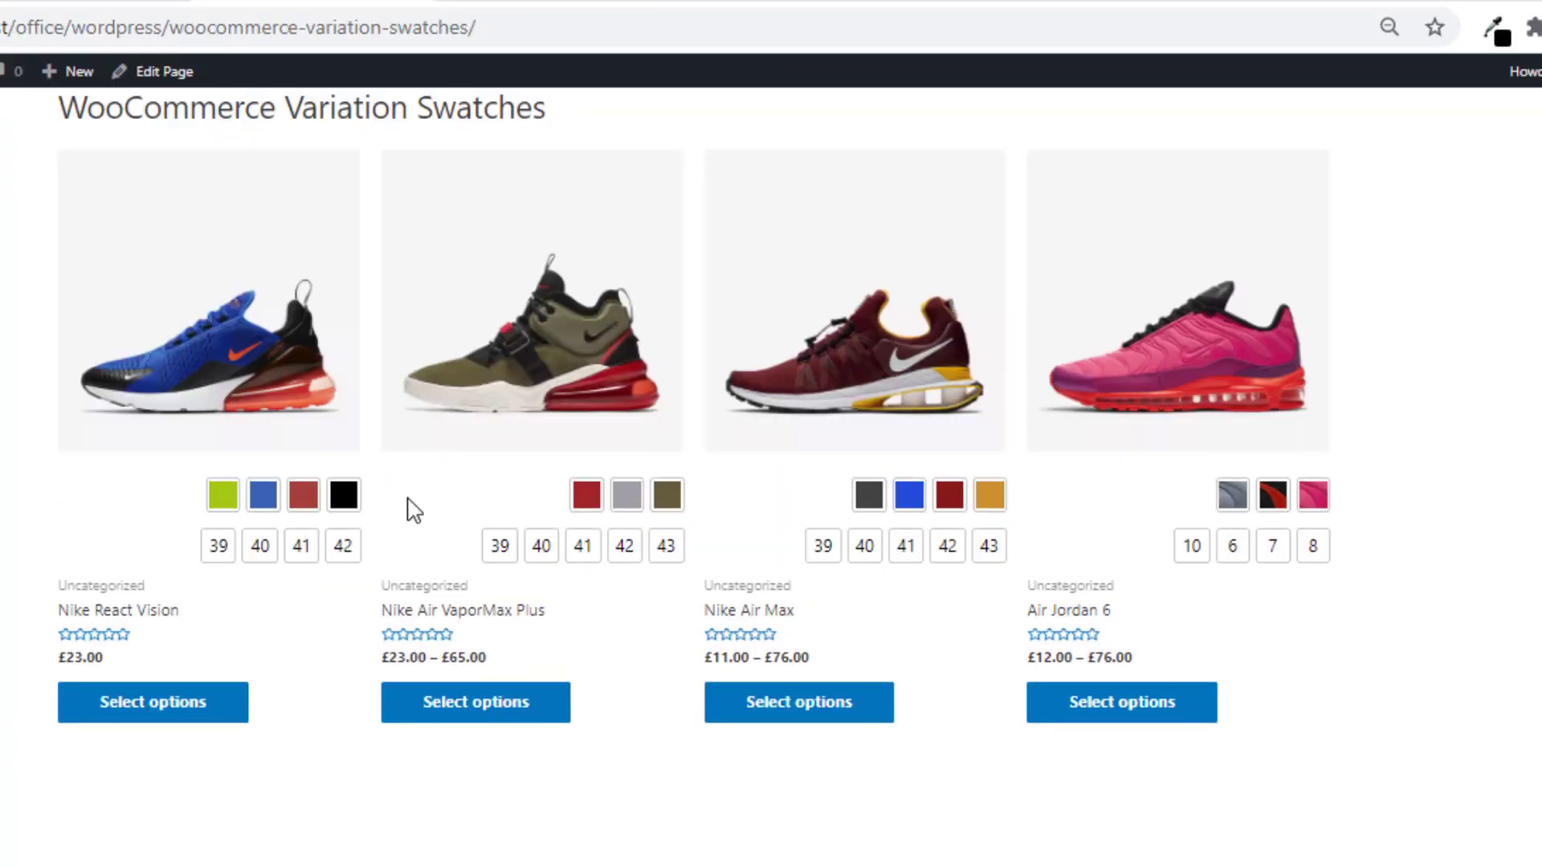
pyautogui.click(348, 499)
pyautogui.click(352, 547)
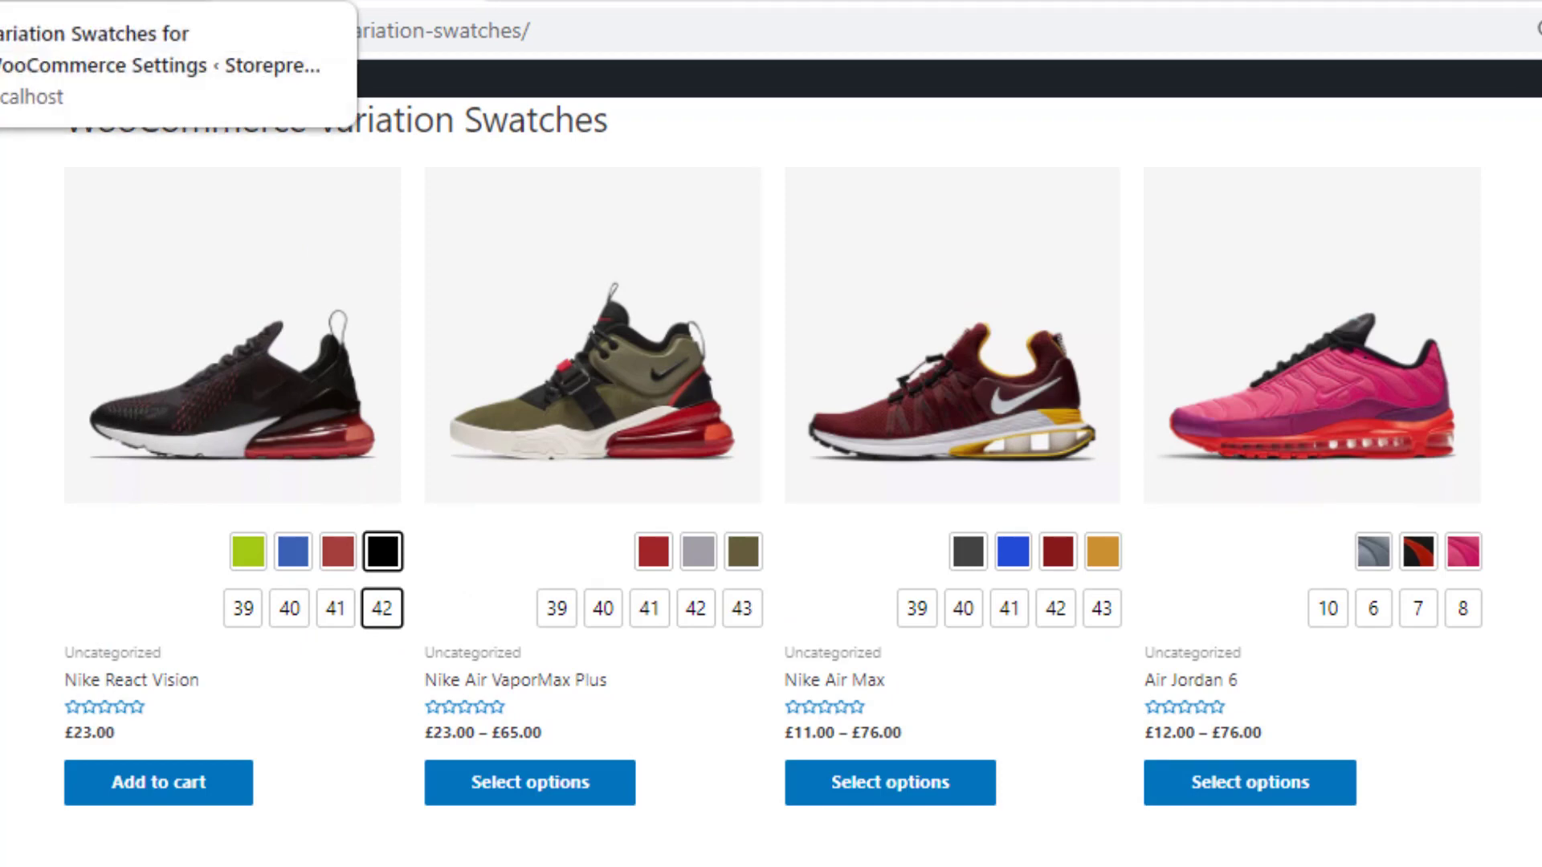
pyautogui.click(161, 3)
# Set the archive Item width and Item height to 50 and save.
pyautogui.scroll(-8, 1123, 772)
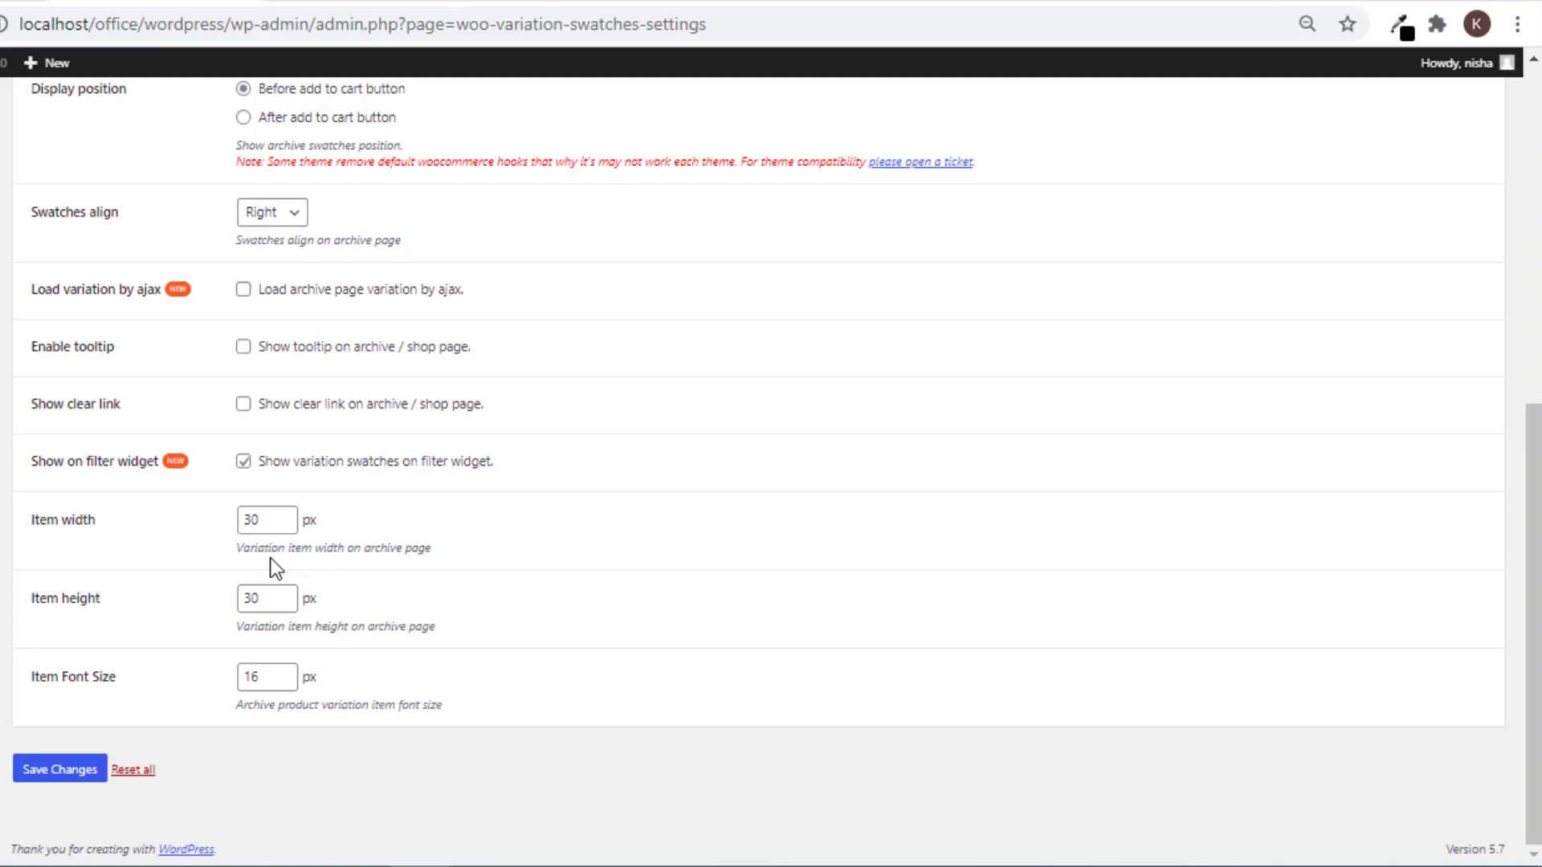
pyautogui.doubleClick(268, 526)
pyautogui.write('50')
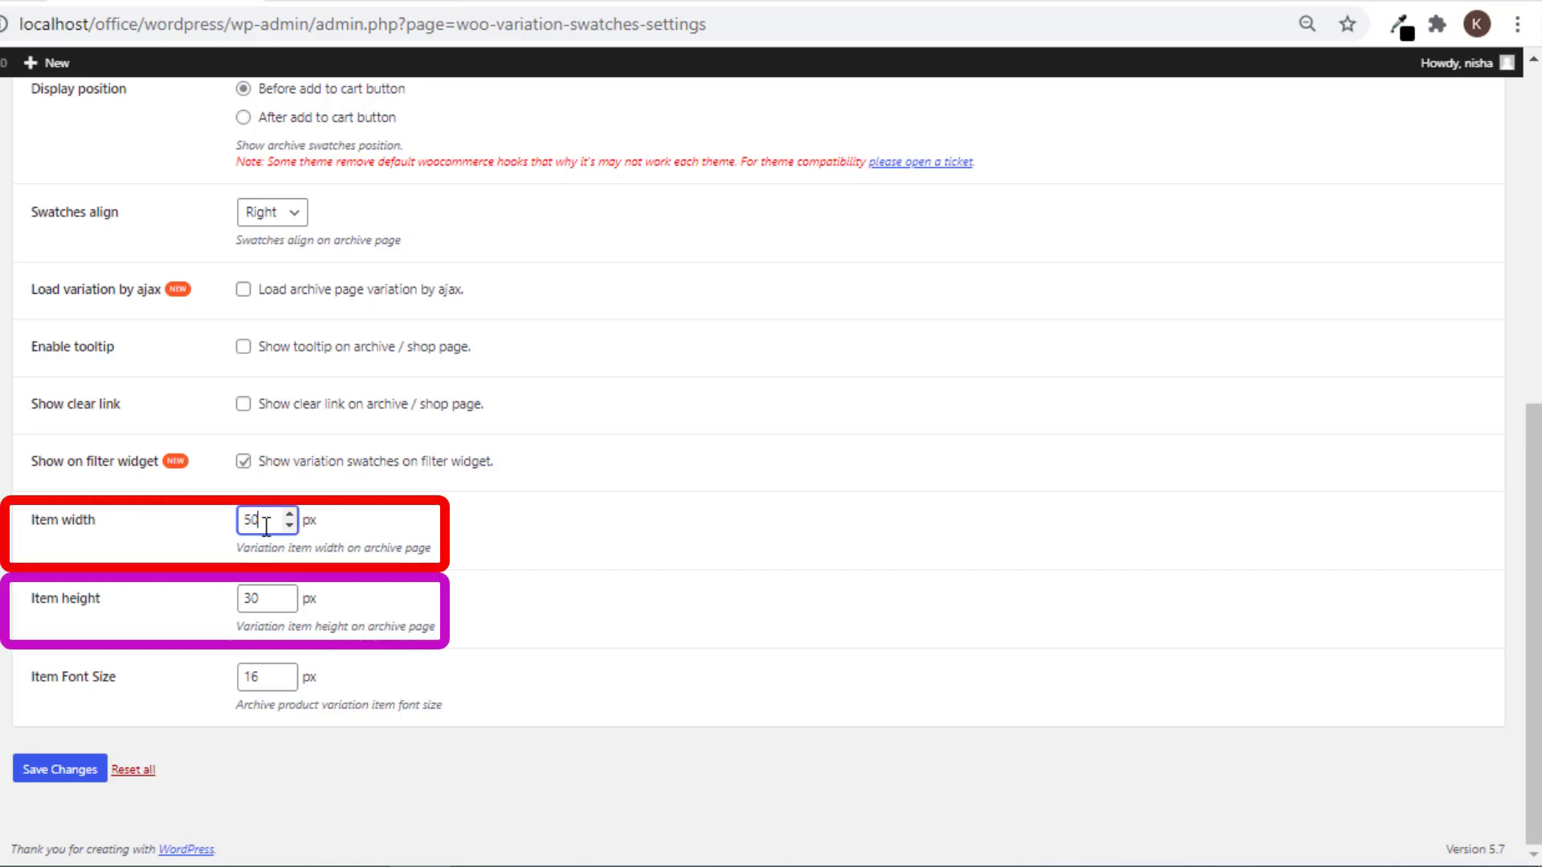
pyautogui.doubleClick(277, 599)
pyautogui.write('50')
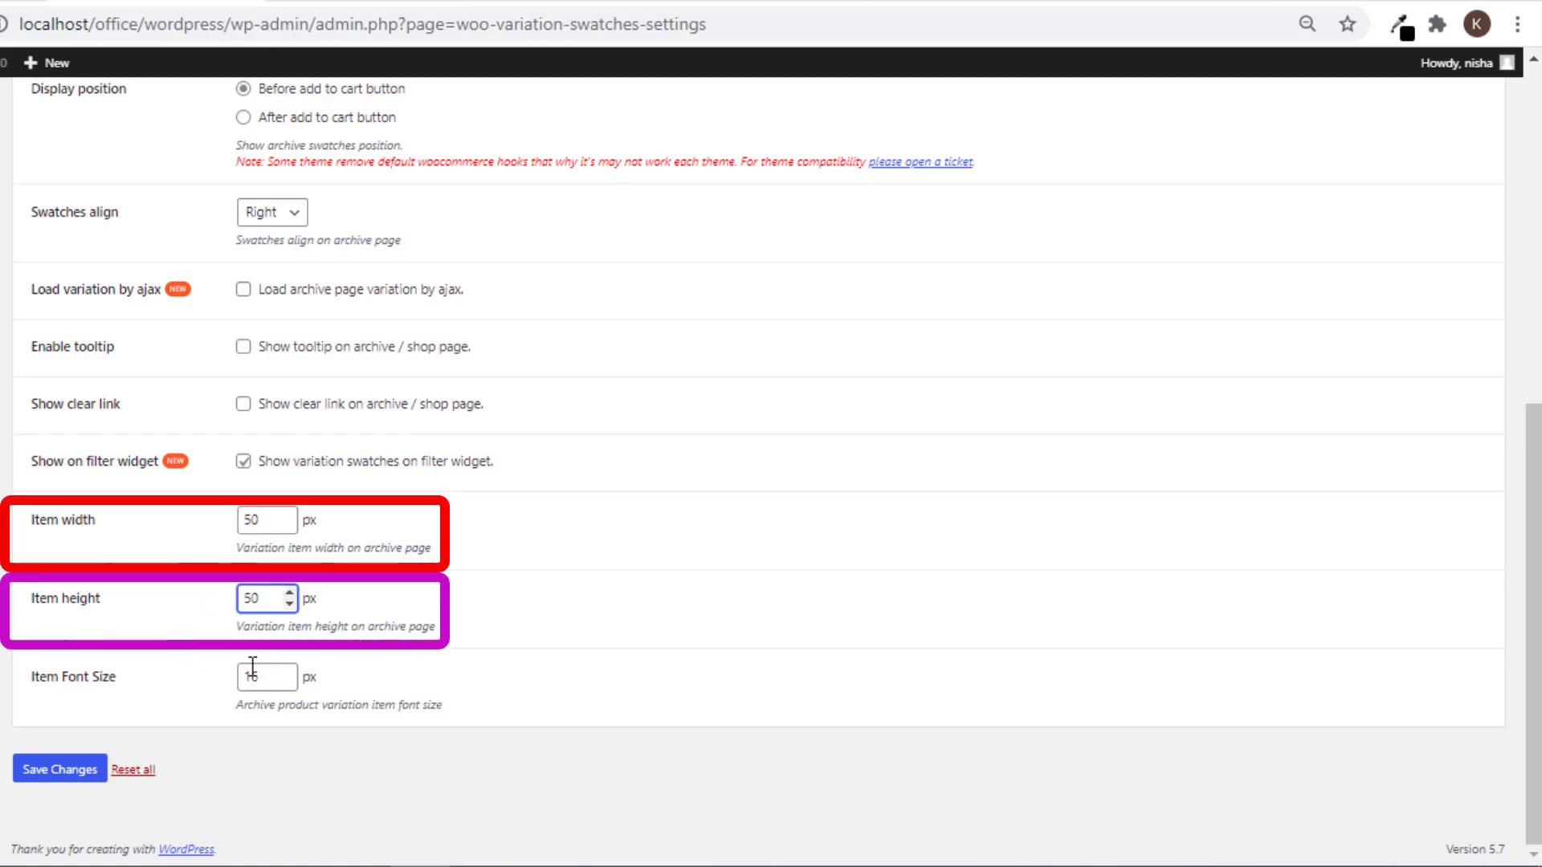
pyautogui.click(62, 767)
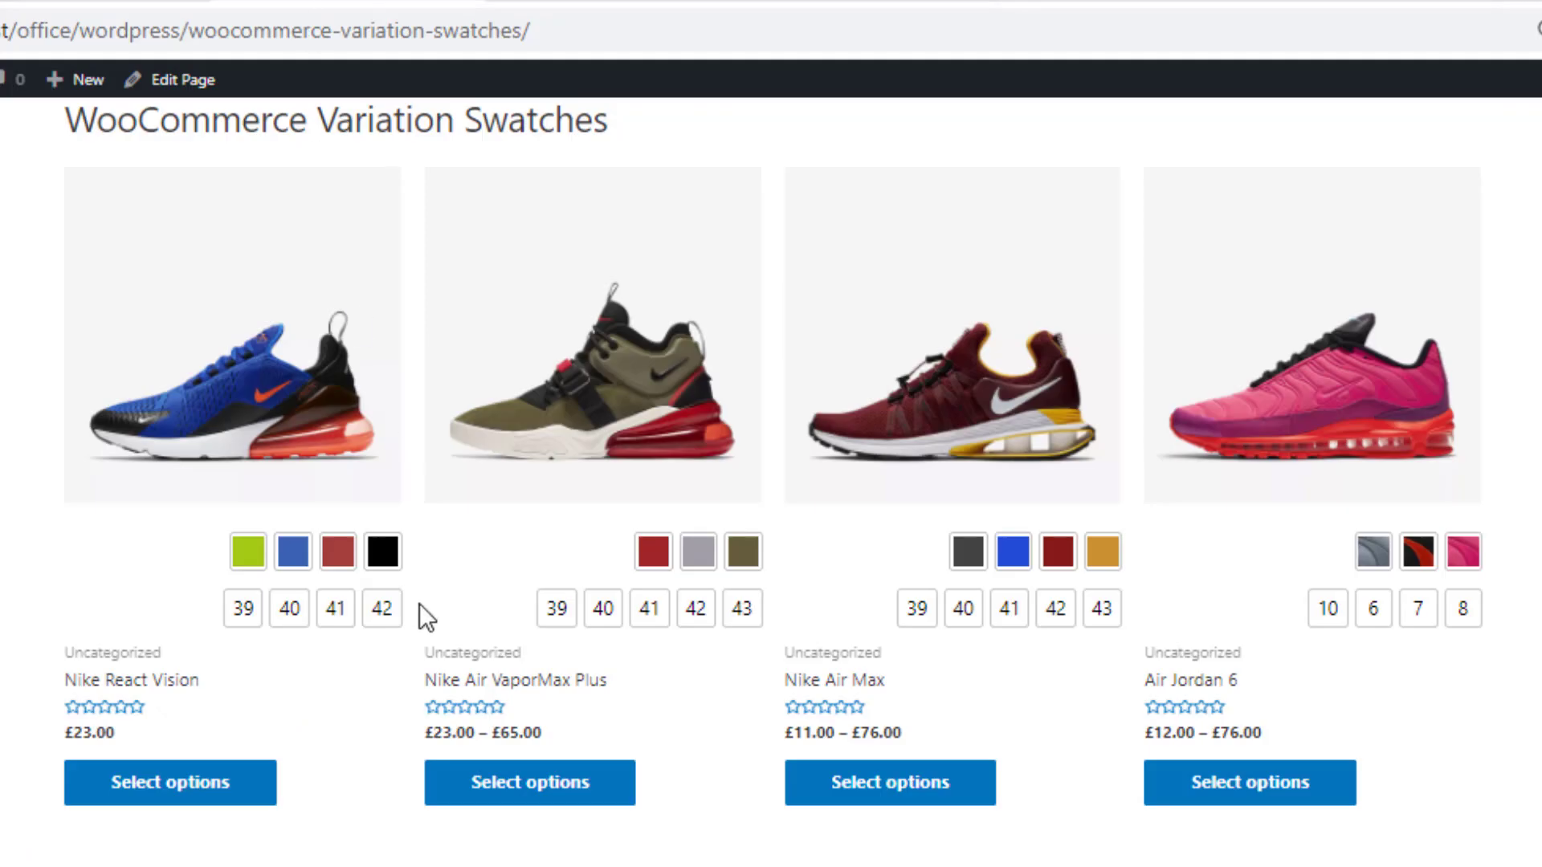
# Reload the shop page to see the larger swatches, then return to the settings.
pyautogui.rightClick(368, 728)
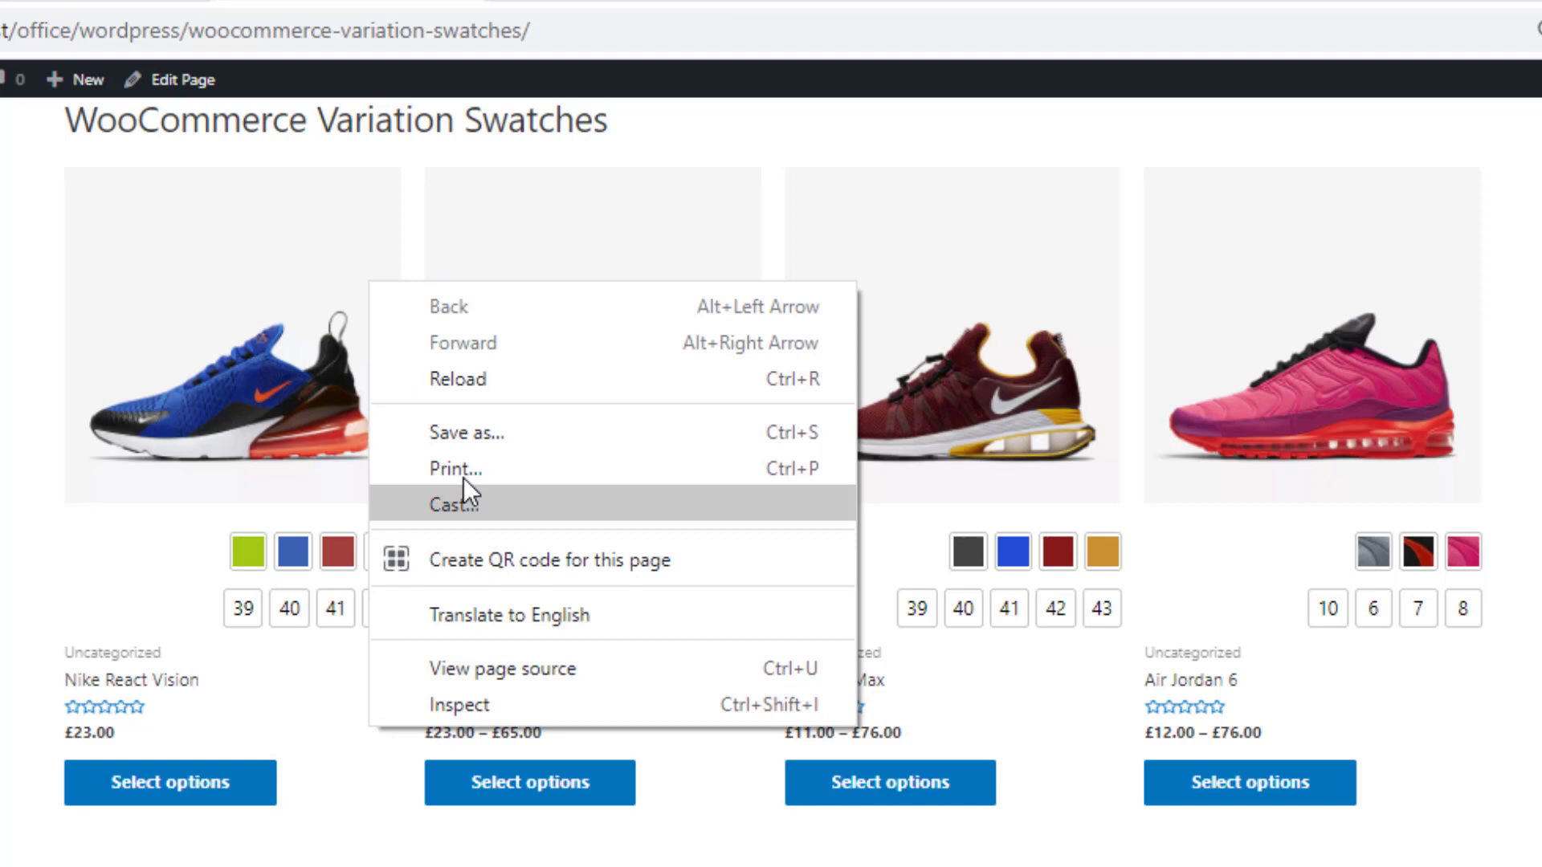
pyautogui.click(487, 381)
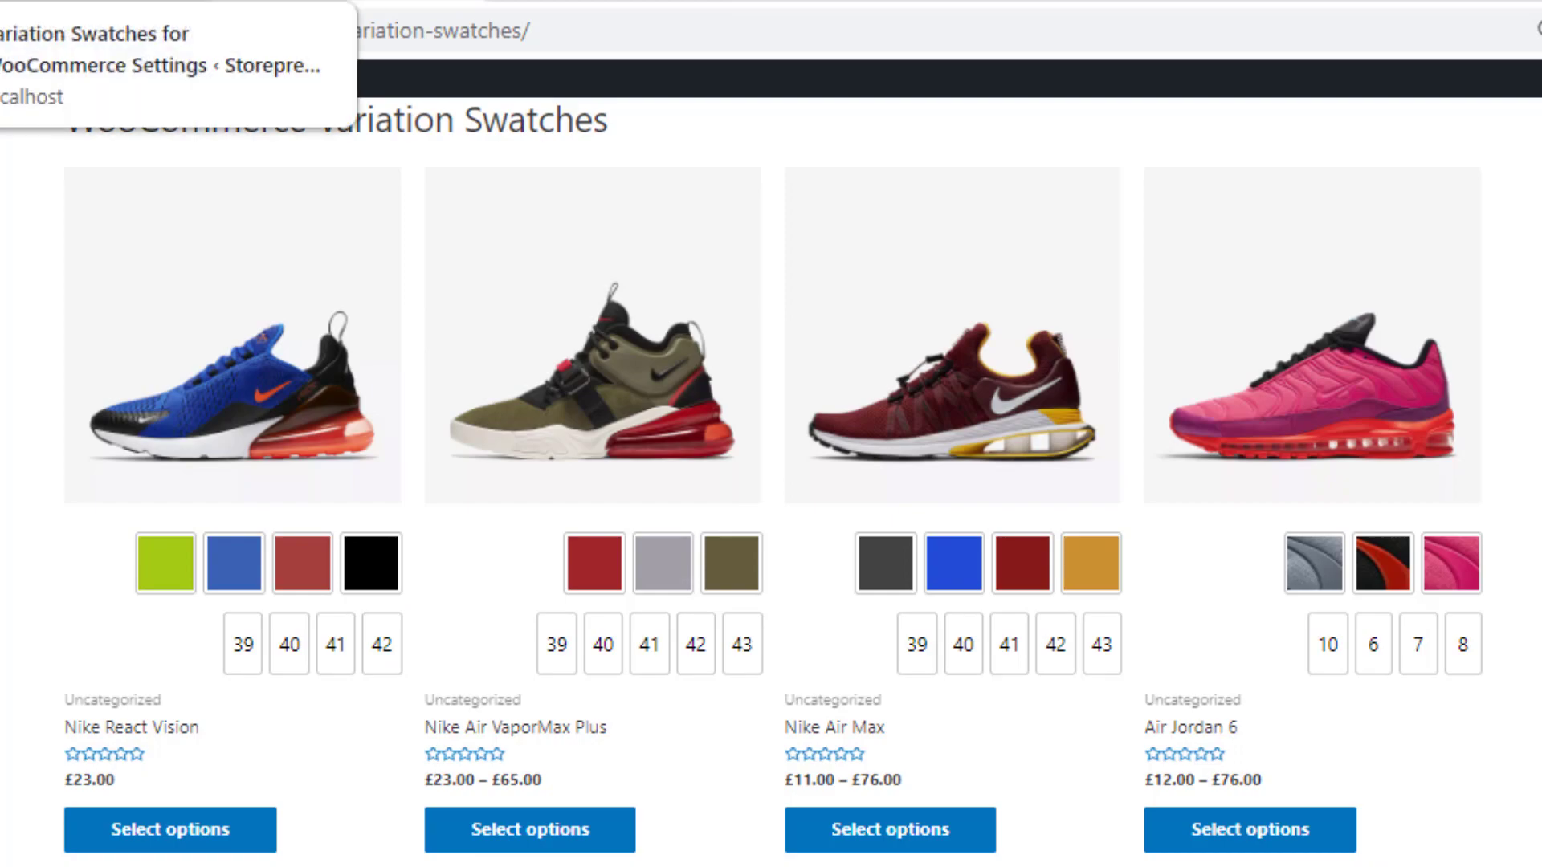
pyautogui.click(345, 4)
pyautogui.scroll(-5, 937, 507)
pyautogui.scroll(-2, 939, 517)
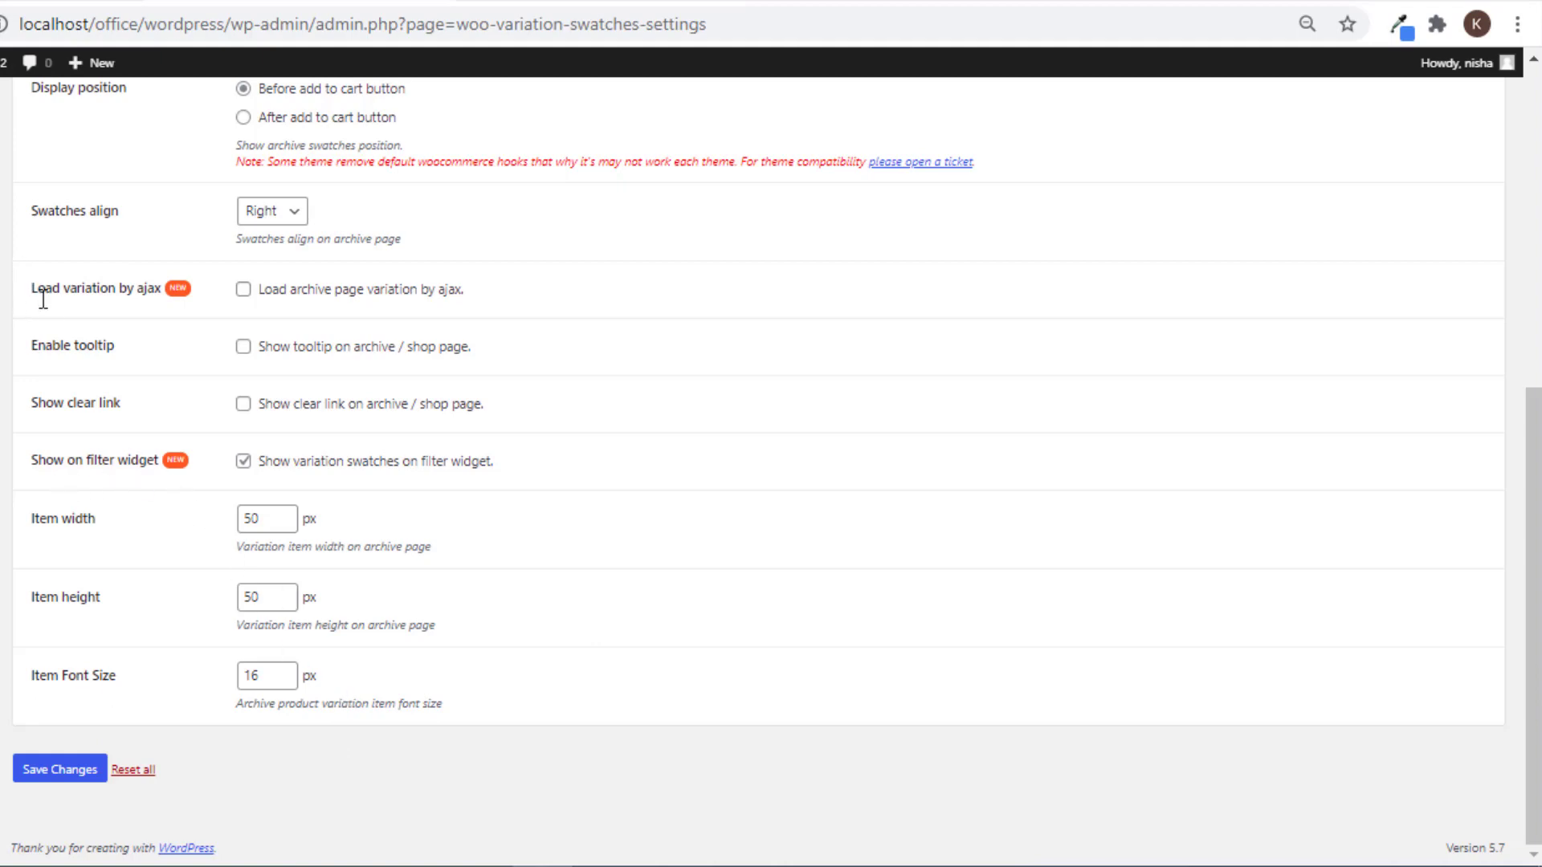
pyautogui.scroll(7, 164, 352)
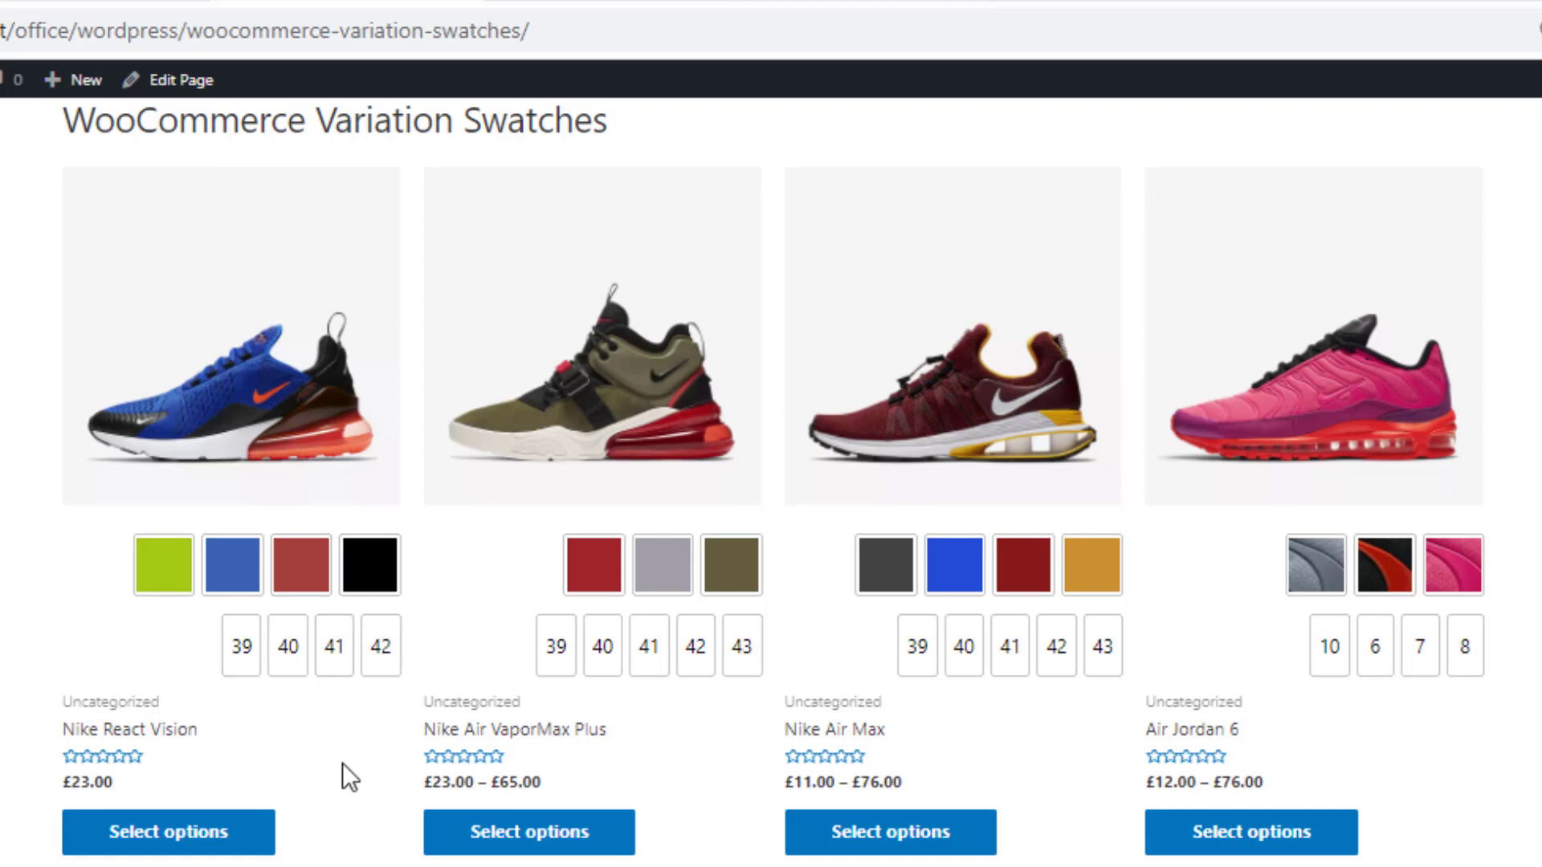
pyautogui.rightClick(303, 437)
pyautogui.click(377, 451)
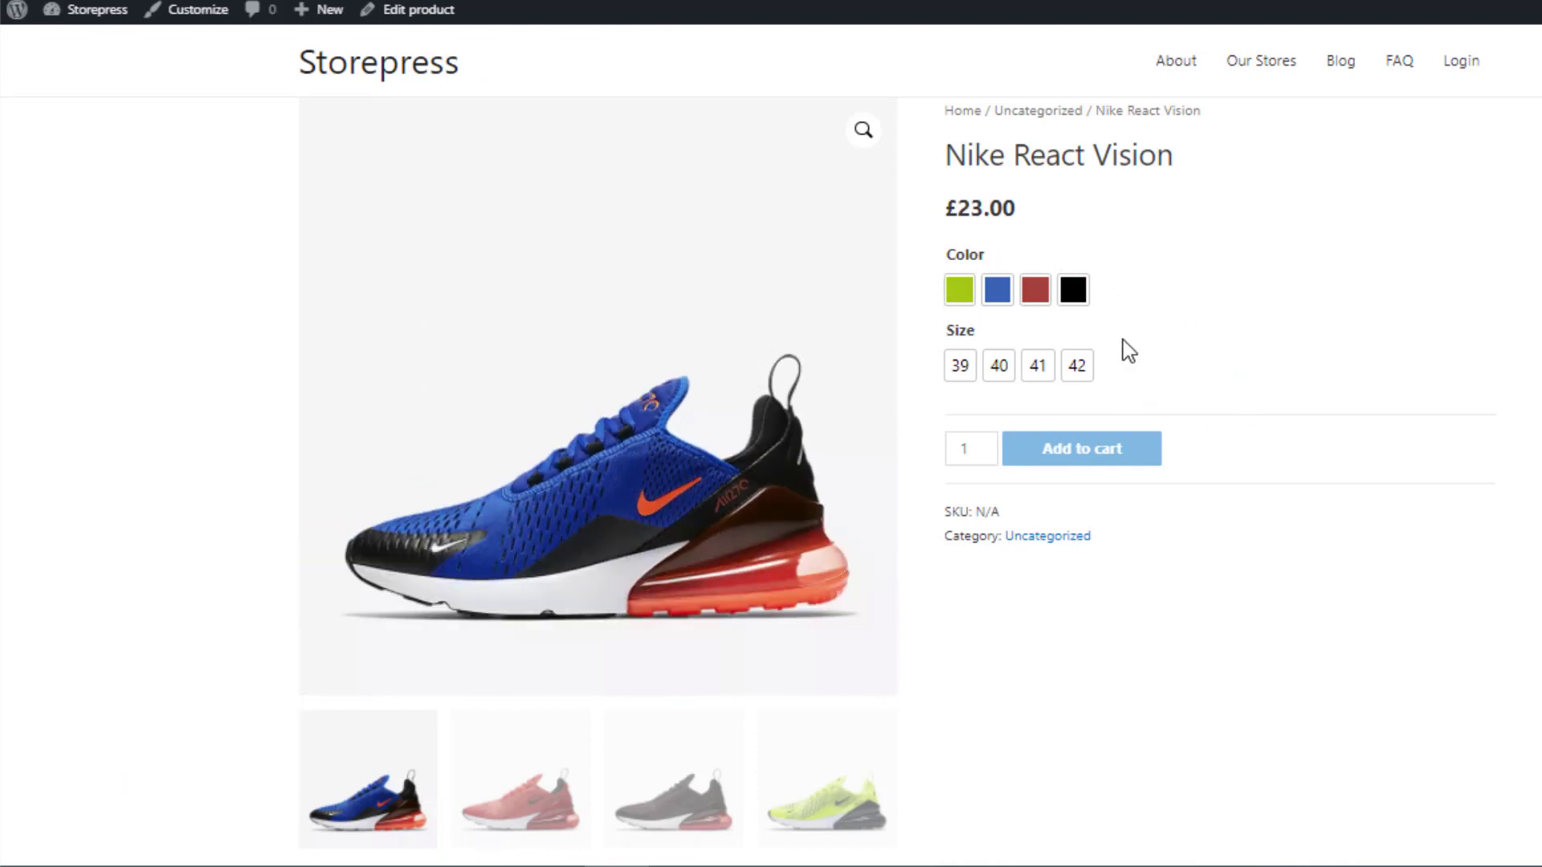
pyautogui.hotkey('ctrl', 'w')
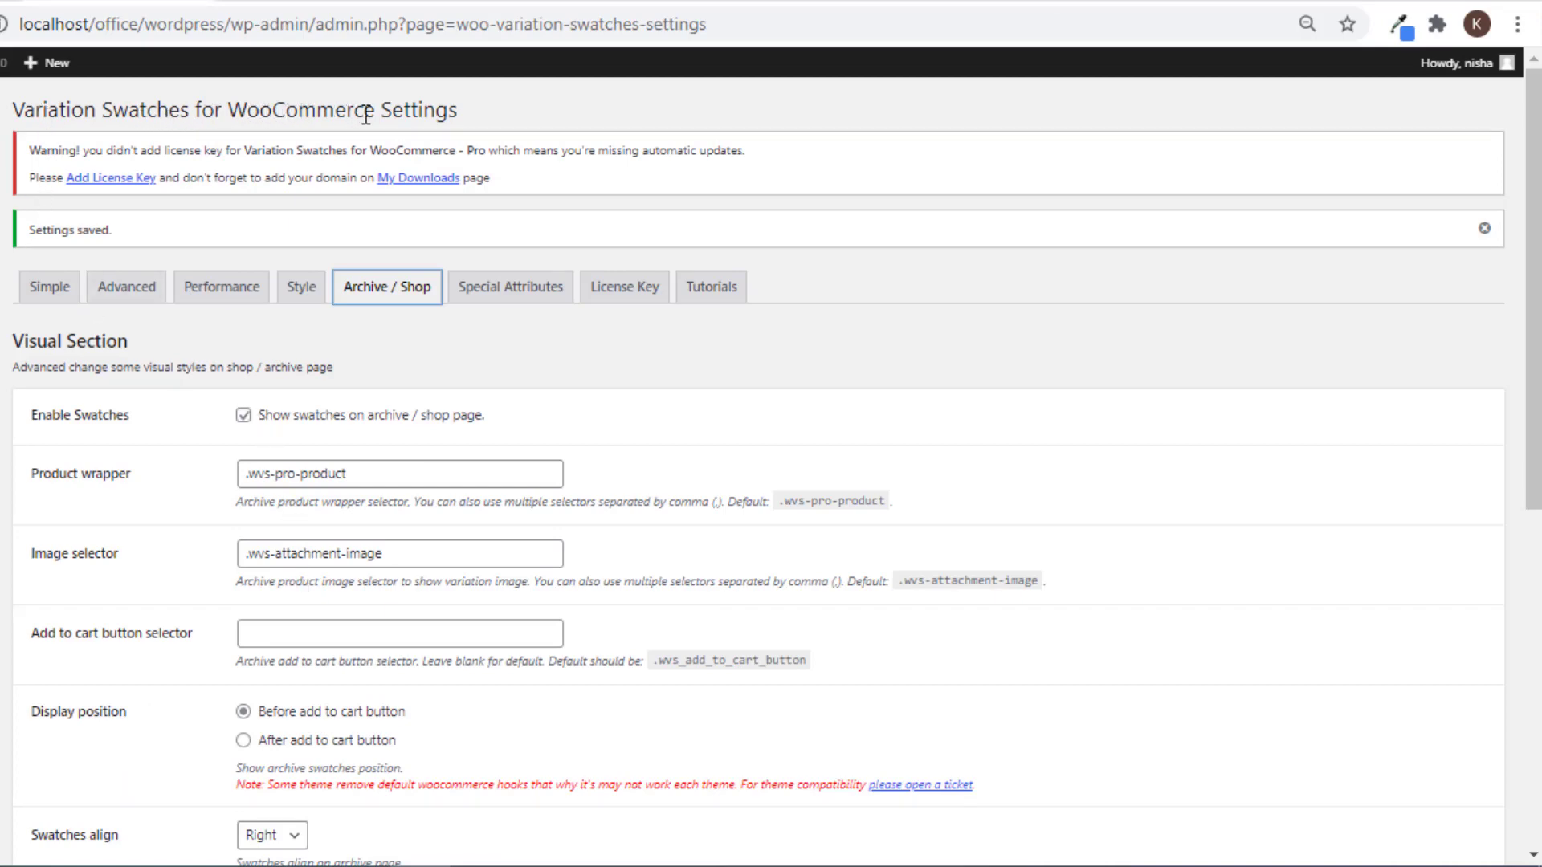
# Turn on single-attribute catalog mode with Size ( size ) as the attribute, and save.
pyautogui.click(517, 290)
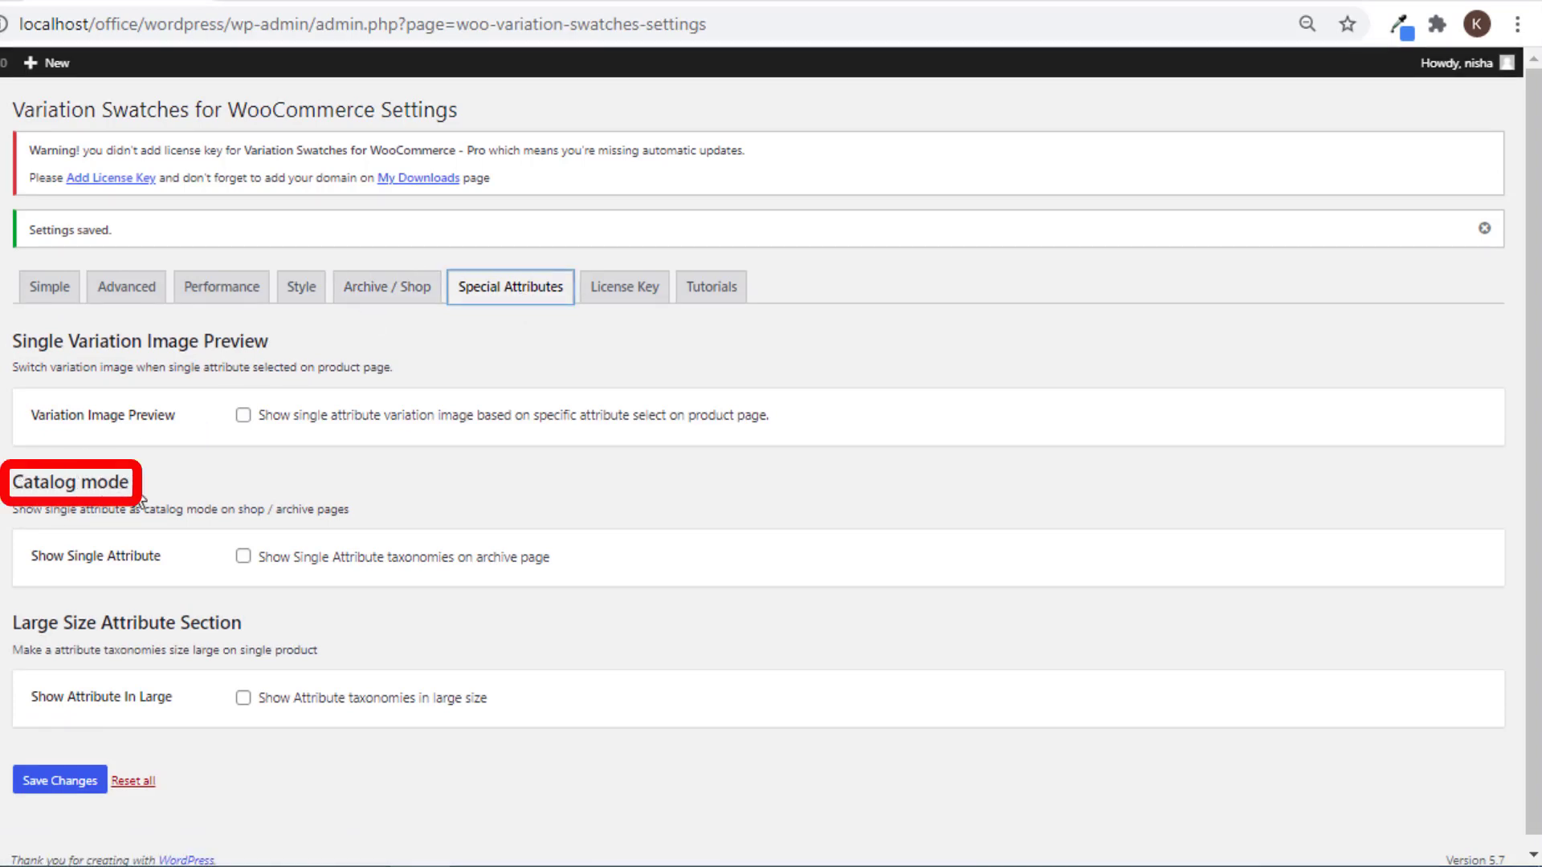
pyautogui.click(244, 557)
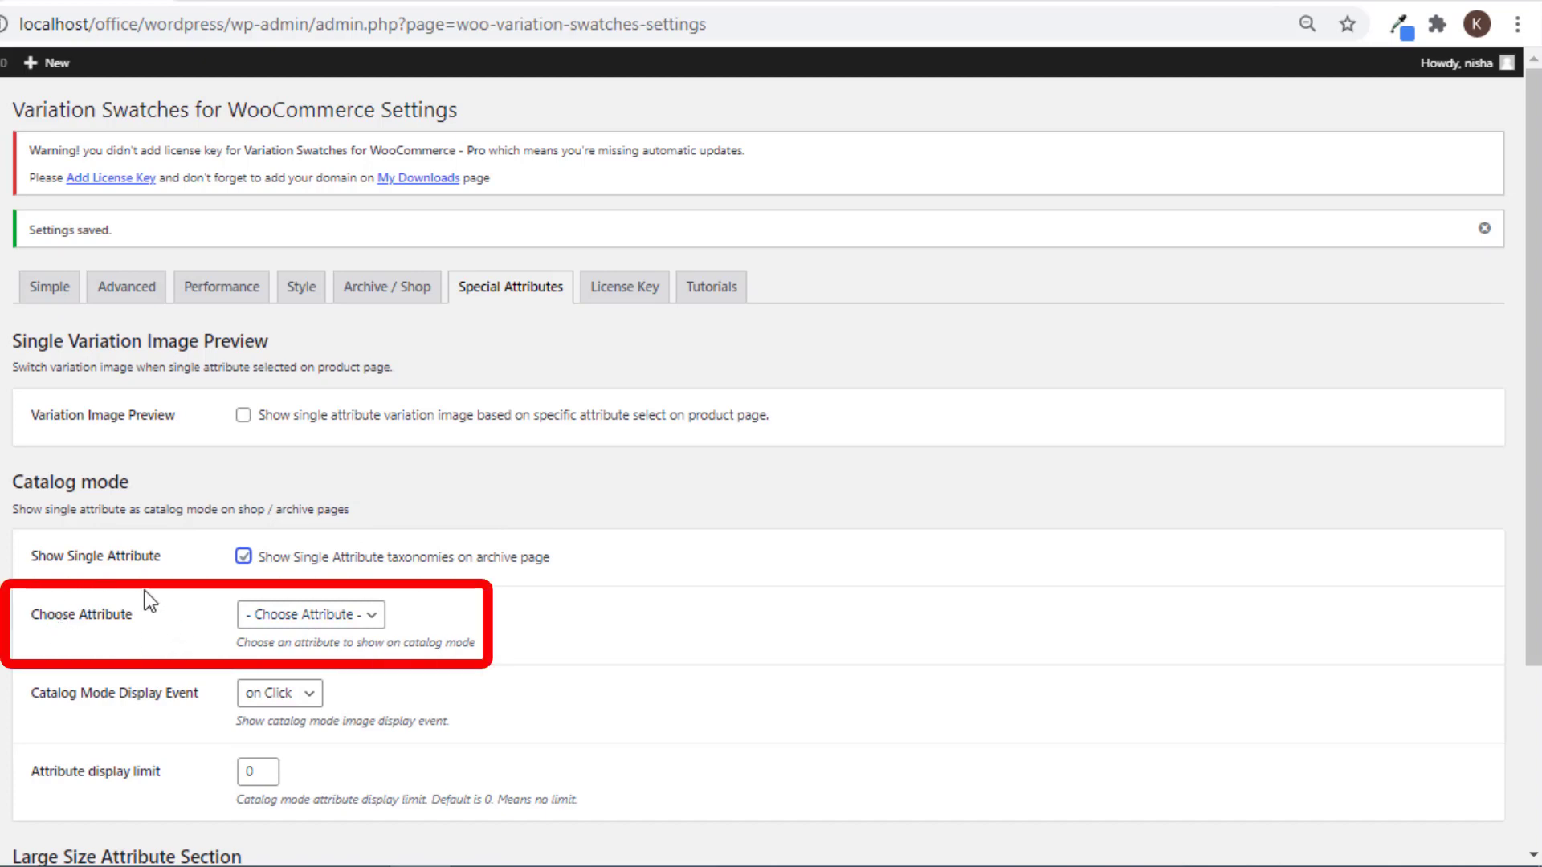
pyautogui.click(368, 617)
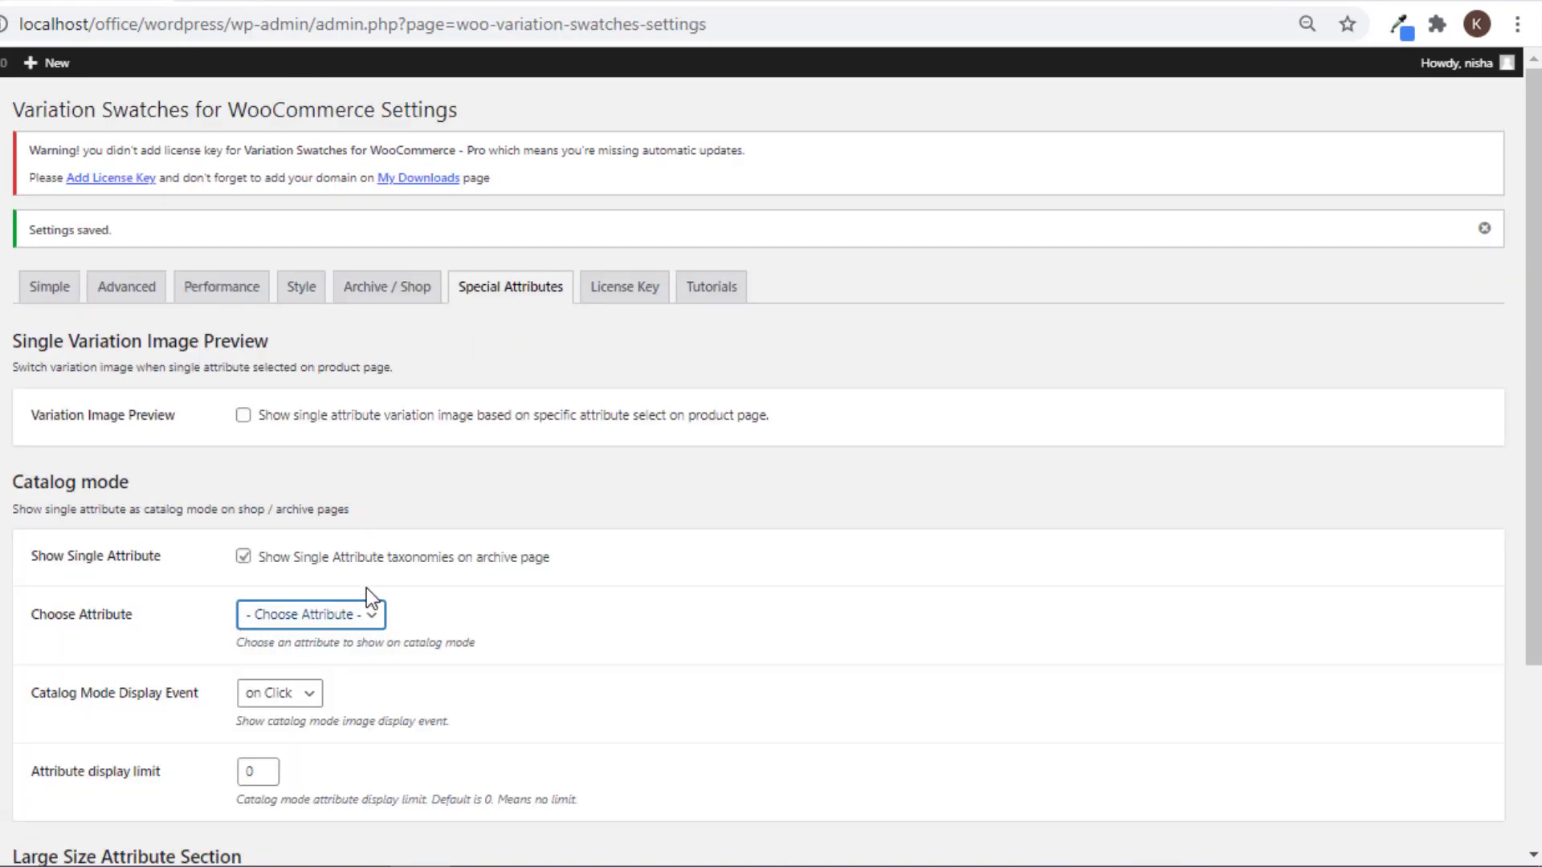
pyautogui.click(369, 614)
pyautogui.click(355, 732)
pyautogui.scroll(-2, 355, 732)
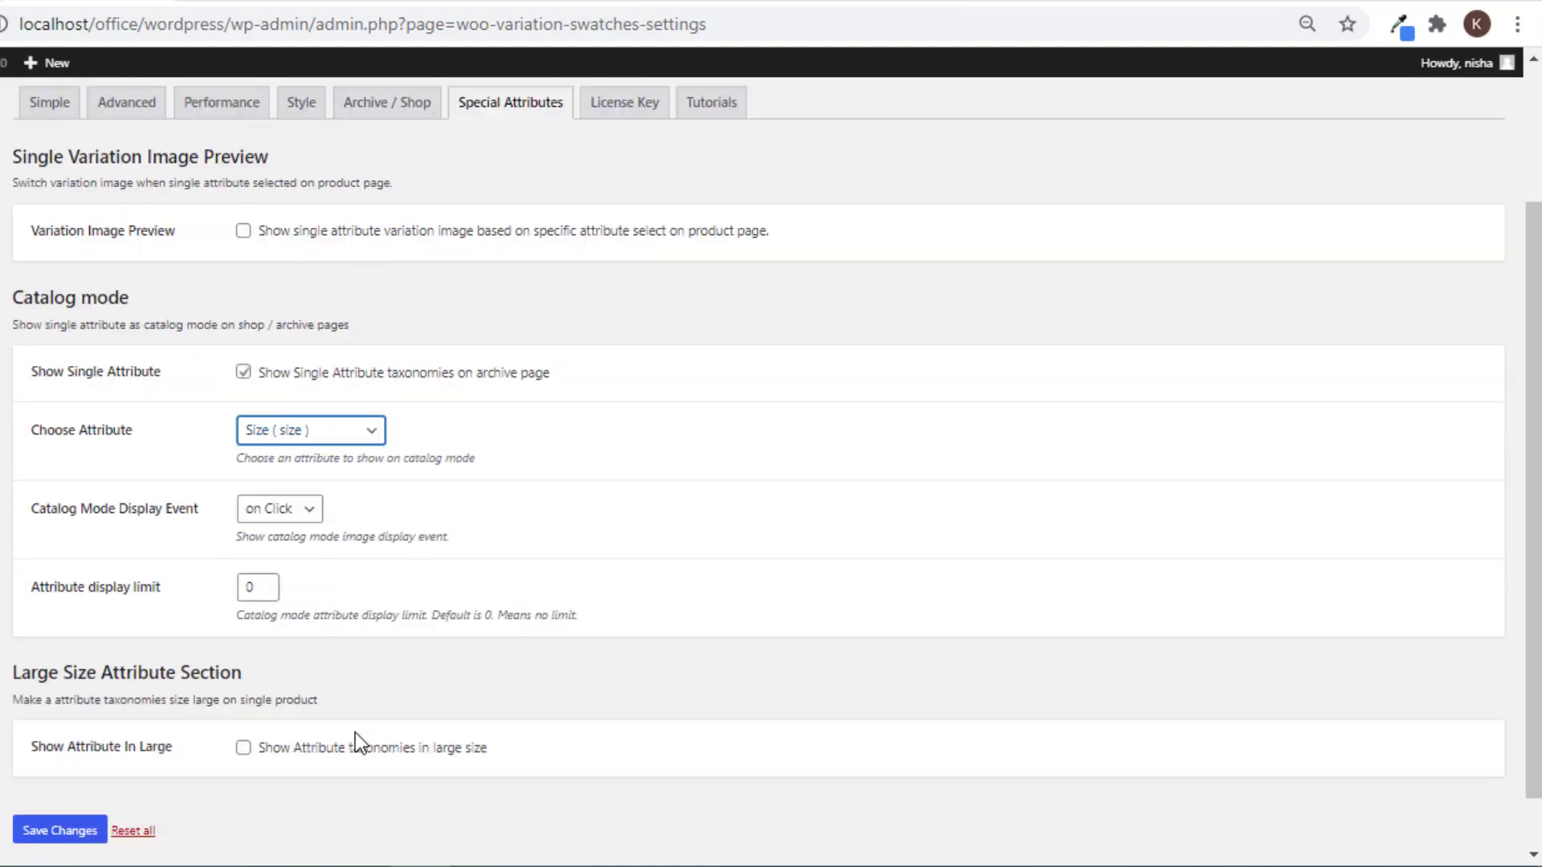
pyautogui.scroll(-1, 355, 732)
pyautogui.click(86, 773)
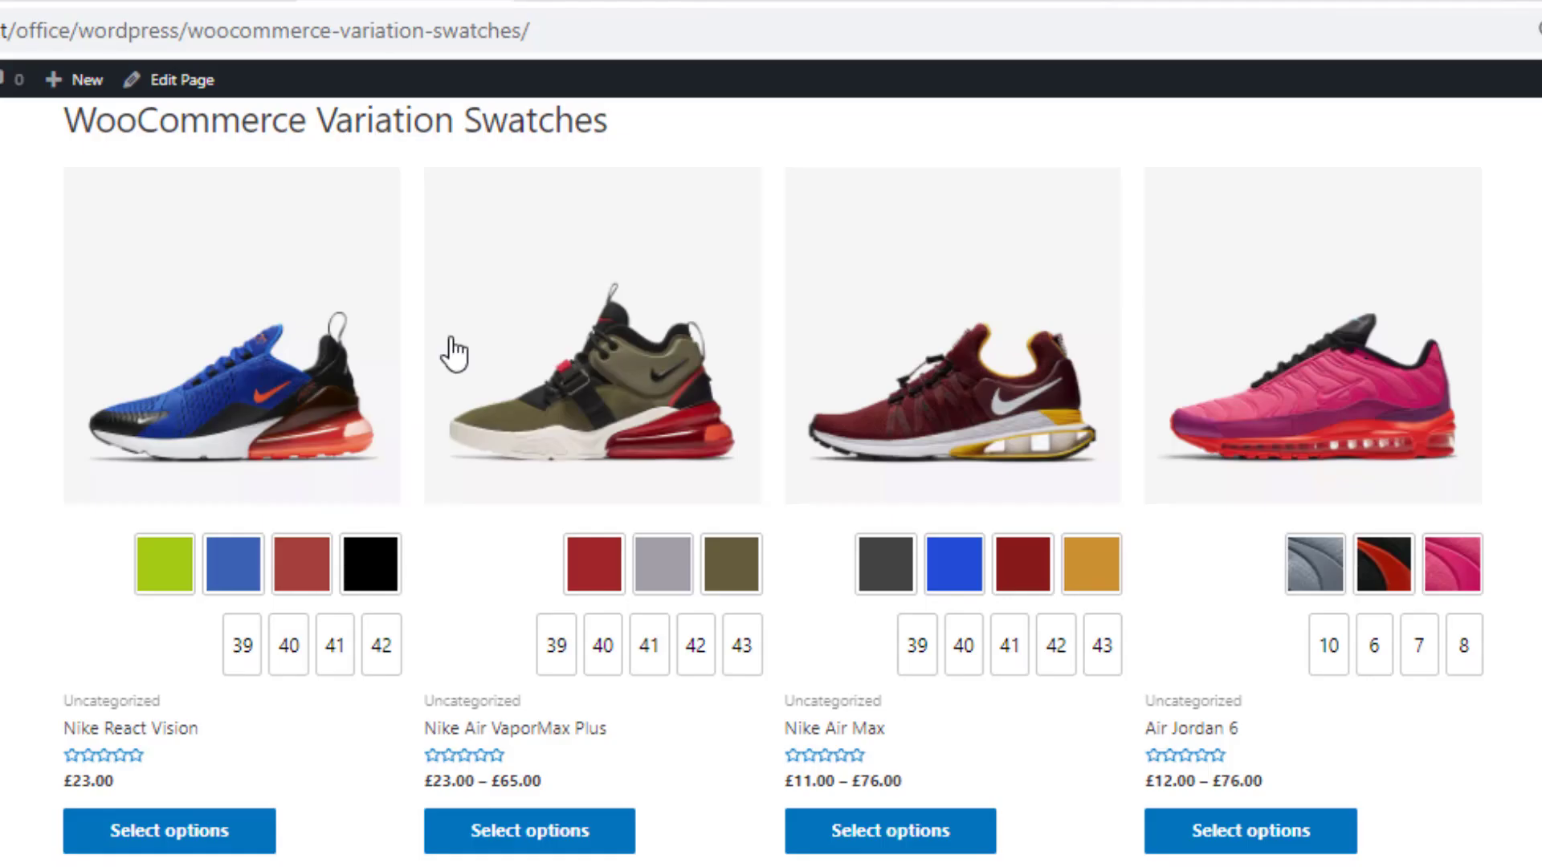
pyautogui.rightClick(319, 841)
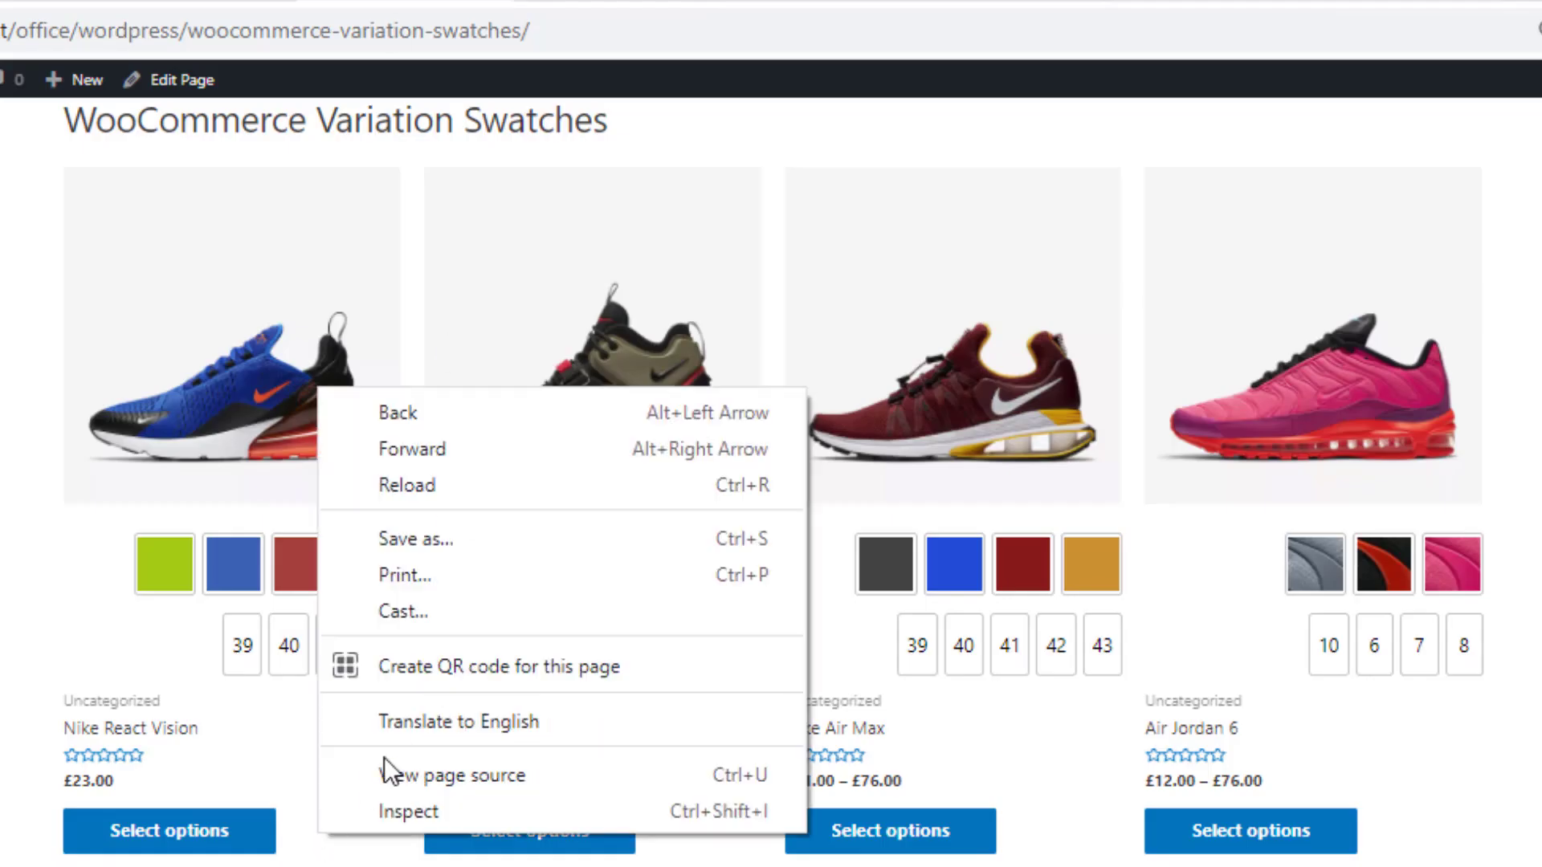
# Reload the shop to show size swatches, then open the Nike React Vision product page.
pyautogui.click(412, 493)
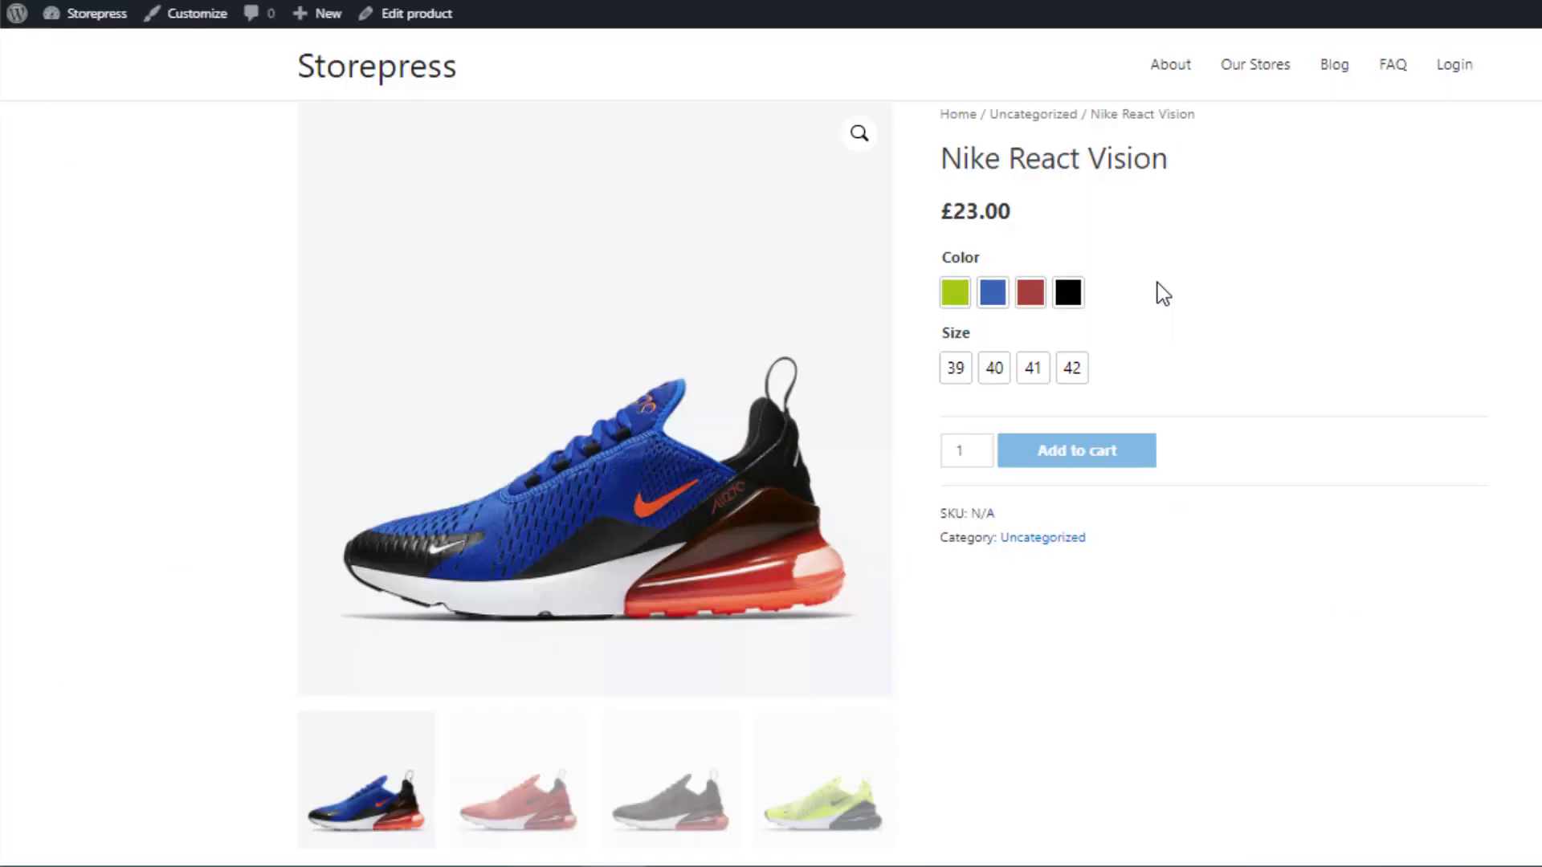
pyautogui.rightClick(1159, 286)
pyautogui.click(1180, 362)
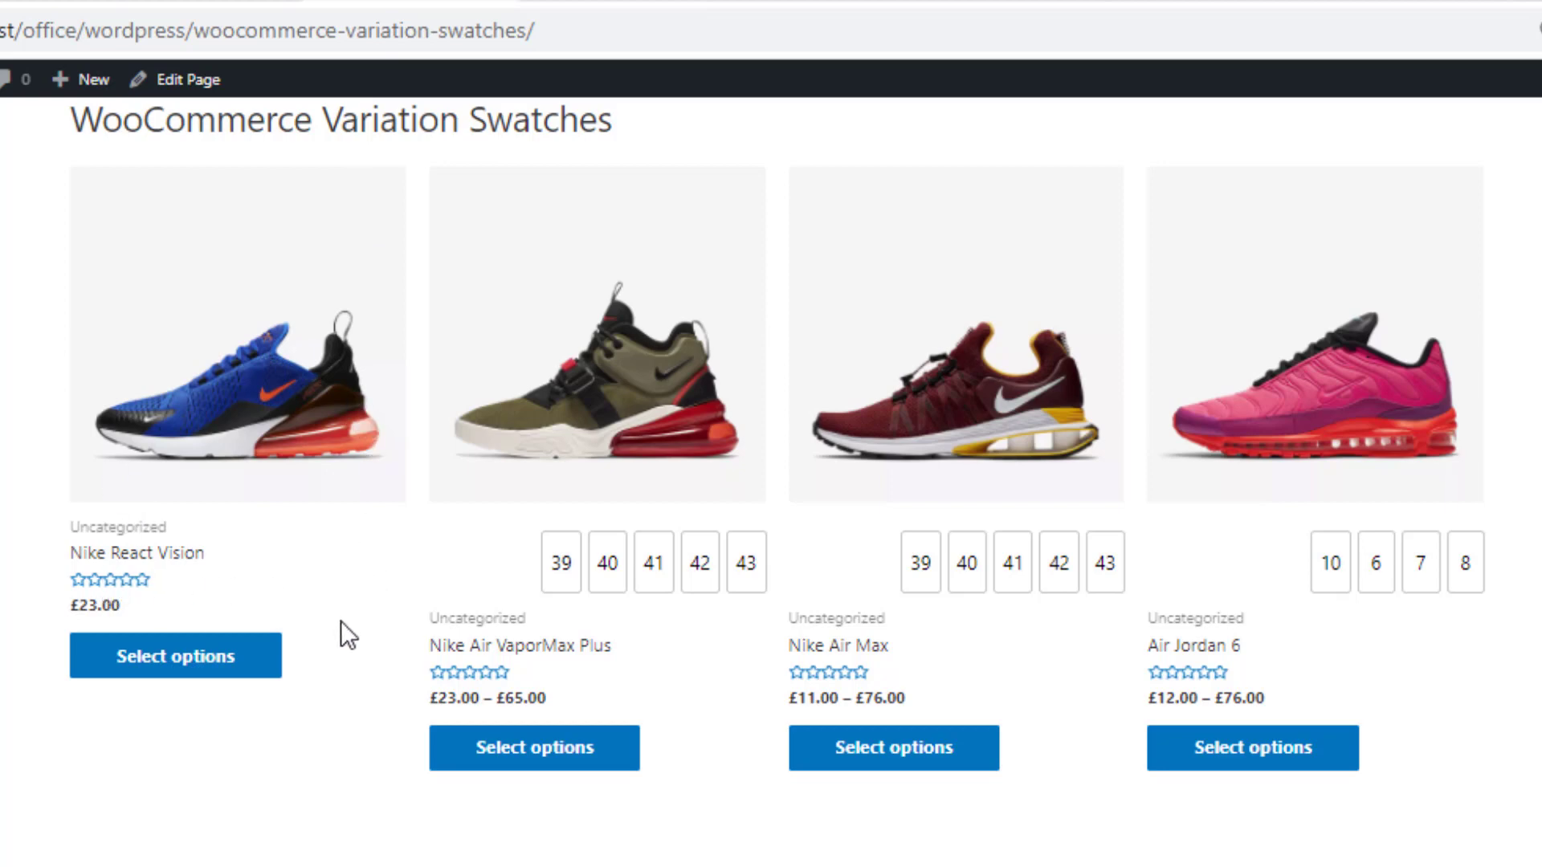
pyautogui.click(261, 447)
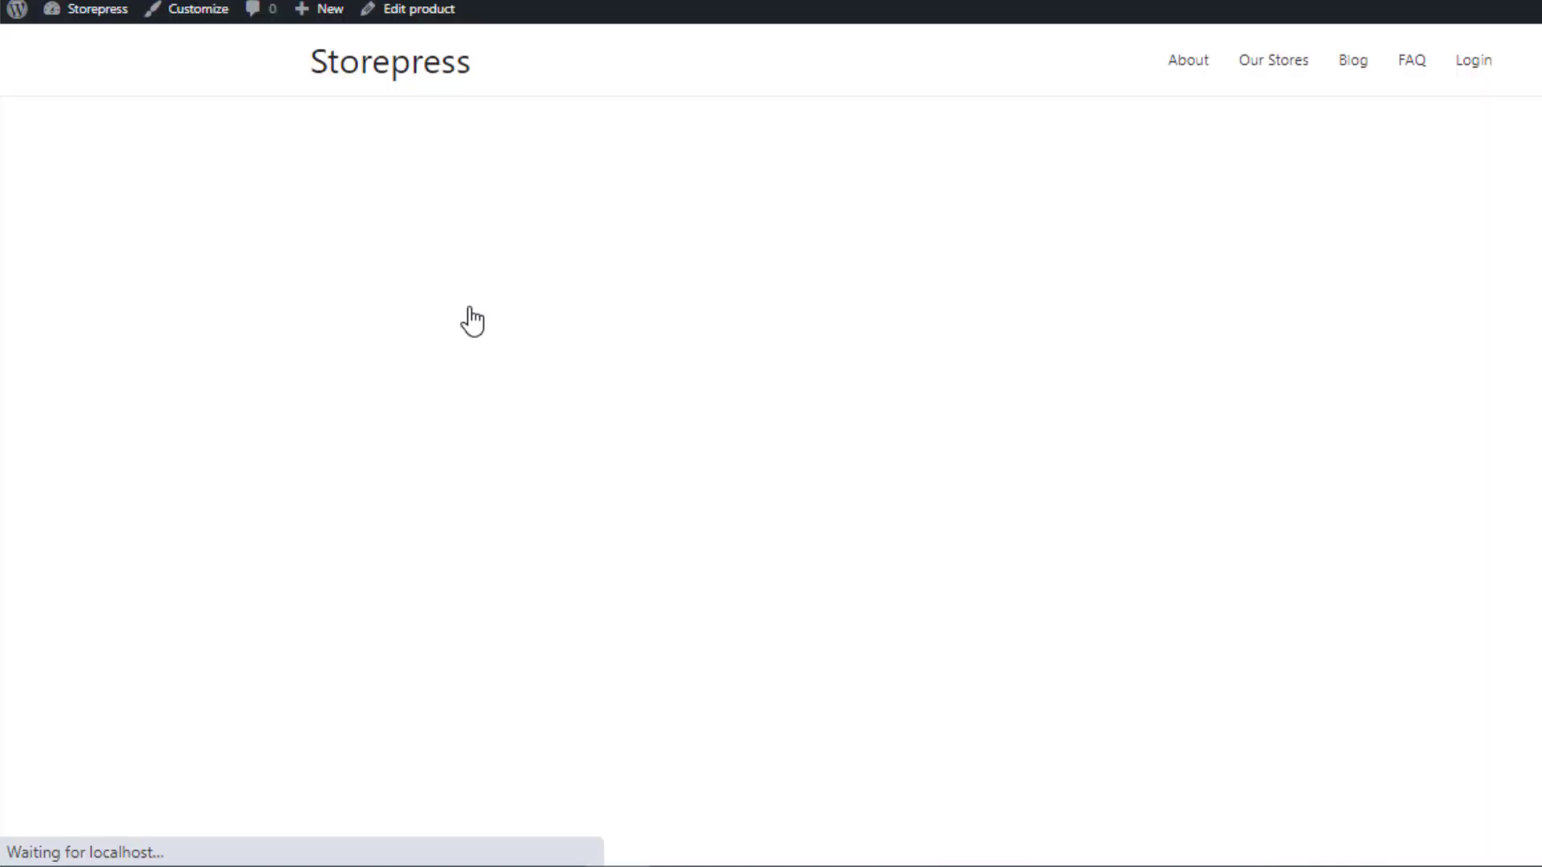
# Edit Nike React Vision and review its Color and Size attributes and Swatches Settings.
pyautogui.click(402, 21)
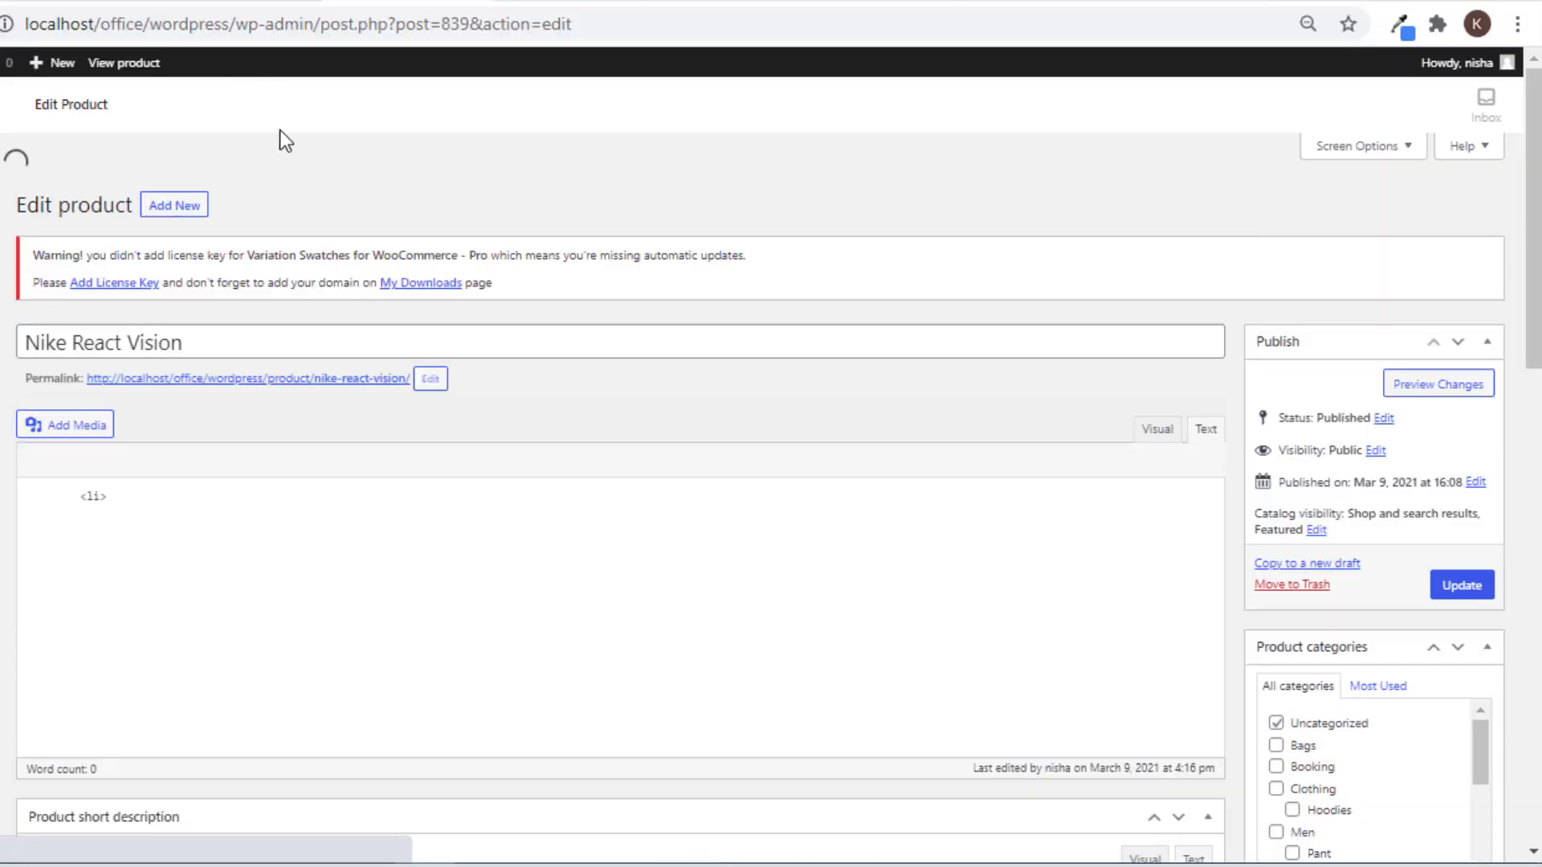
pyautogui.scroll(-10, 365, 526)
pyautogui.click(91, 550)
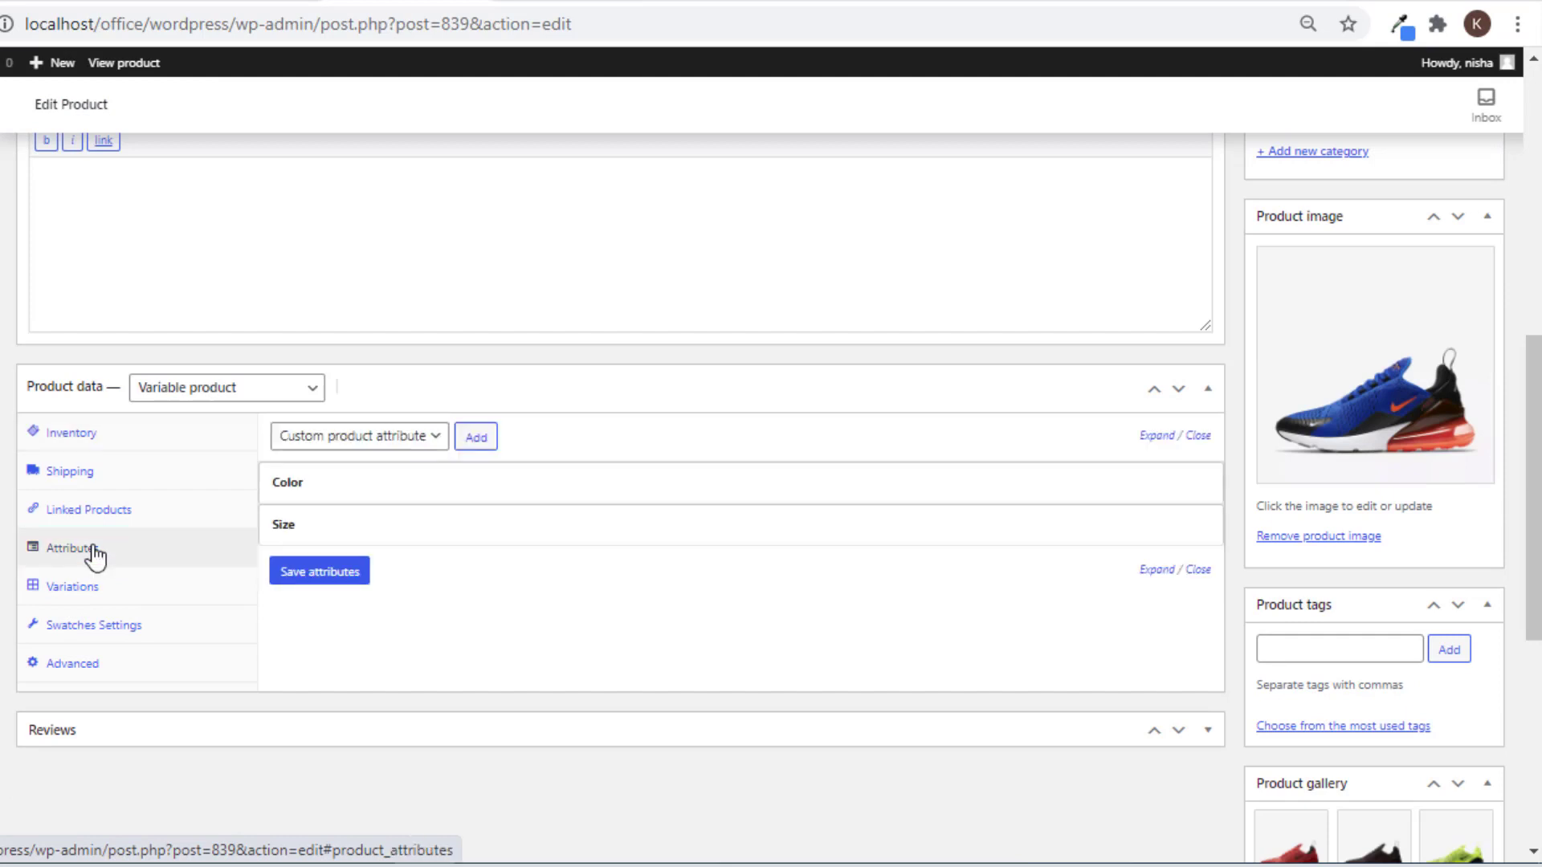
pyautogui.click(1155, 436)
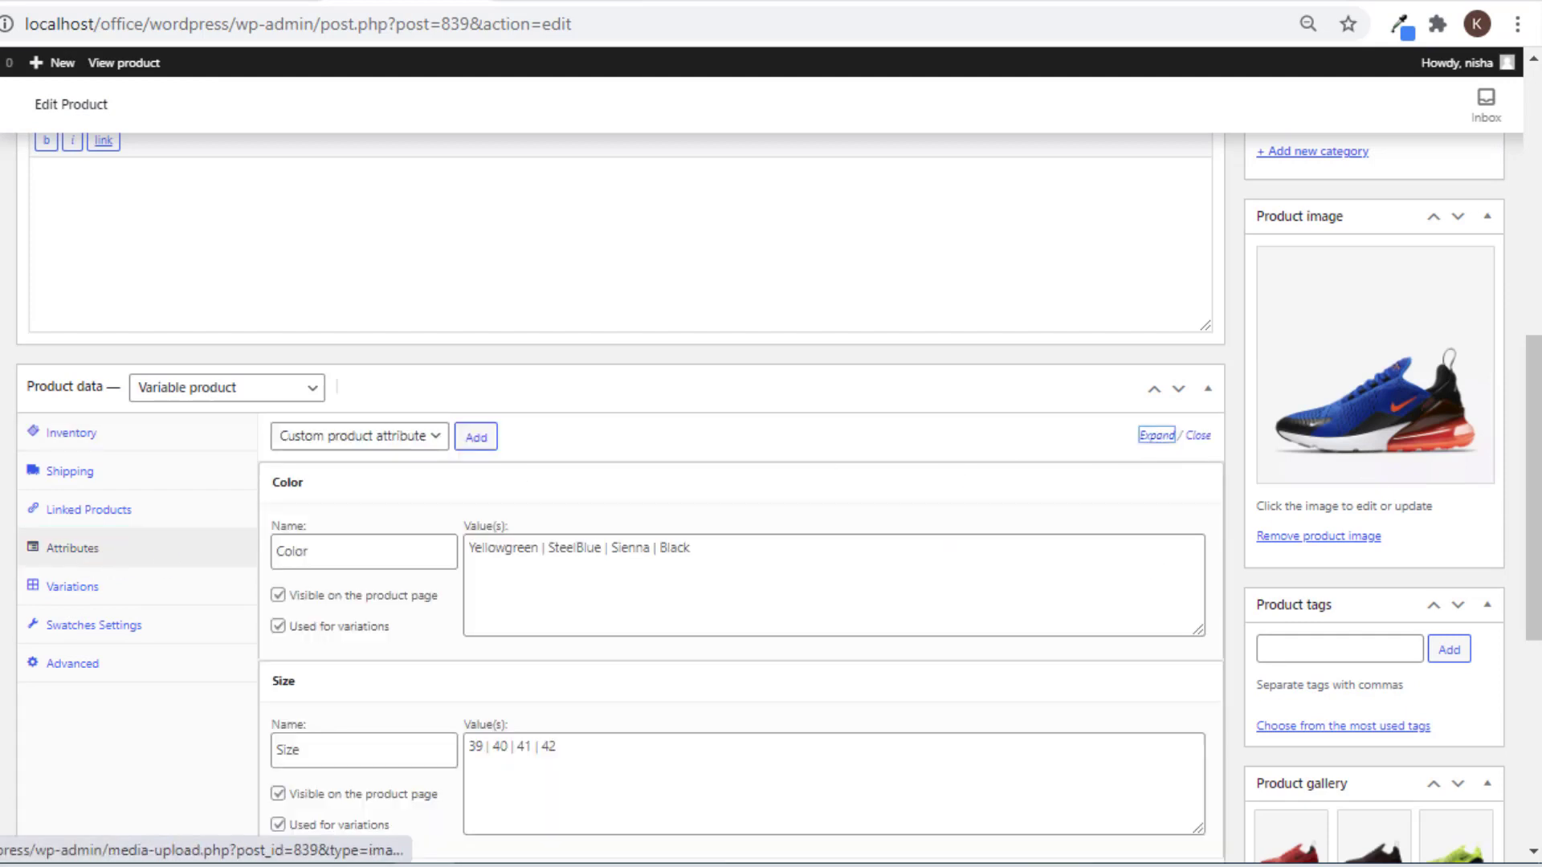
pyautogui.scroll(-4, 1155, 447)
pyautogui.scroll(1, 450, 337)
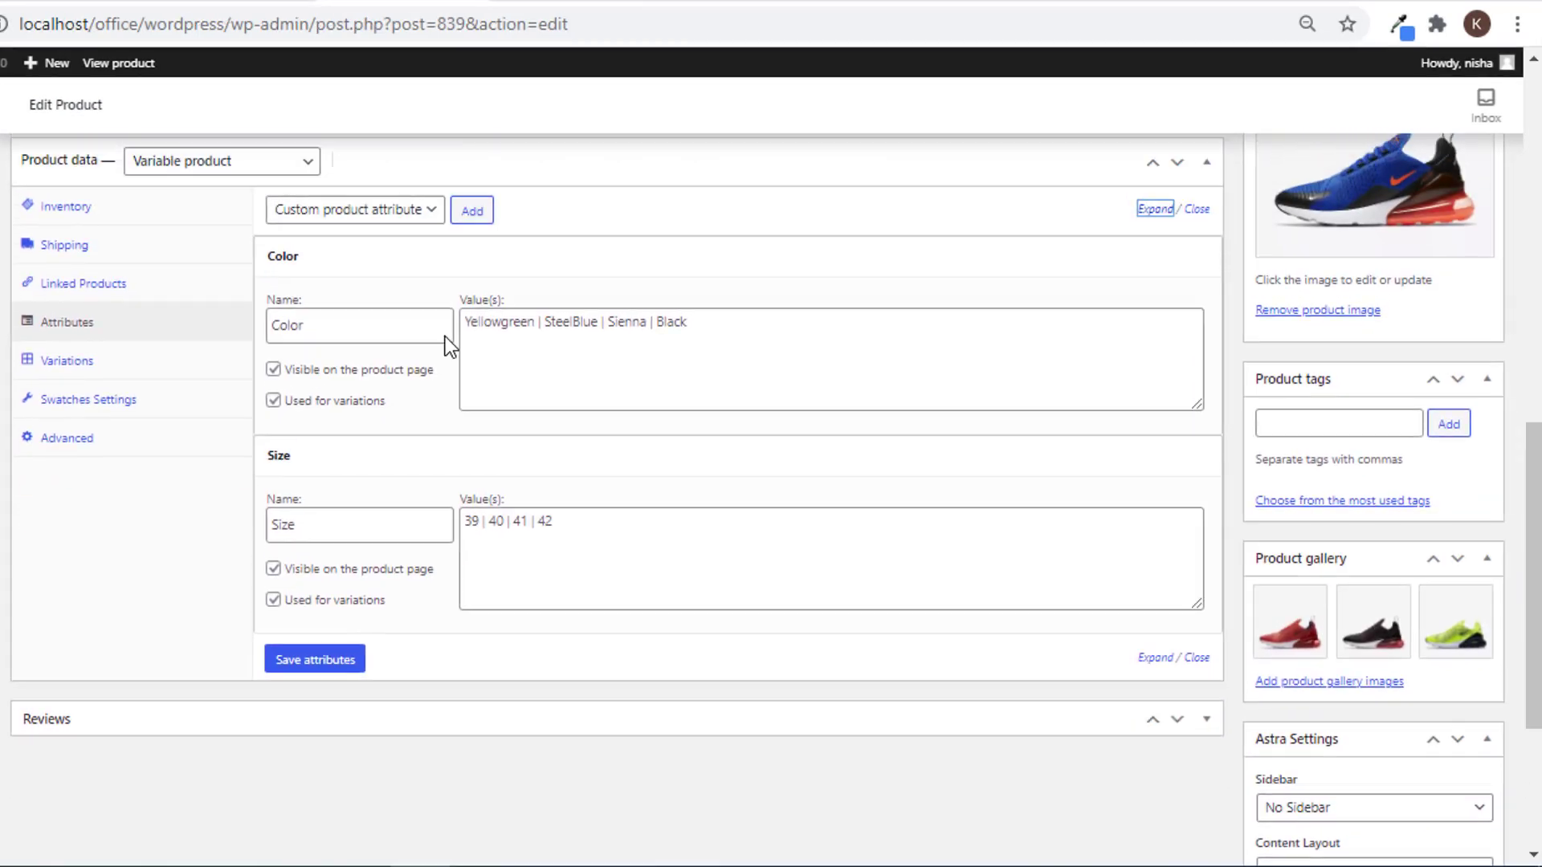
pyautogui.click(129, 400)
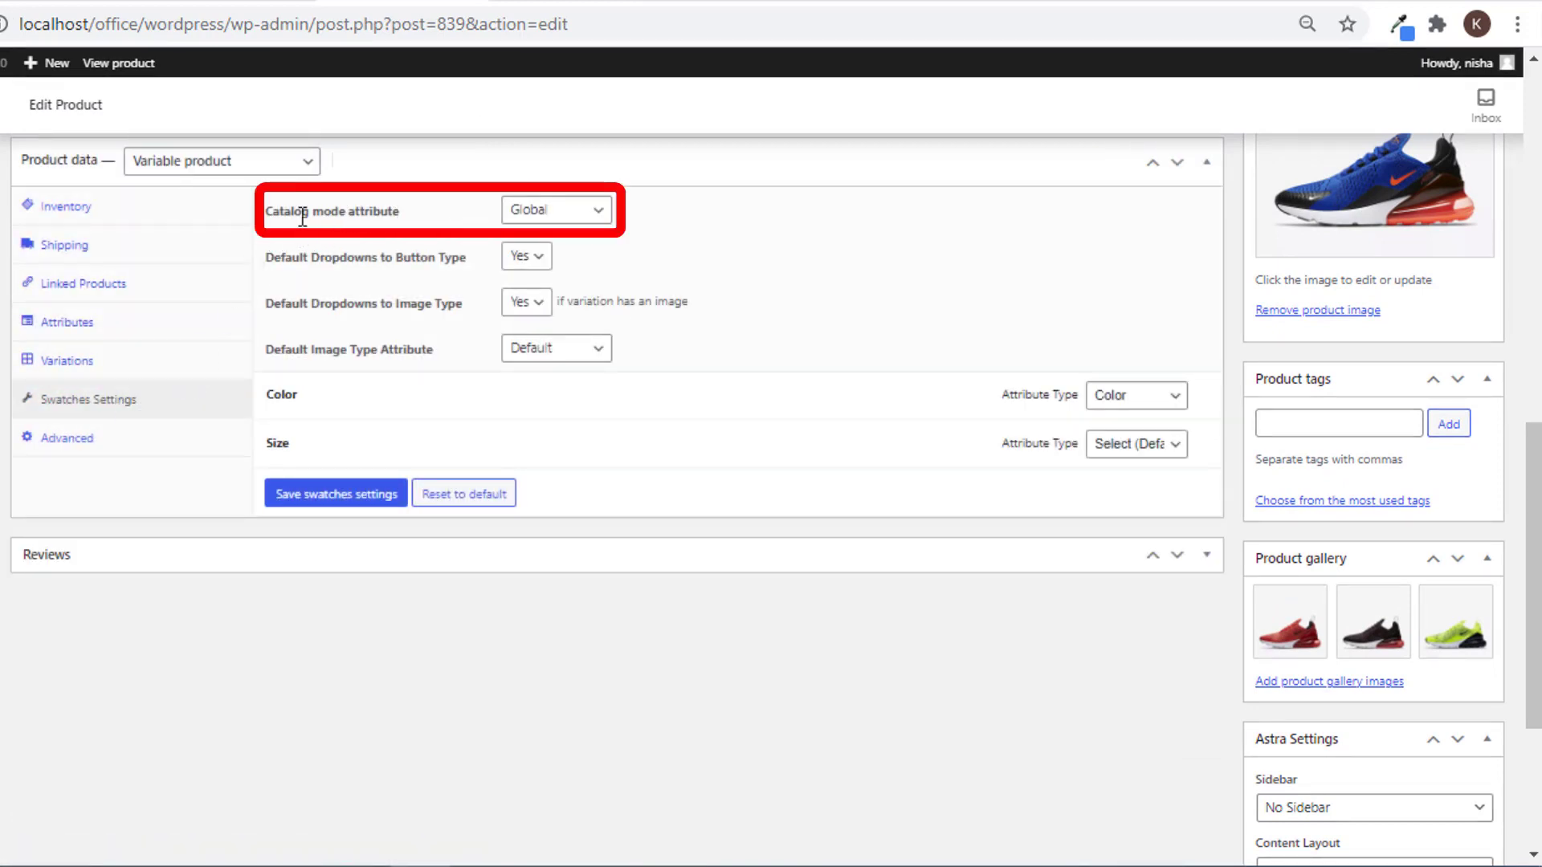
# Set the product's catalog mode attribute to Size( Size ), save swatch settings, and reload the shop.
pyautogui.click(585, 219)
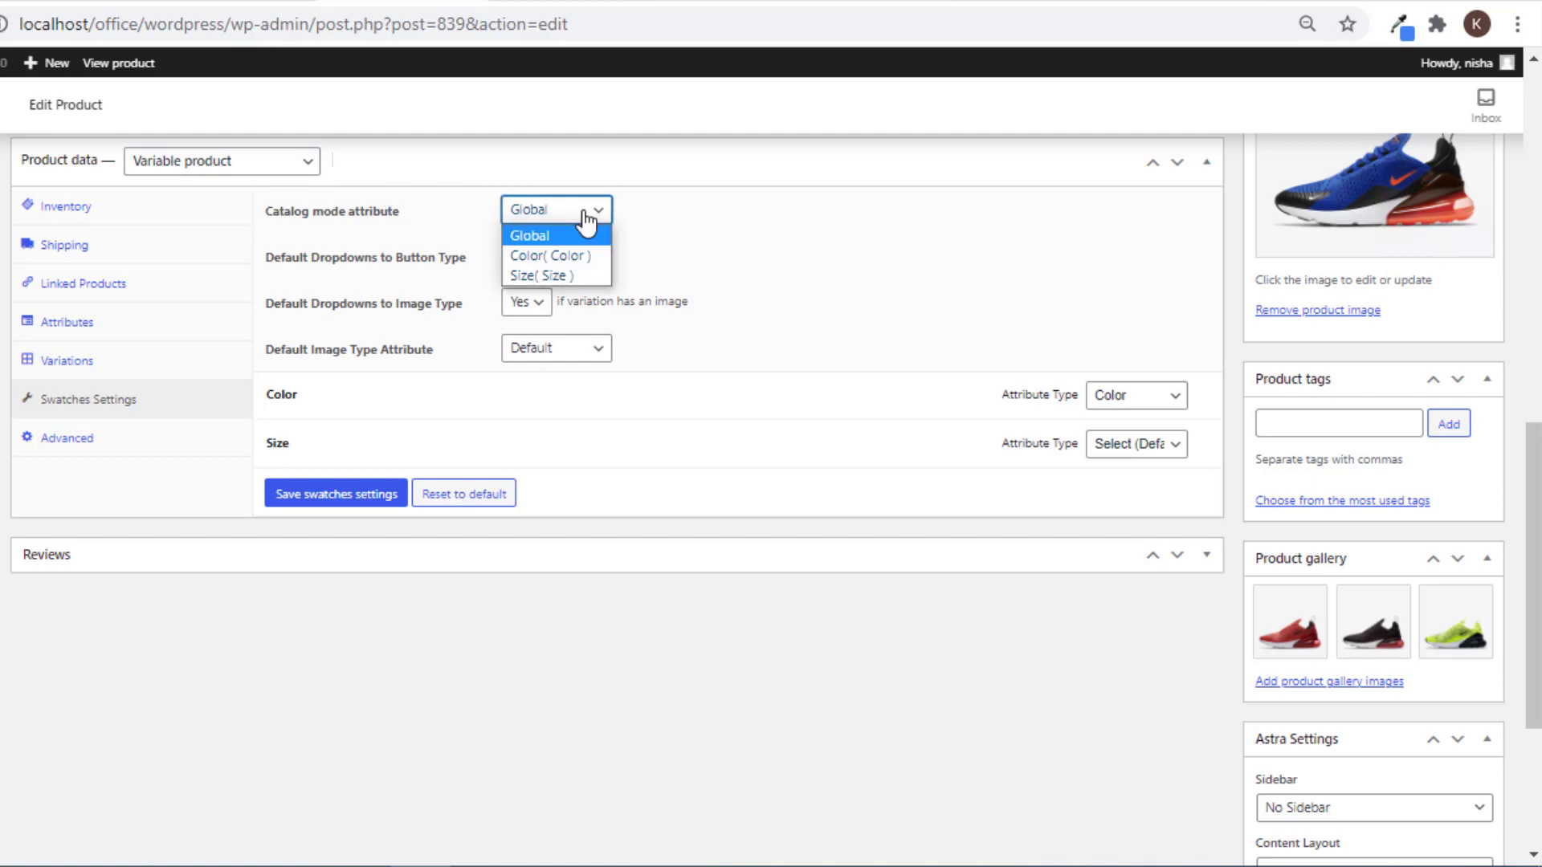
pyautogui.click(485, 243)
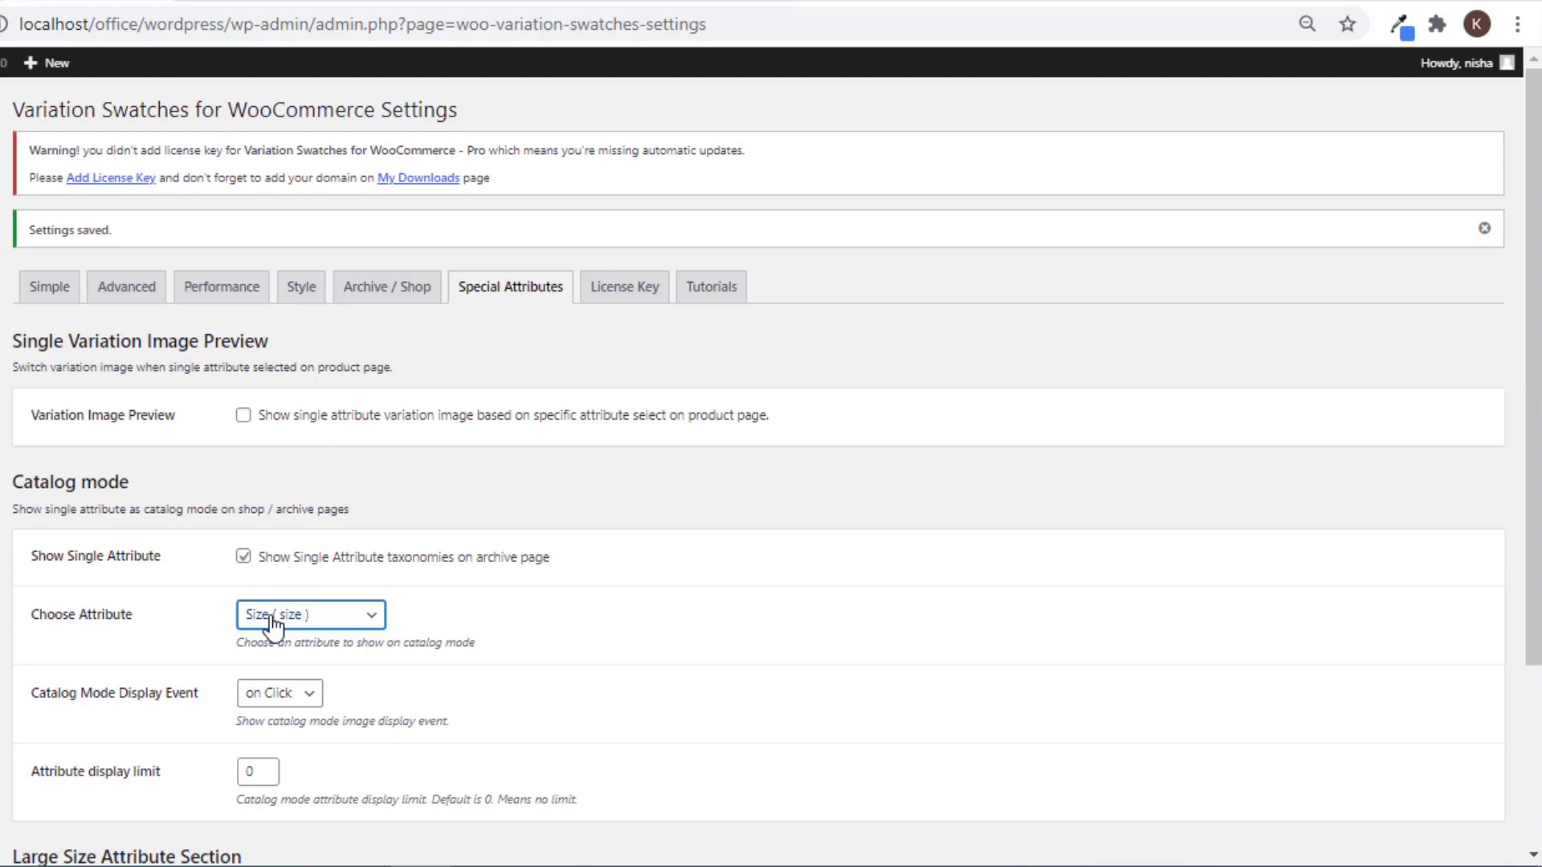
pyautogui.click(379, 618)
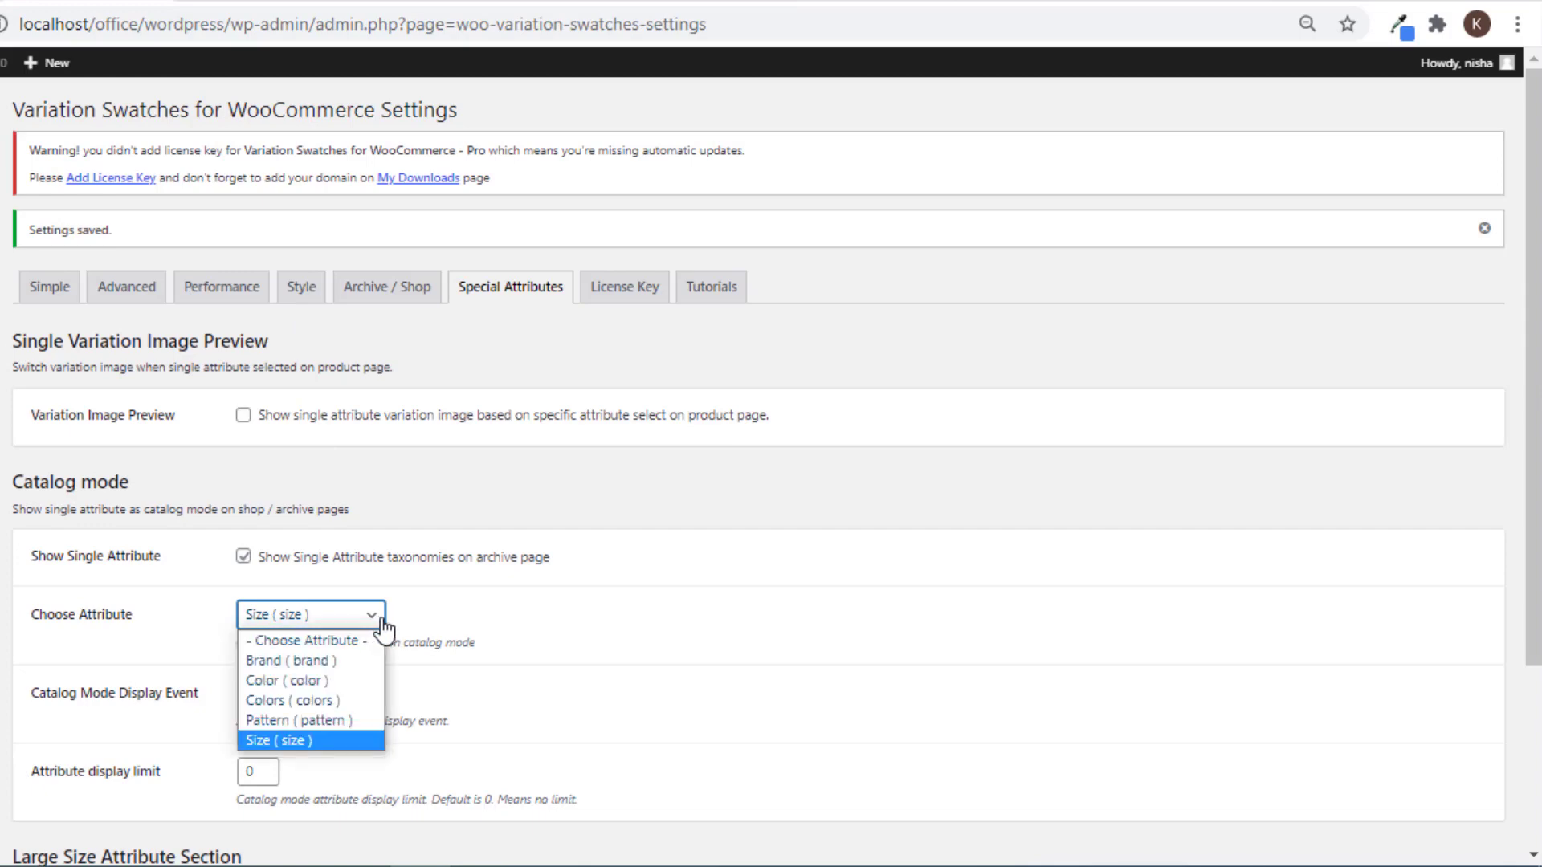
pyautogui.click(482, 631)
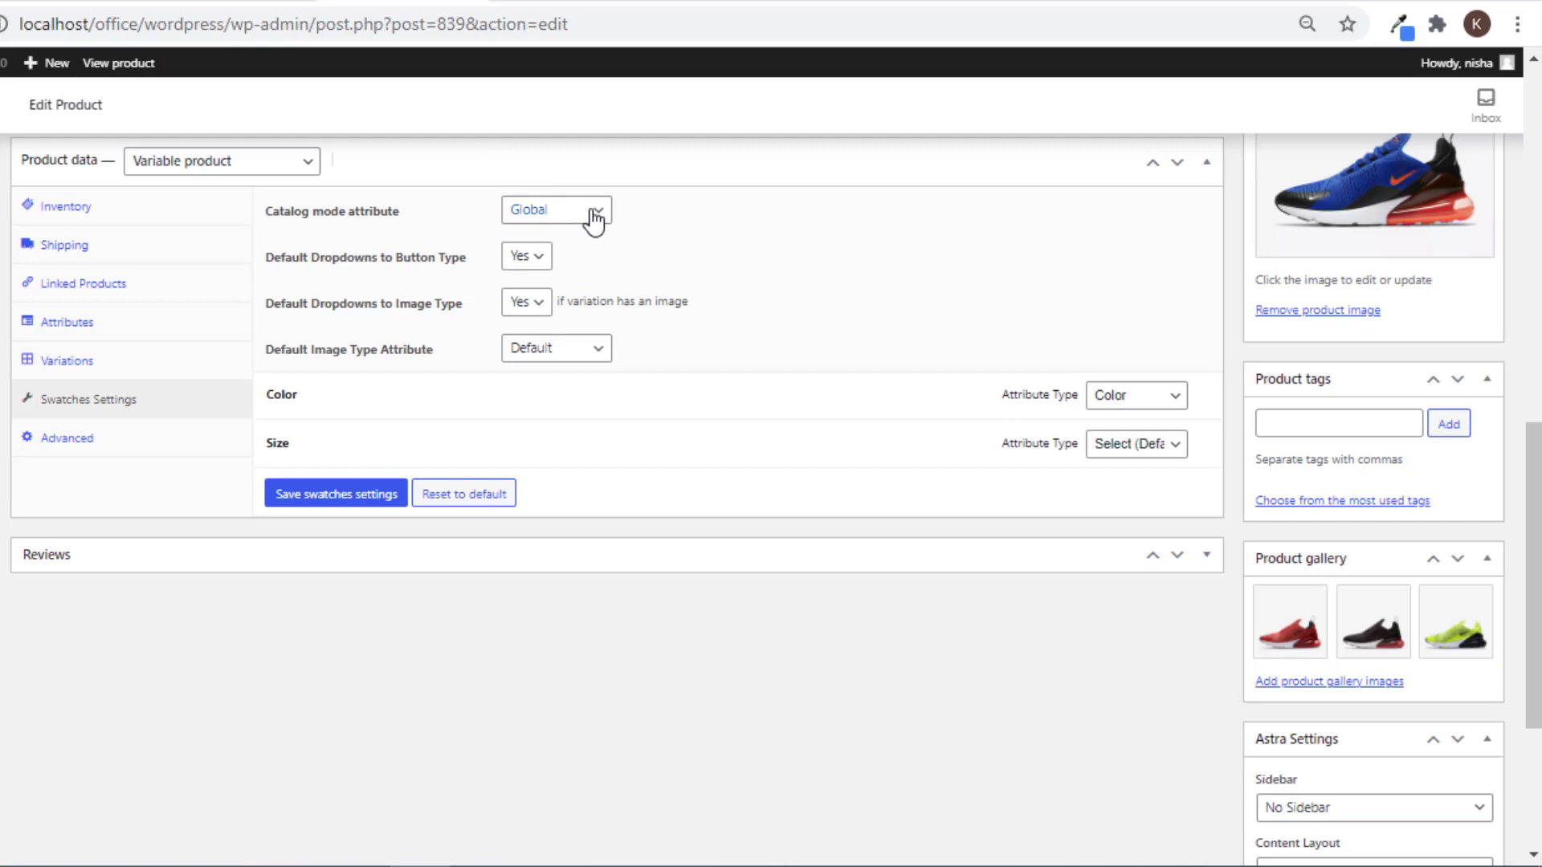
pyautogui.click(595, 217)
pyautogui.click(578, 269)
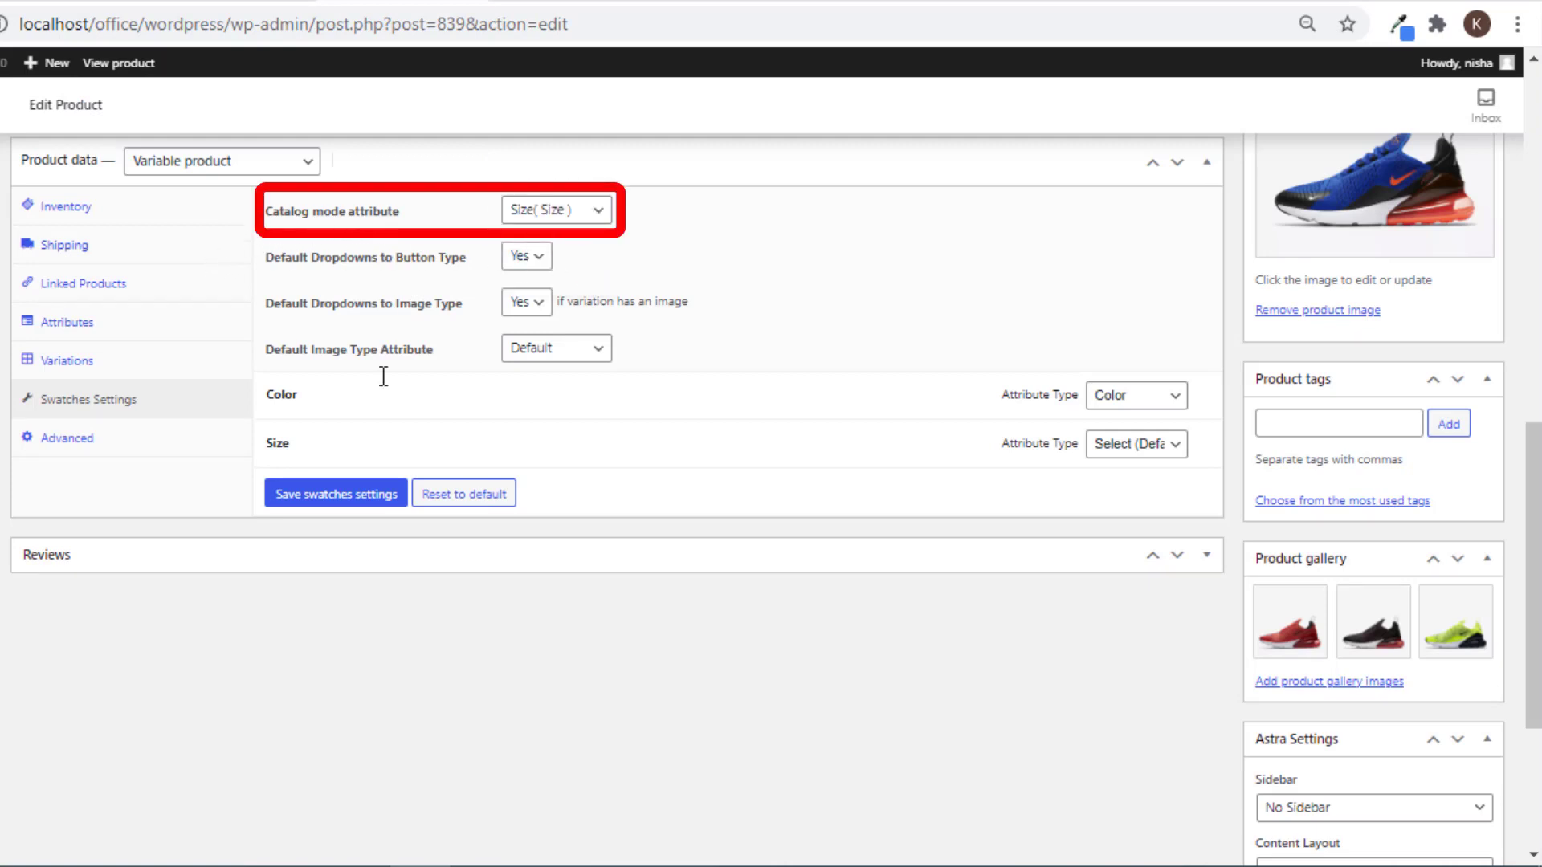
pyautogui.click(359, 495)
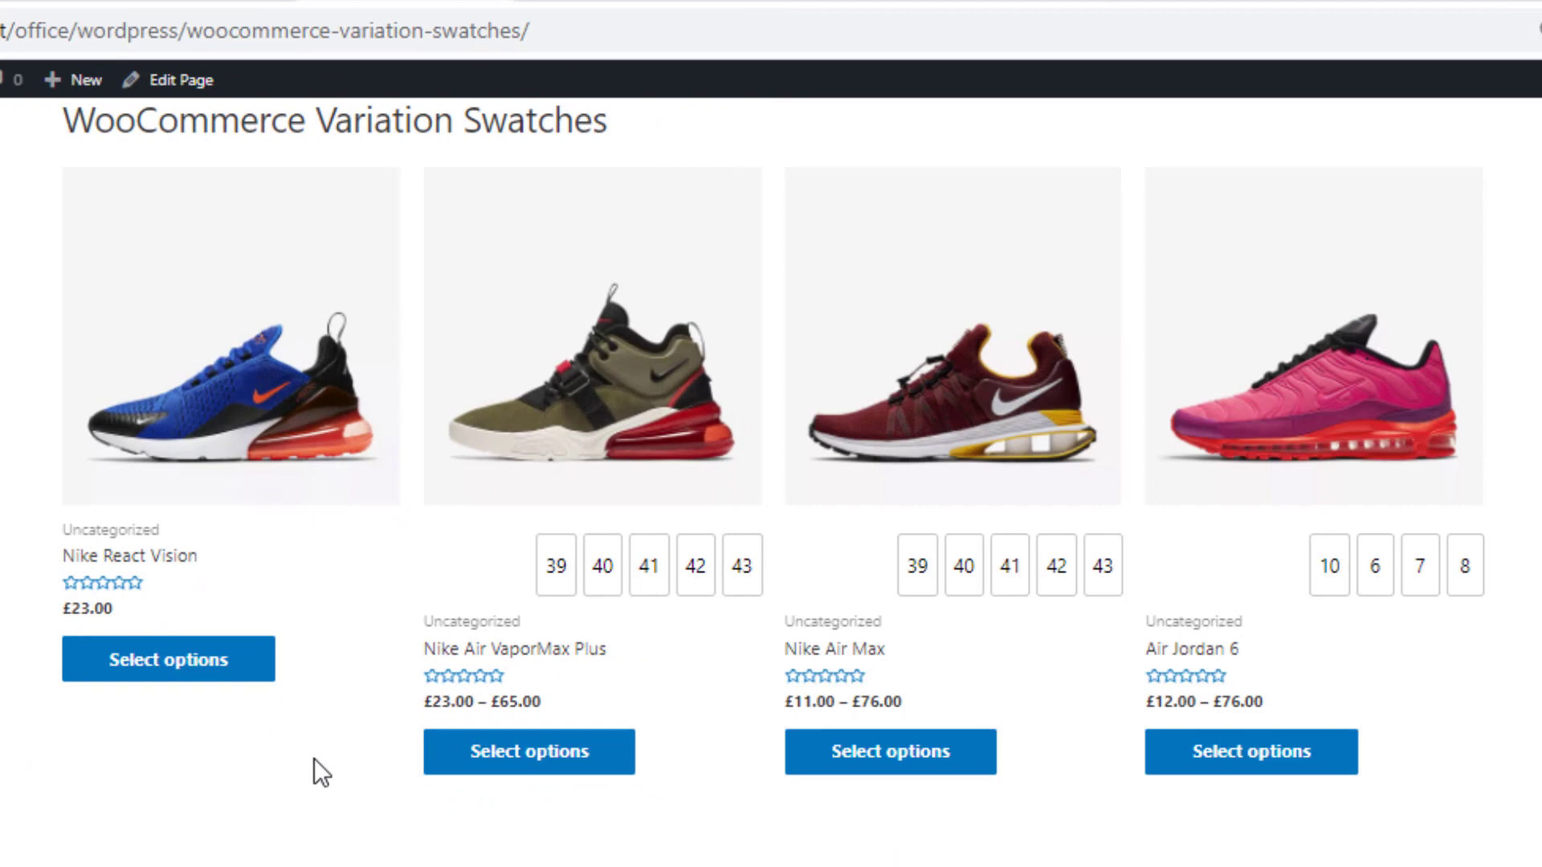
pyautogui.rightClick(315, 758)
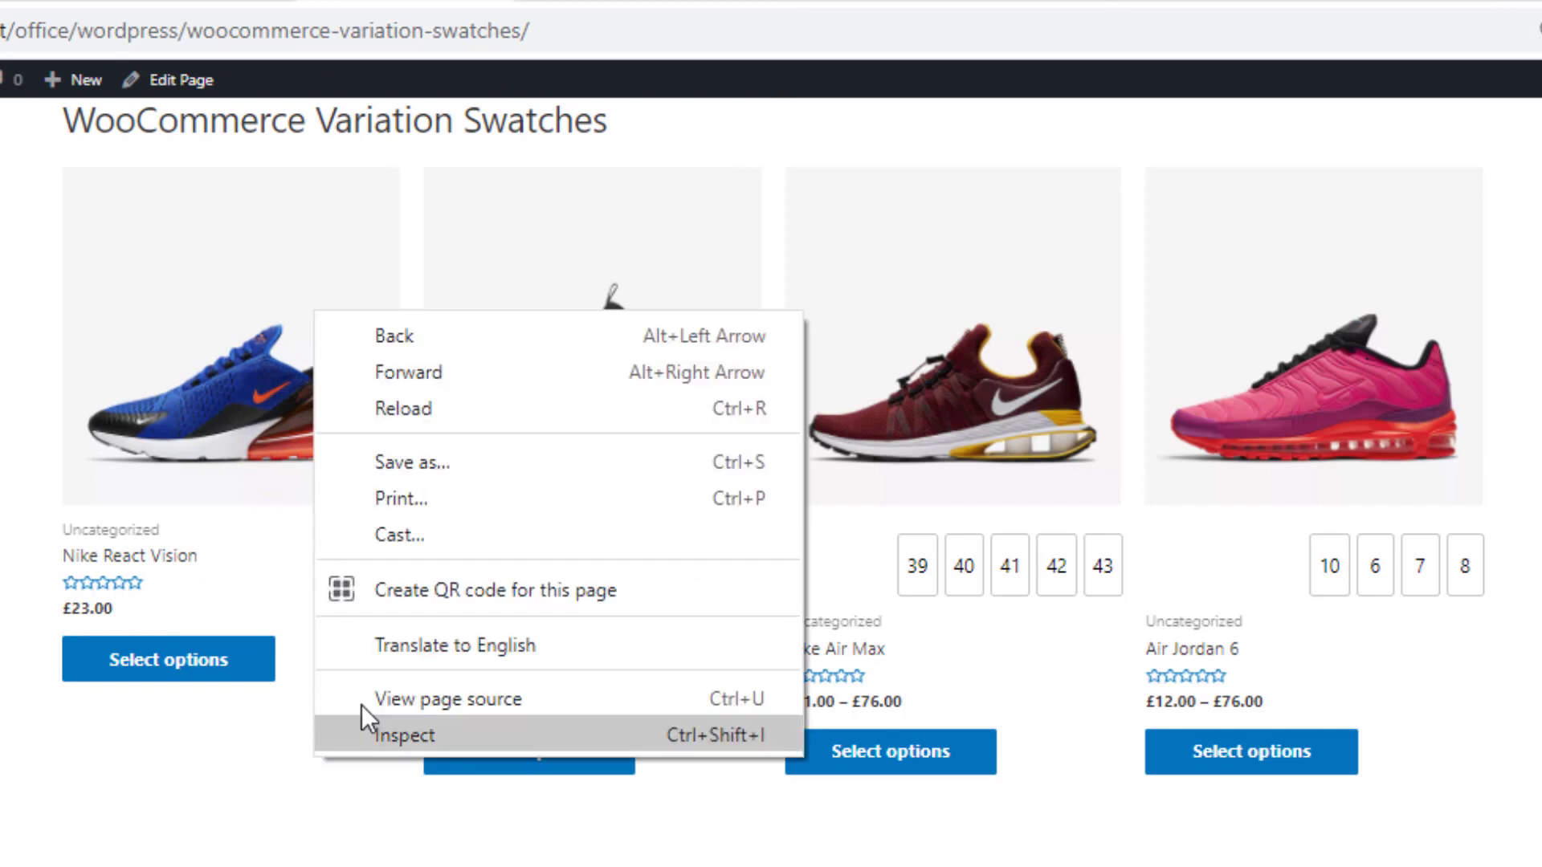
pyautogui.click(464, 395)
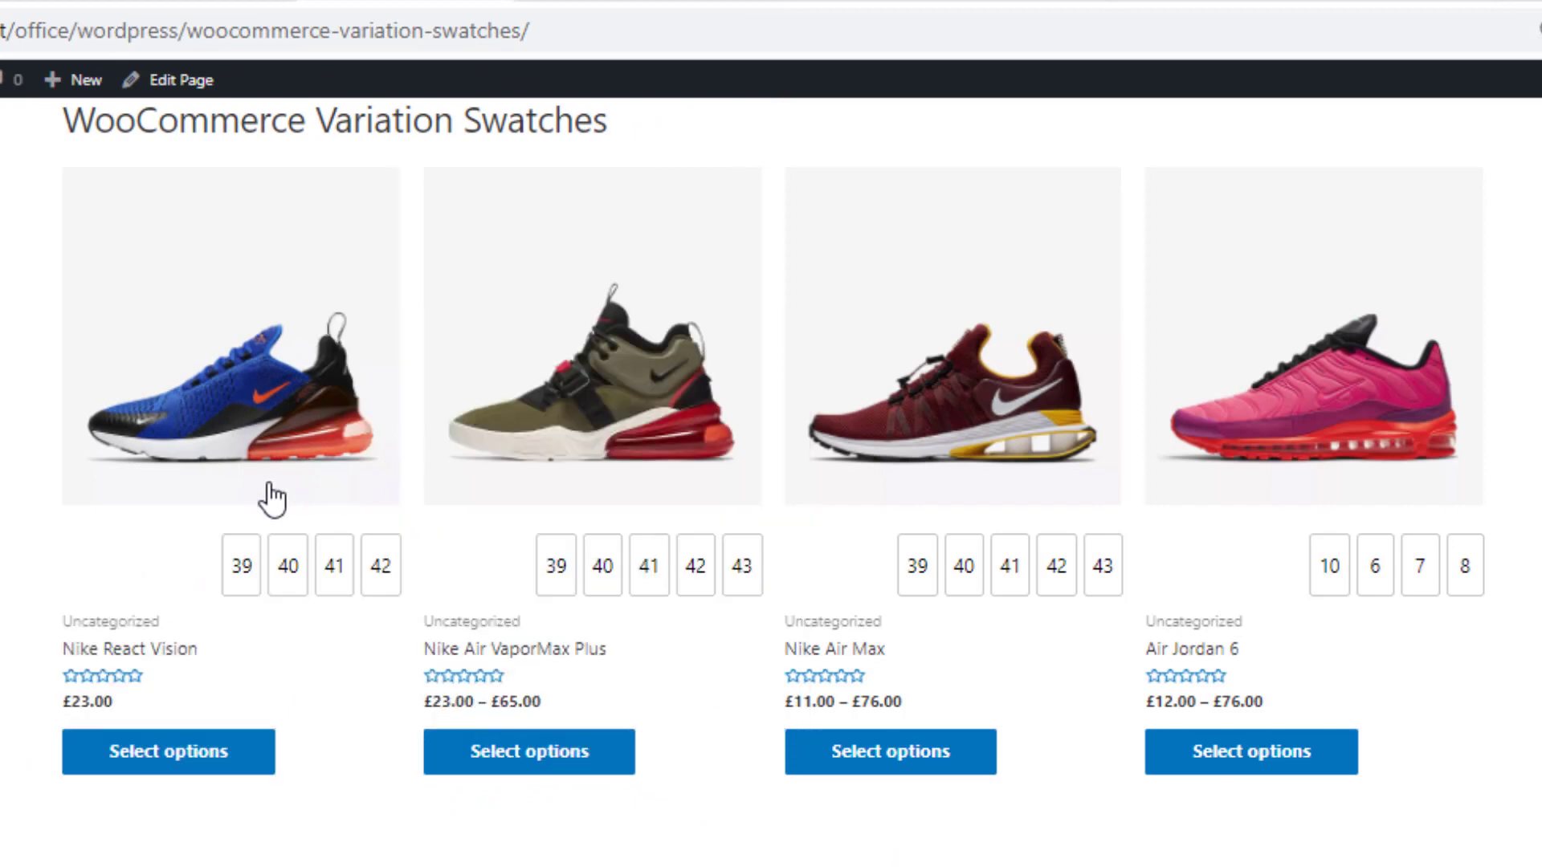
# Try sizes 39 and 41, then switch the catalog mode attribute to Color and reload the shop.
pyautogui.click(241, 578)
pyautogui.click(351, 594)
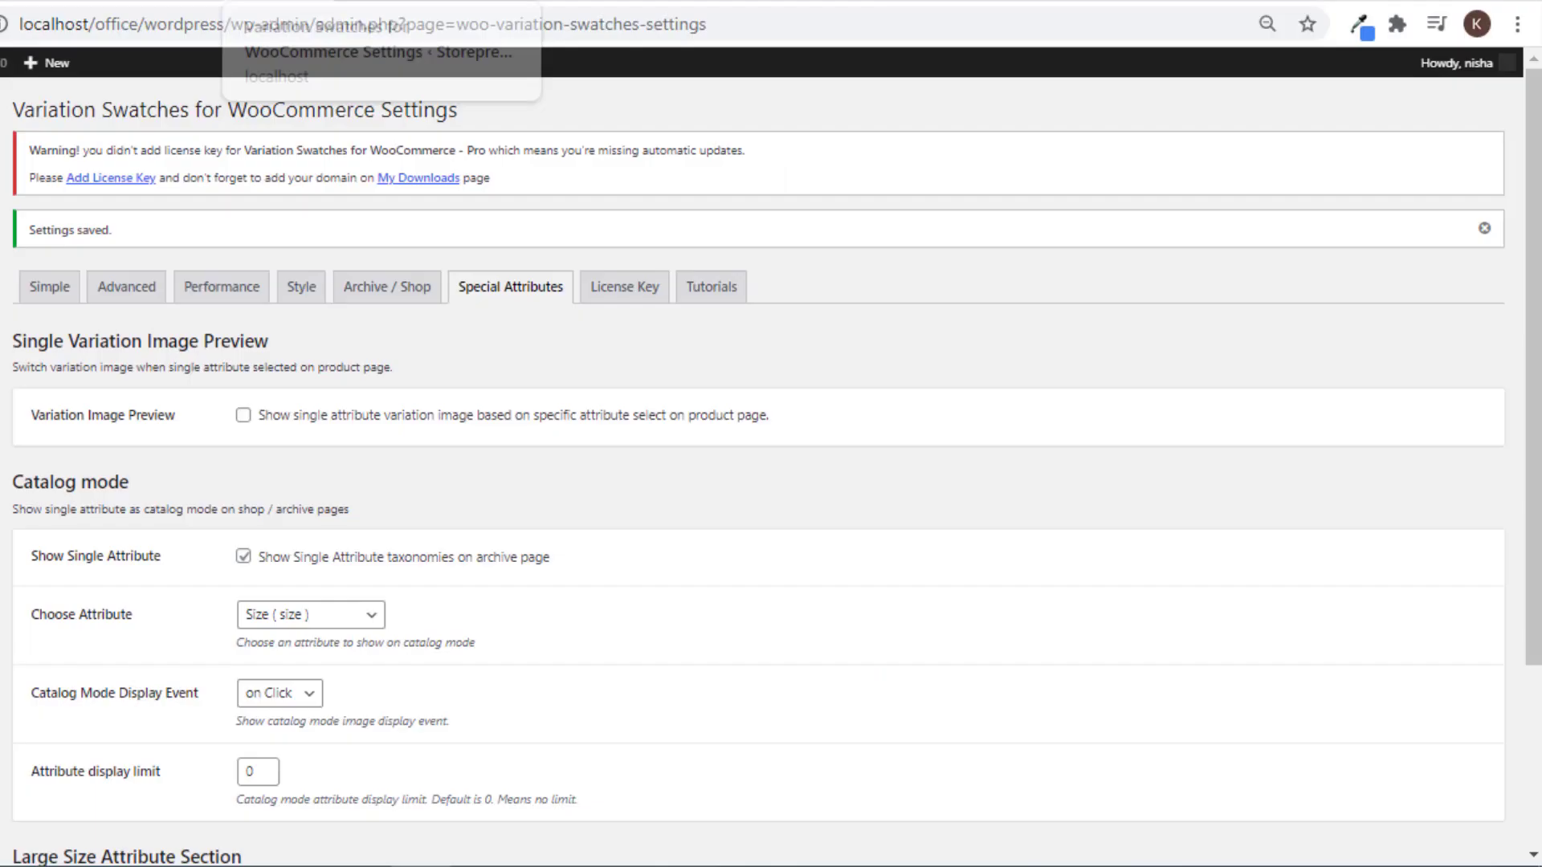
pyautogui.click(353, 615)
pyautogui.click(345, 680)
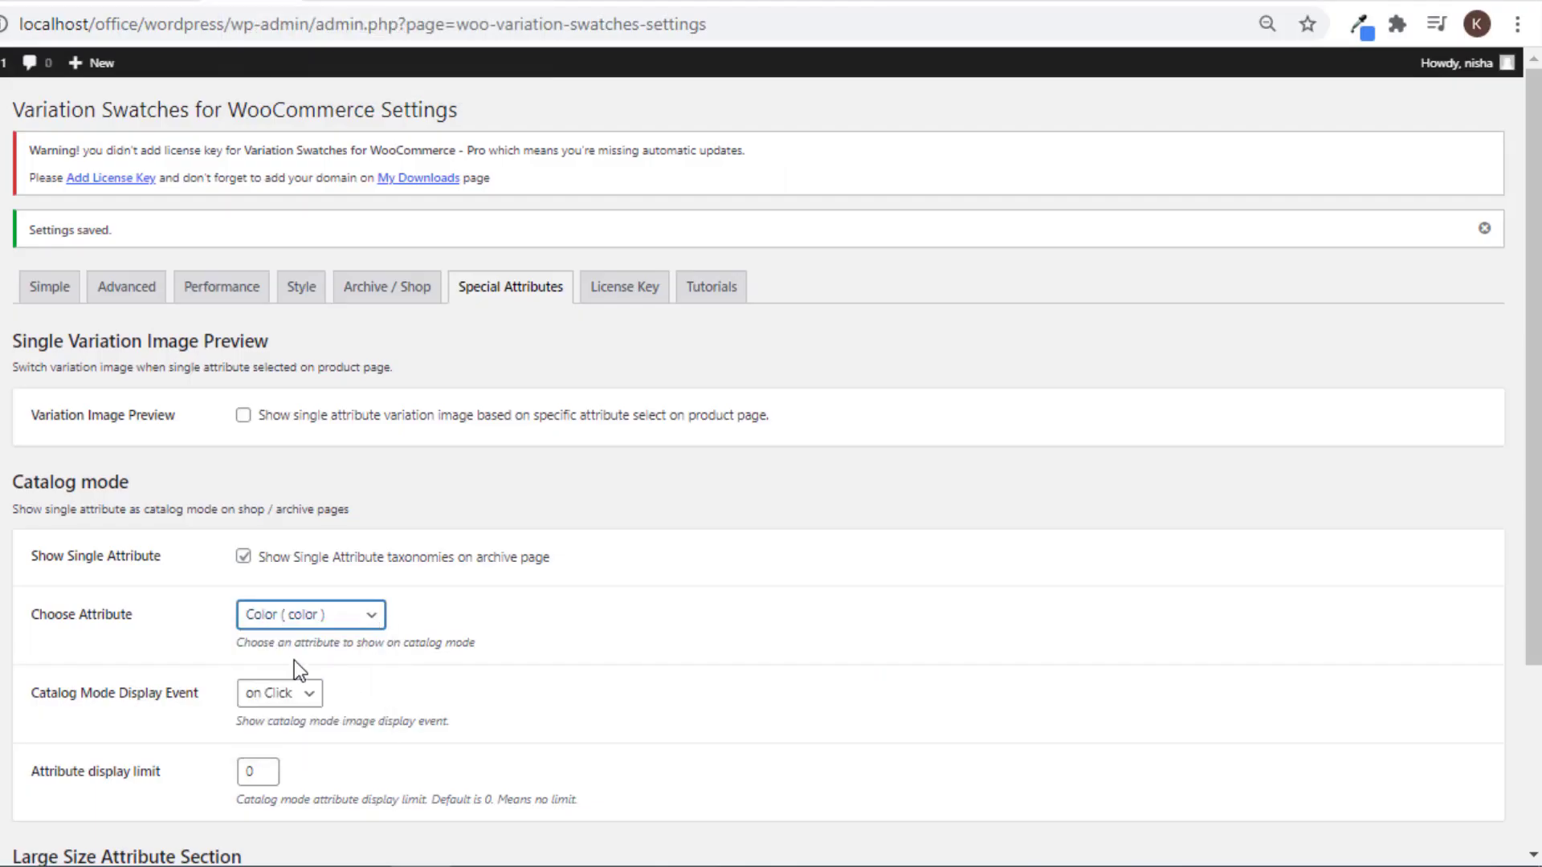
pyautogui.scroll(-3, 208, 651)
pyautogui.rightClick(316, 806)
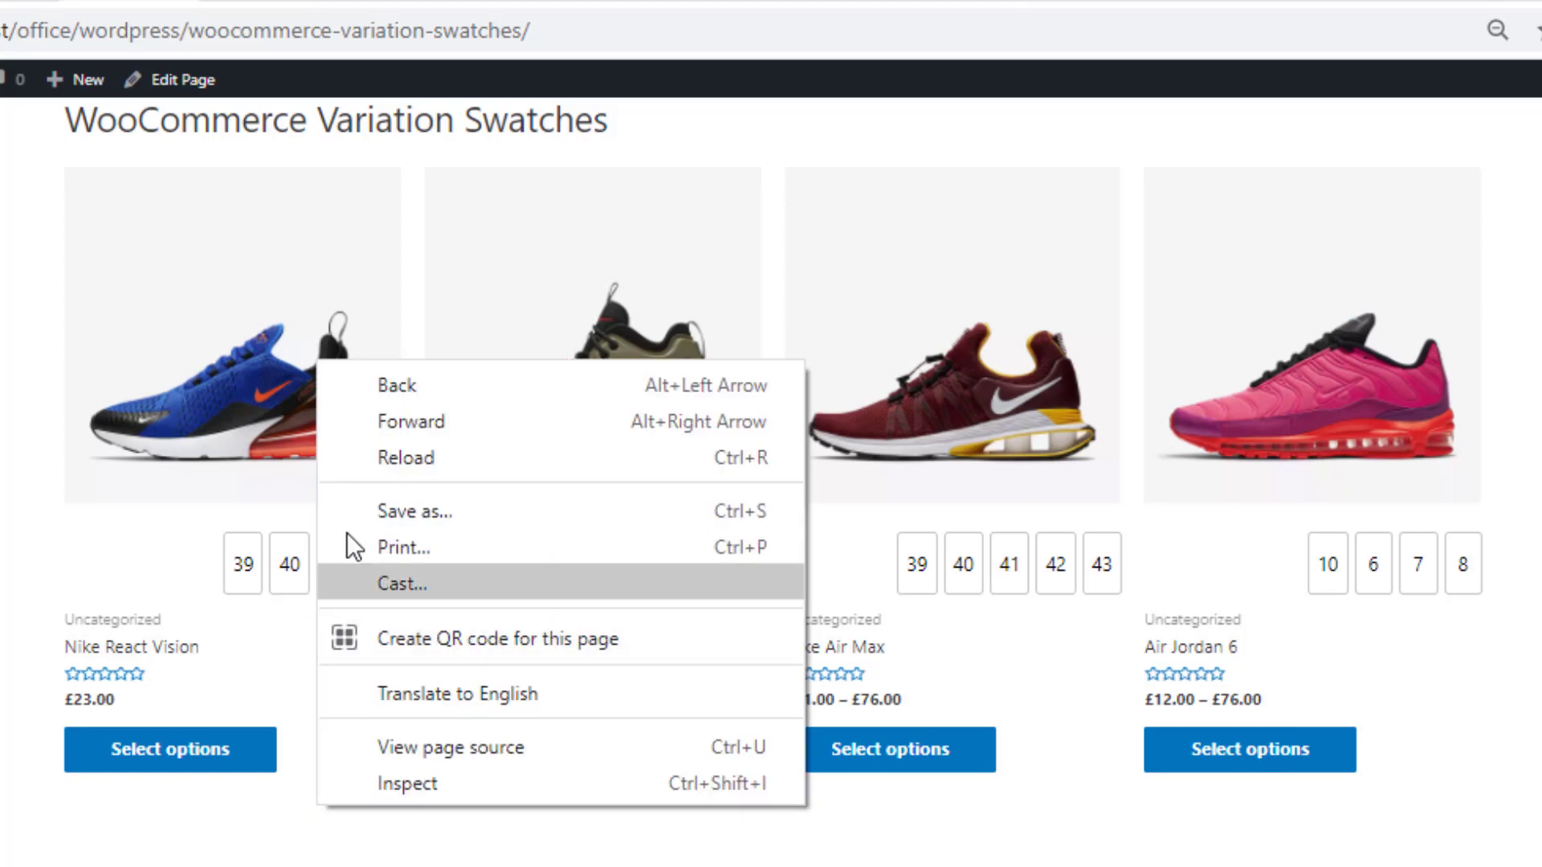
pyautogui.click(393, 454)
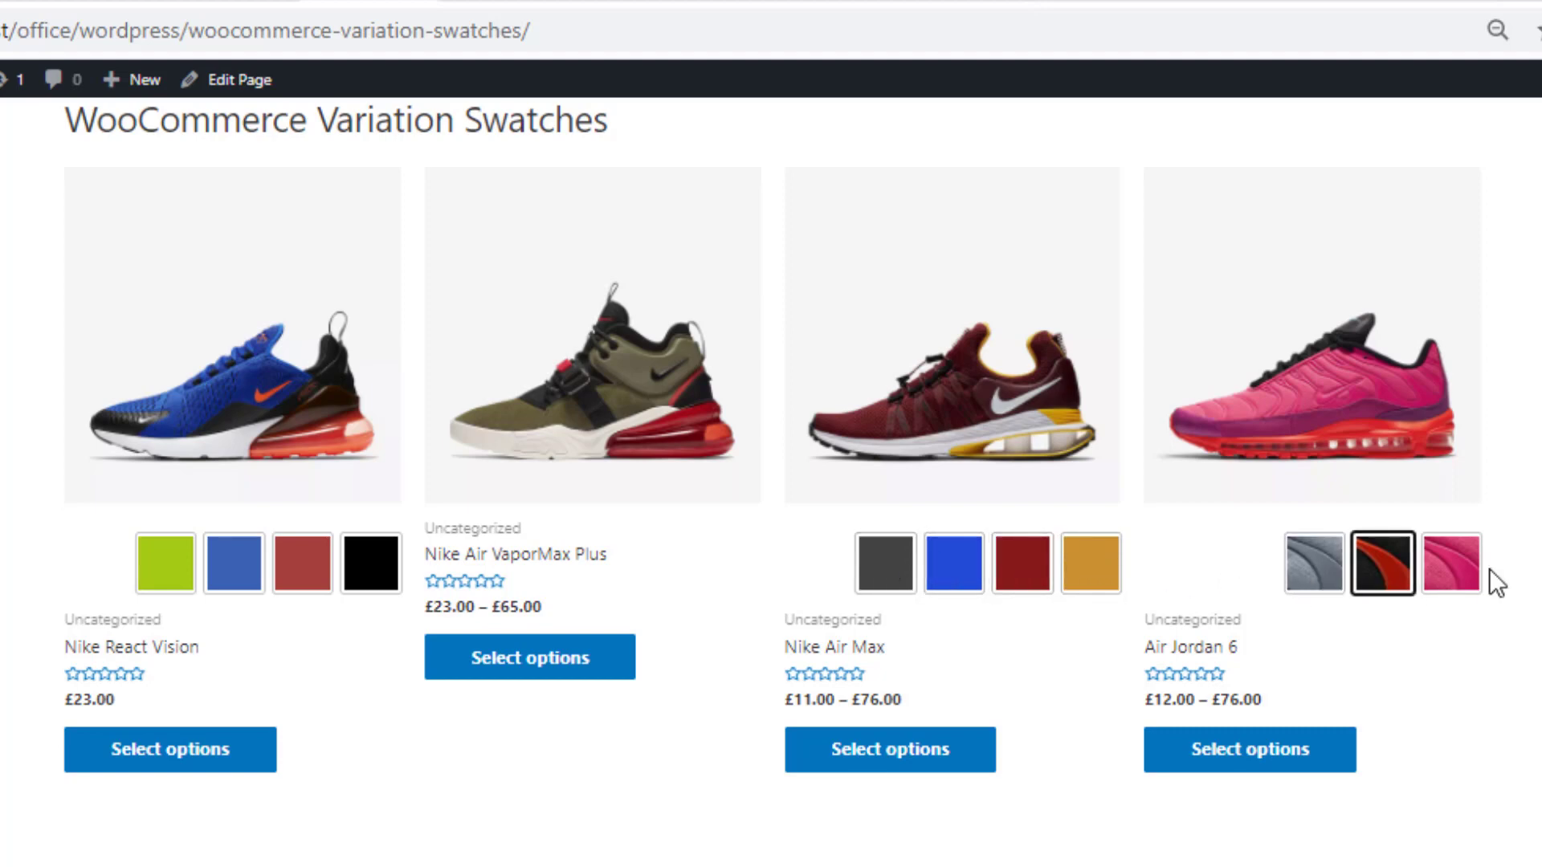
# Open the Nike React Vision product page from its image and select green.
pyautogui.rightClick(266, 440)
pyautogui.click(410, 461)
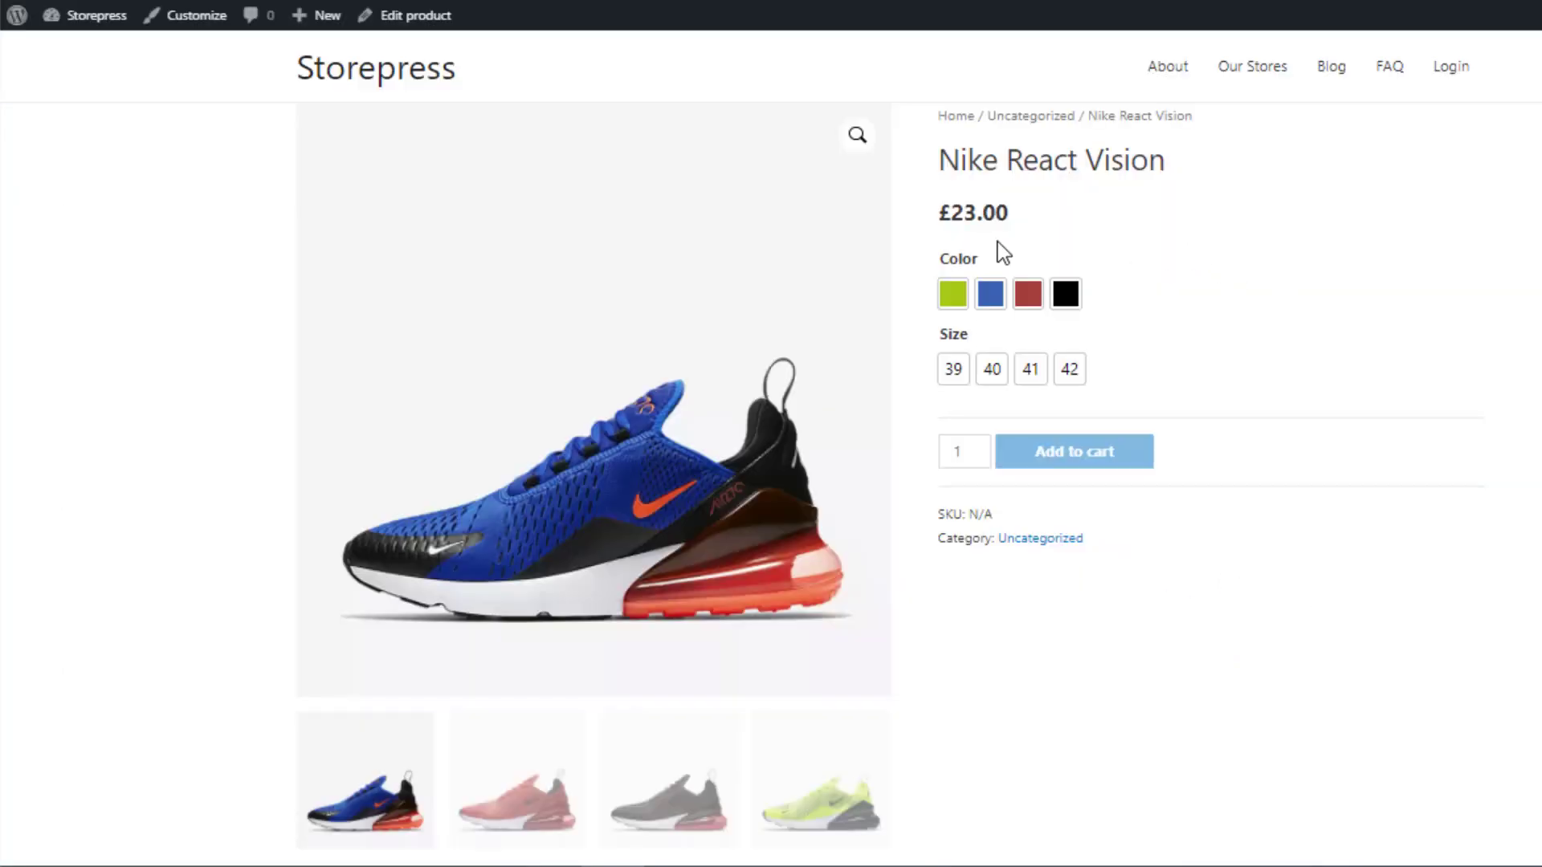
pyautogui.click(953, 294)
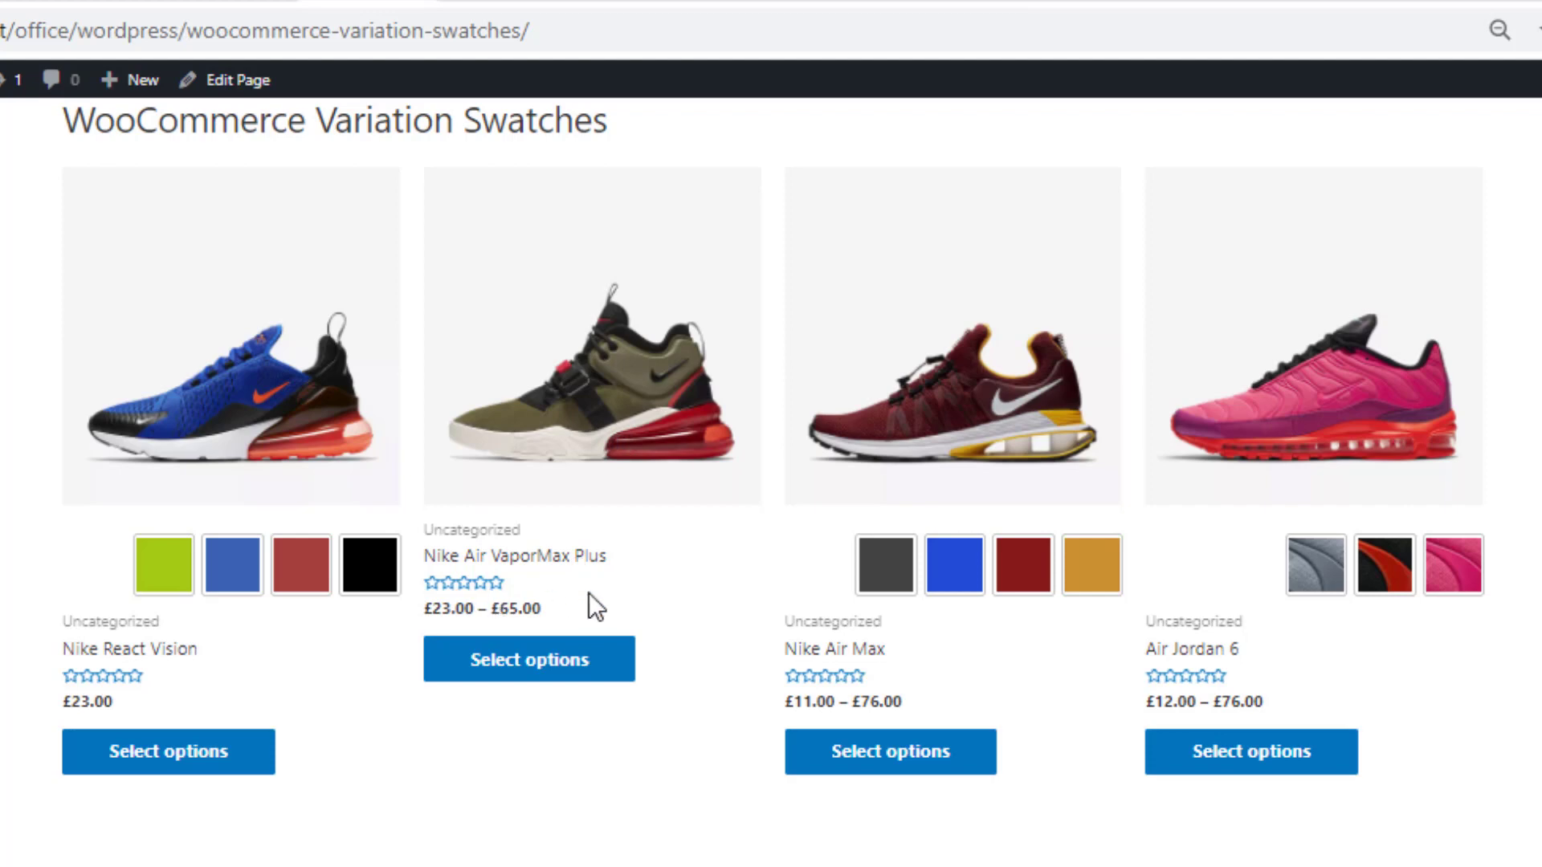
# Open Nike Air VaporMax Plus from the shop and go to its Swatches Settings in the editor.
pyautogui.rightClick(582, 487)
pyautogui.click(642, 509)
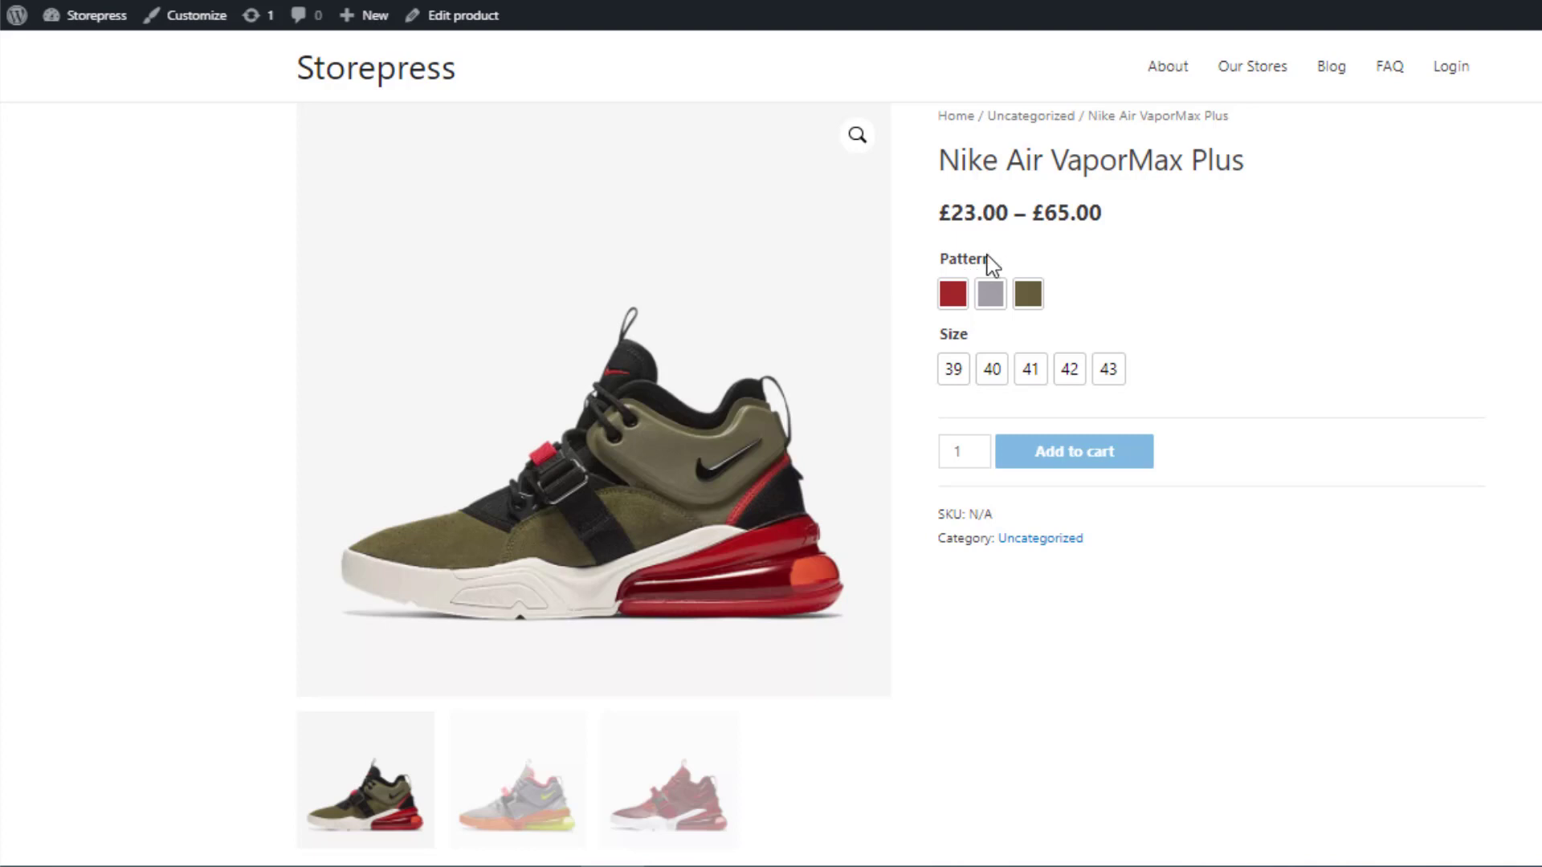
pyautogui.click(480, 19)
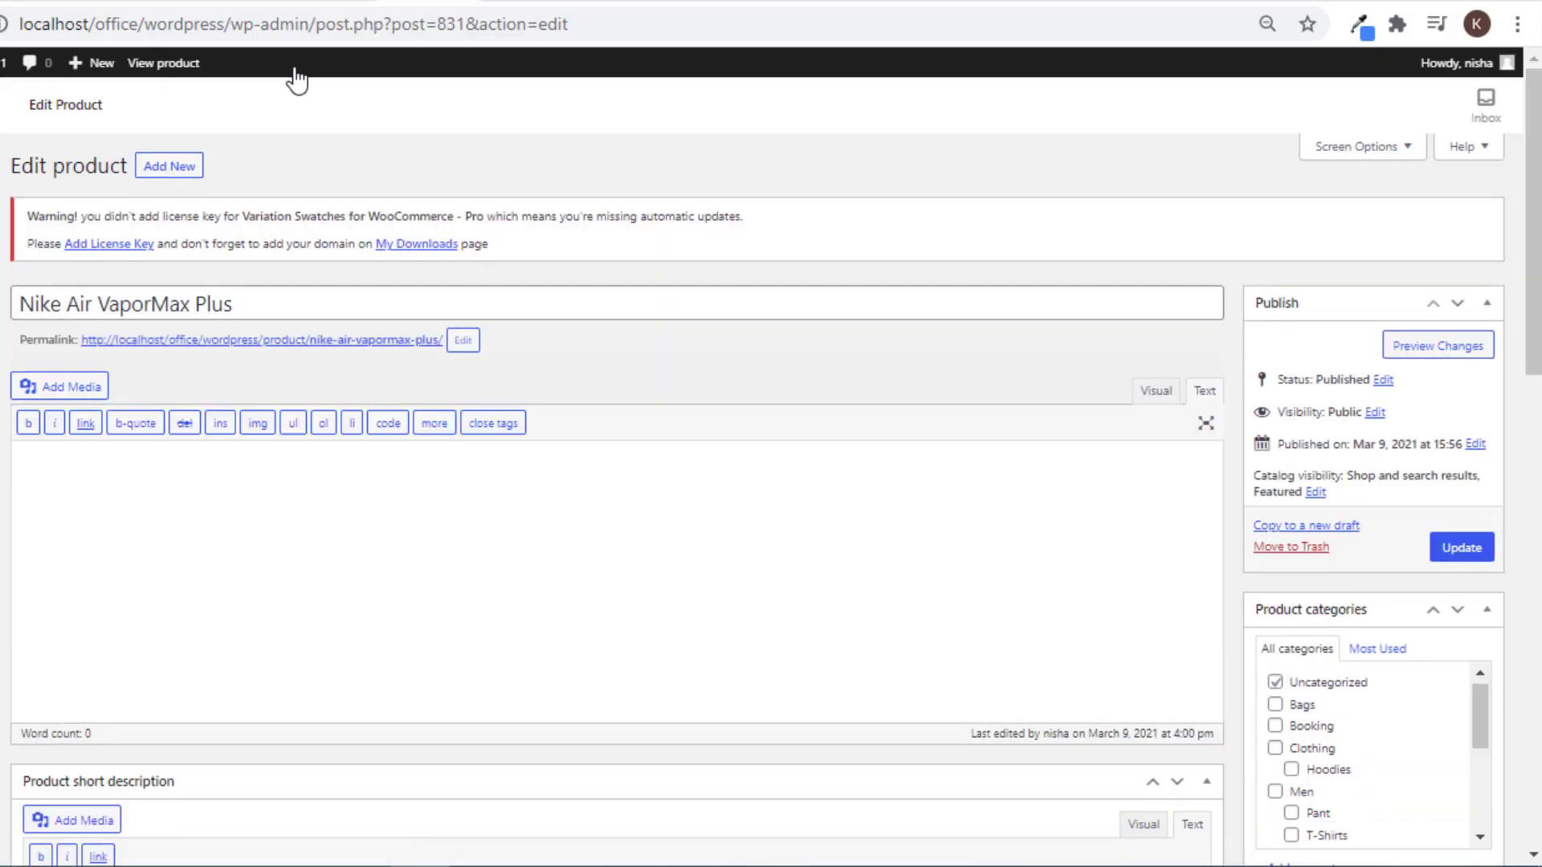
pyautogui.scroll(-15, 292, 182)
pyautogui.click(77, 518)
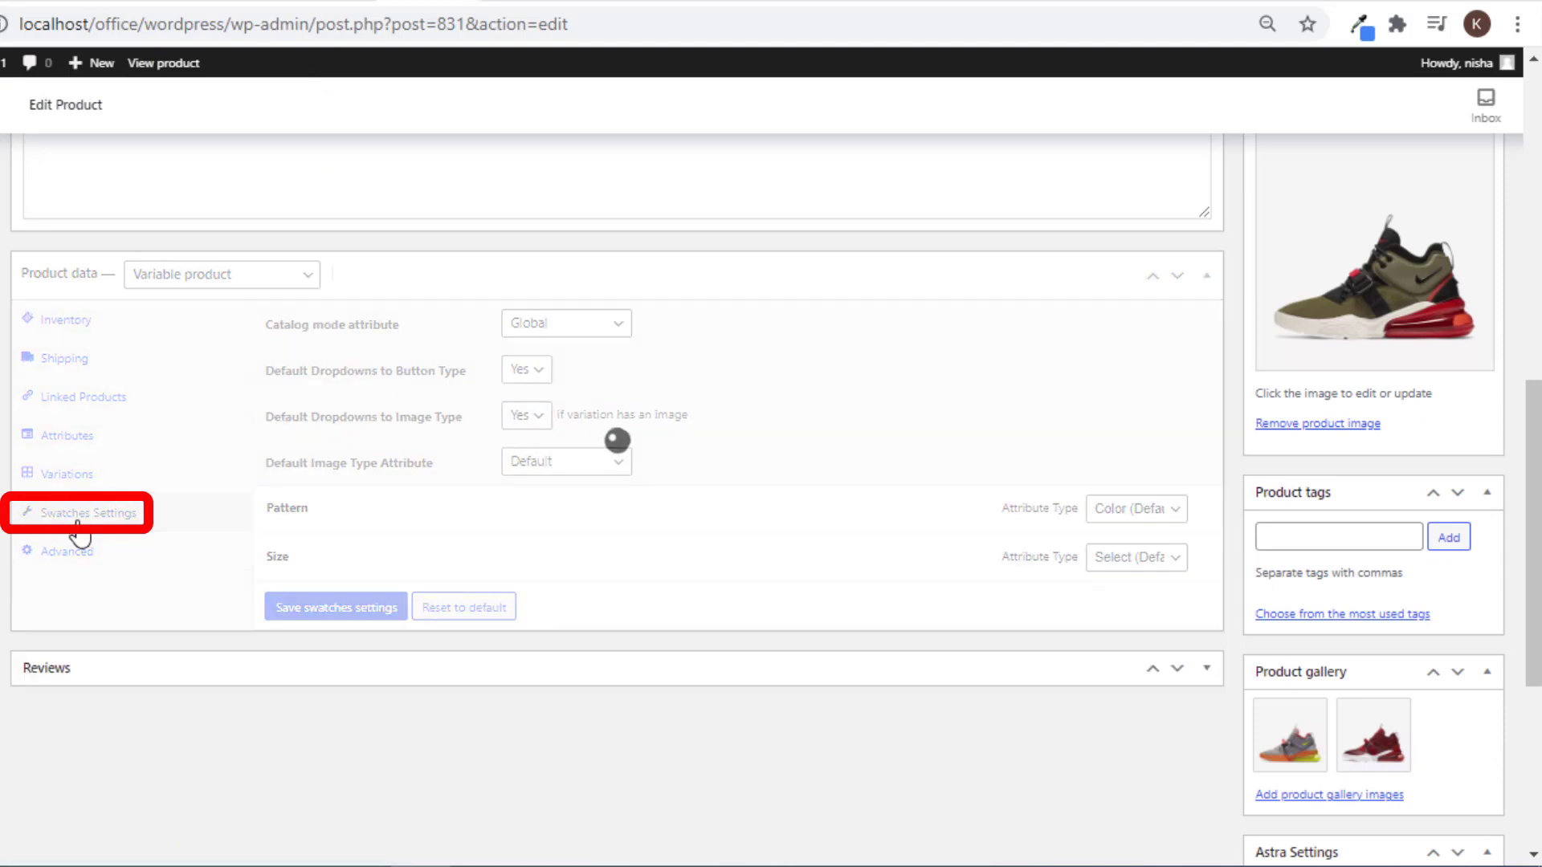
# Set its catalog mode attribute to Pattern( pattern ) and save the swatch settings.
pyautogui.click(619, 324)
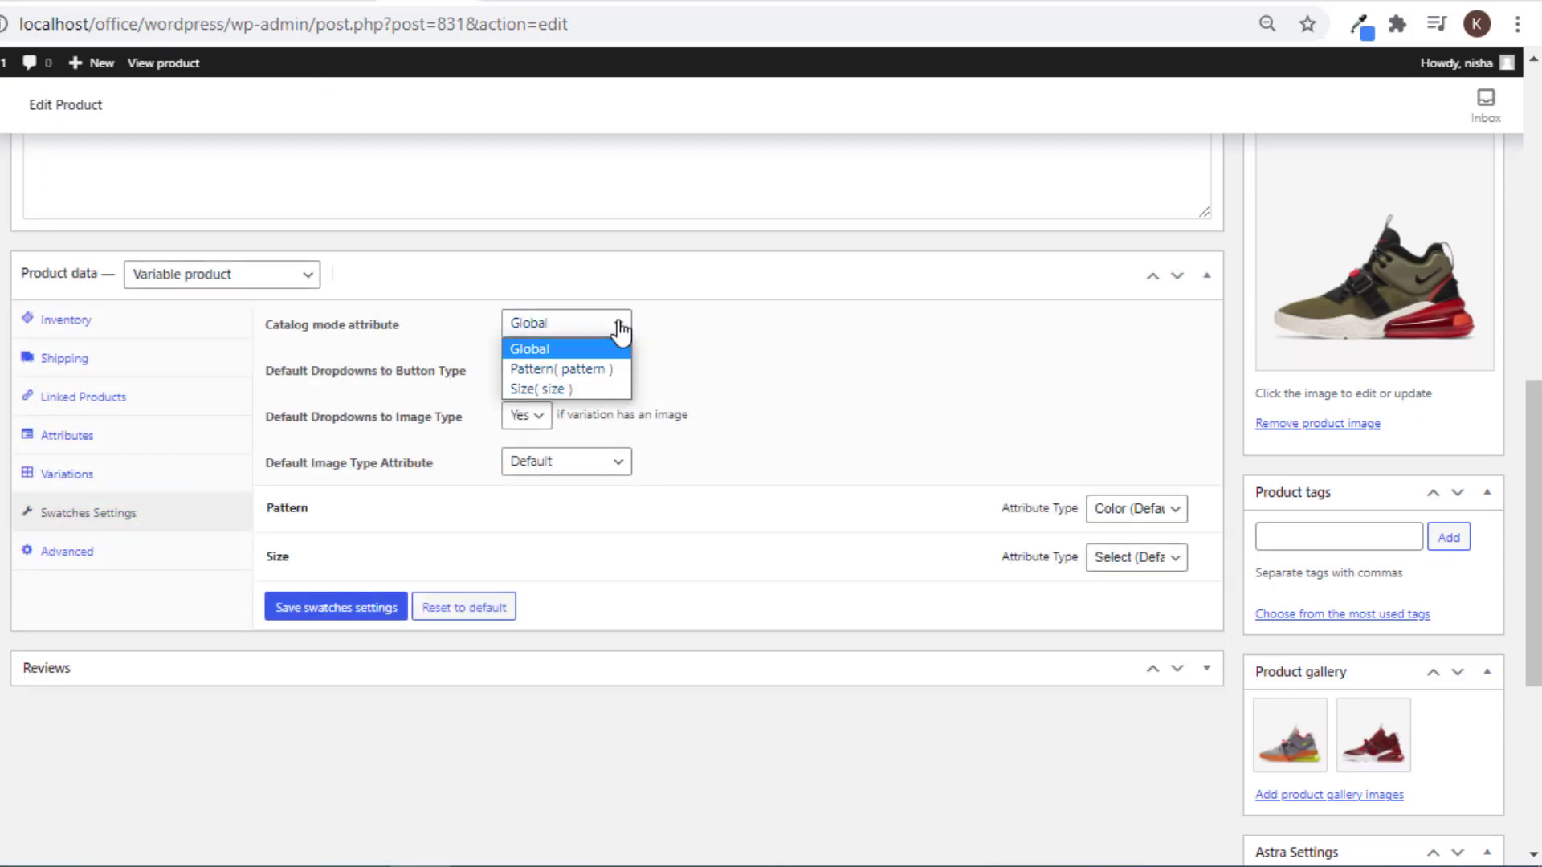
pyautogui.click(598, 368)
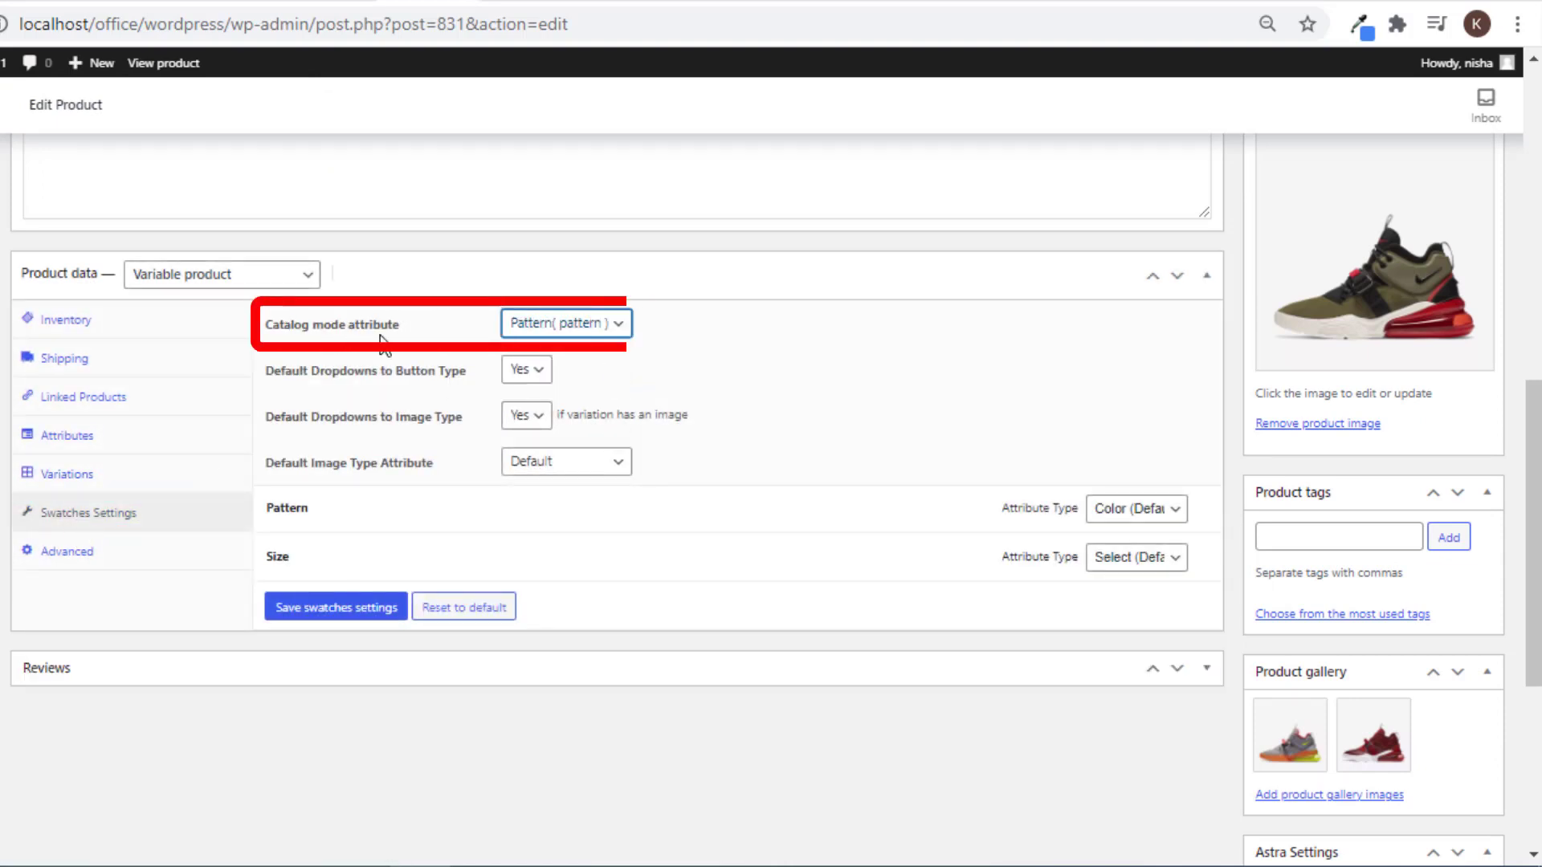
pyautogui.click(346, 612)
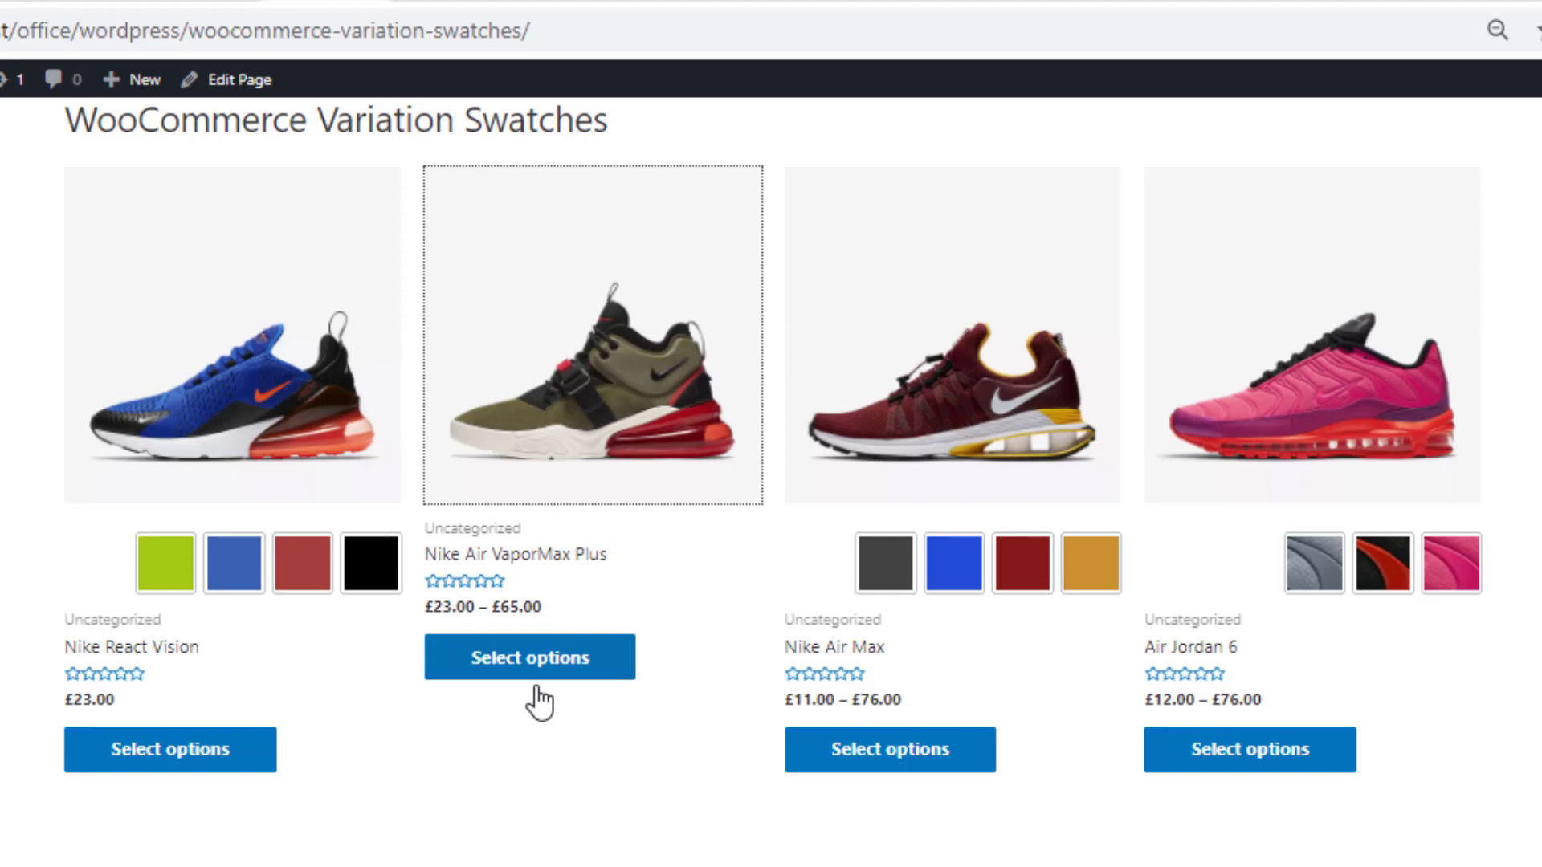
# Reload the shop and try the blue, red, black React Vision and red, grey VaporMax Plus swatches.
pyautogui.rightClick(532, 716)
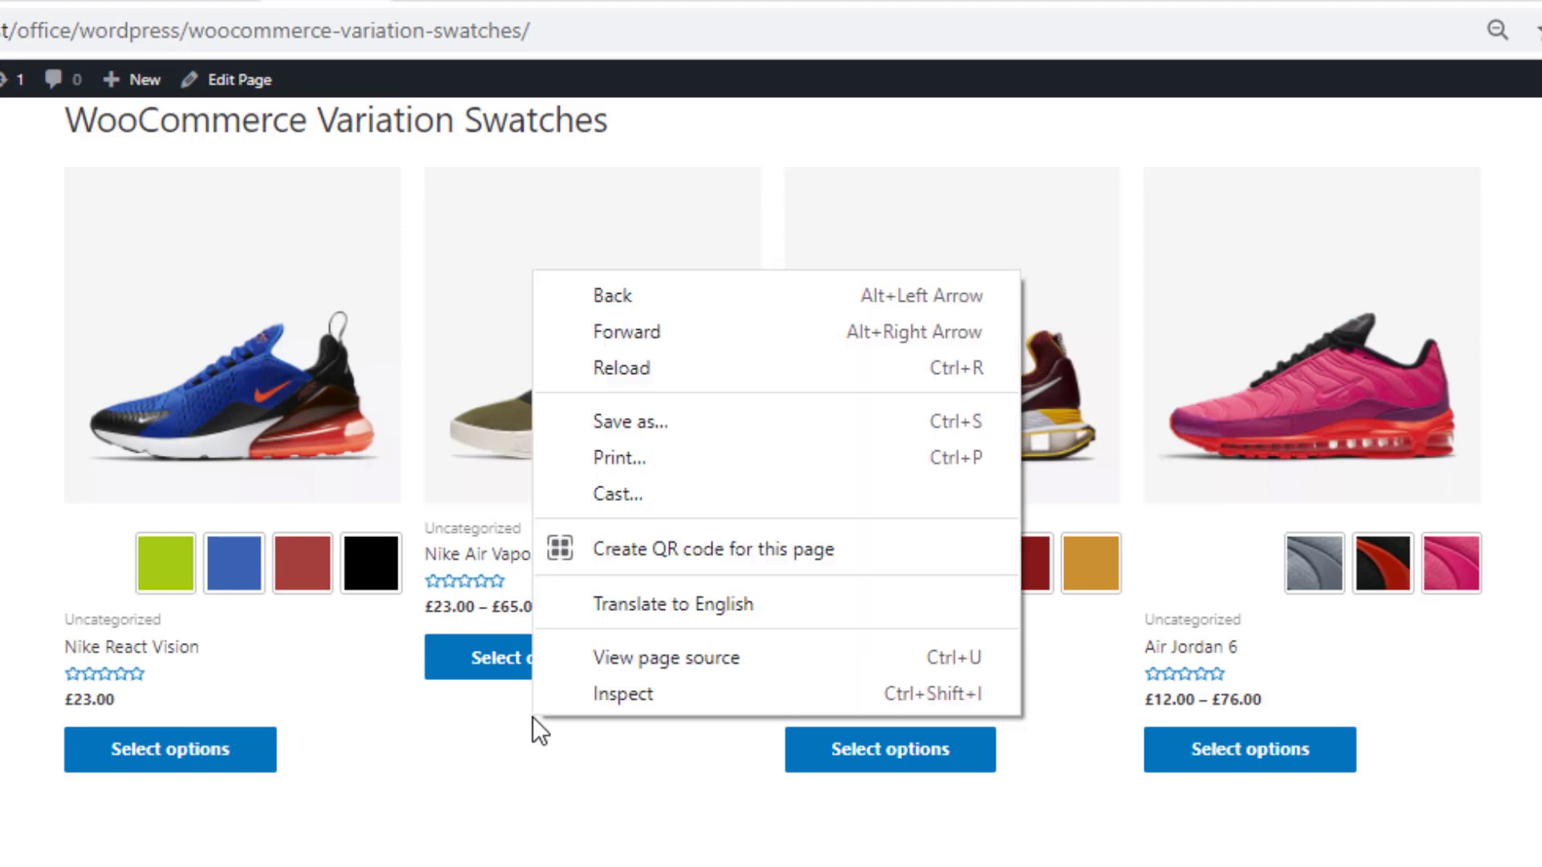
pyautogui.click(676, 374)
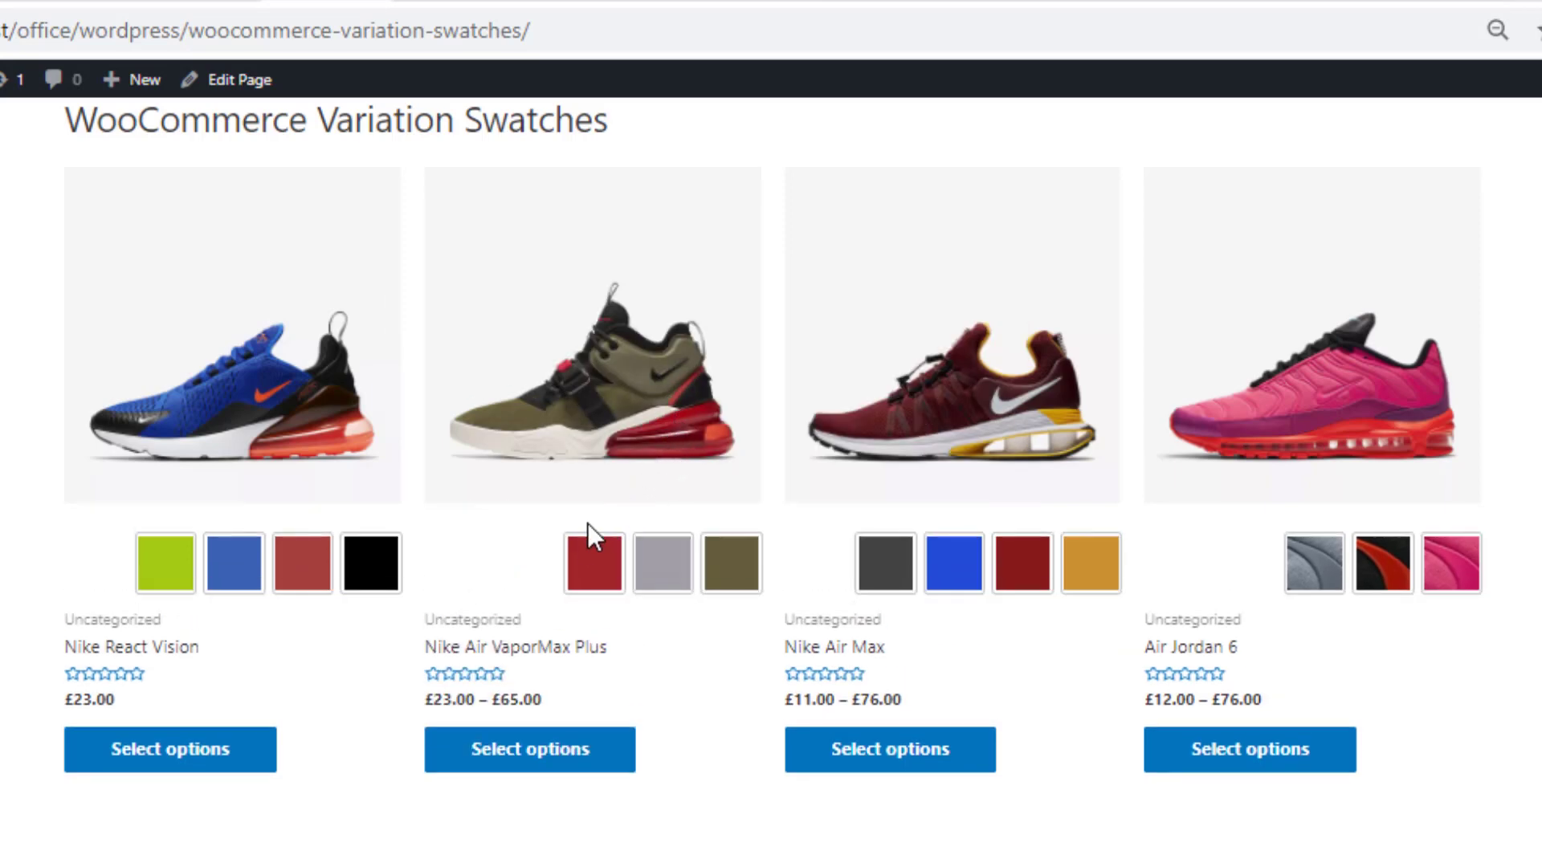
pyautogui.click(582, 575)
pyautogui.click(232, 560)
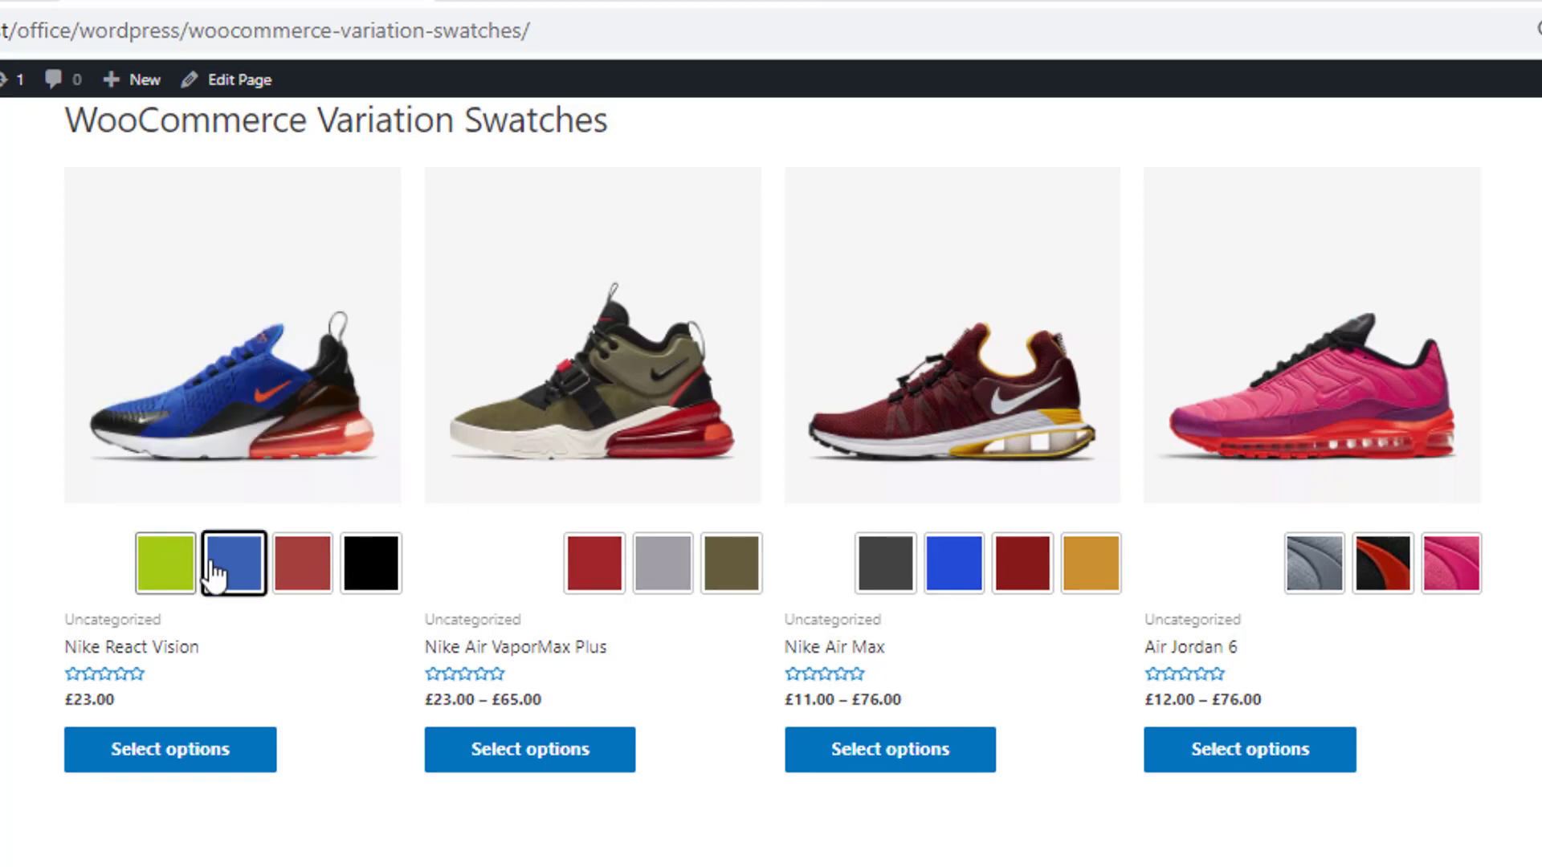
pyautogui.click(291, 575)
pyautogui.click(358, 572)
pyautogui.click(610, 578)
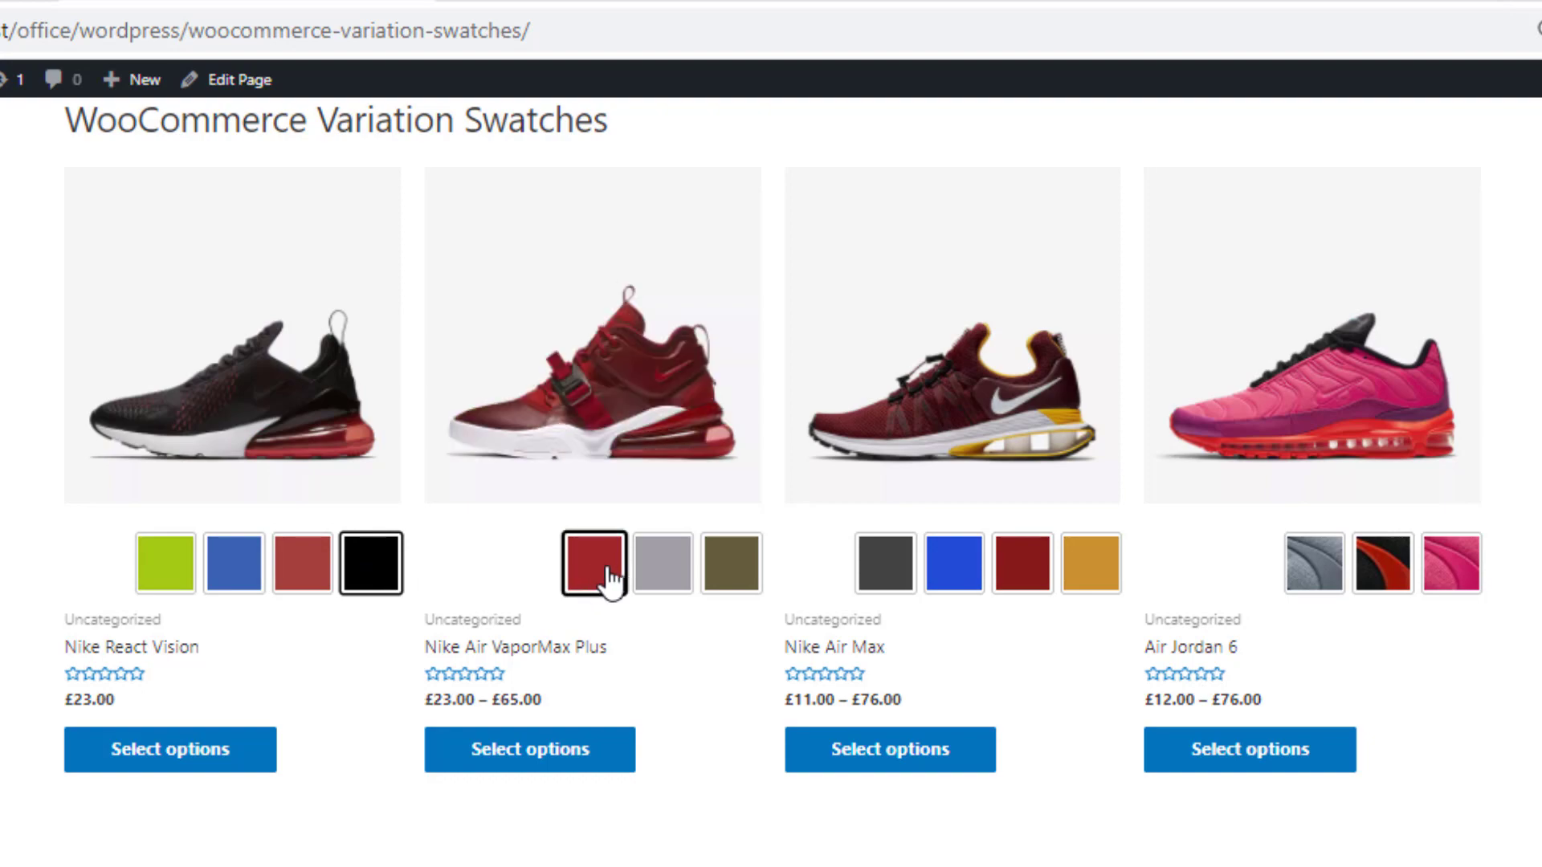
pyautogui.click(657, 564)
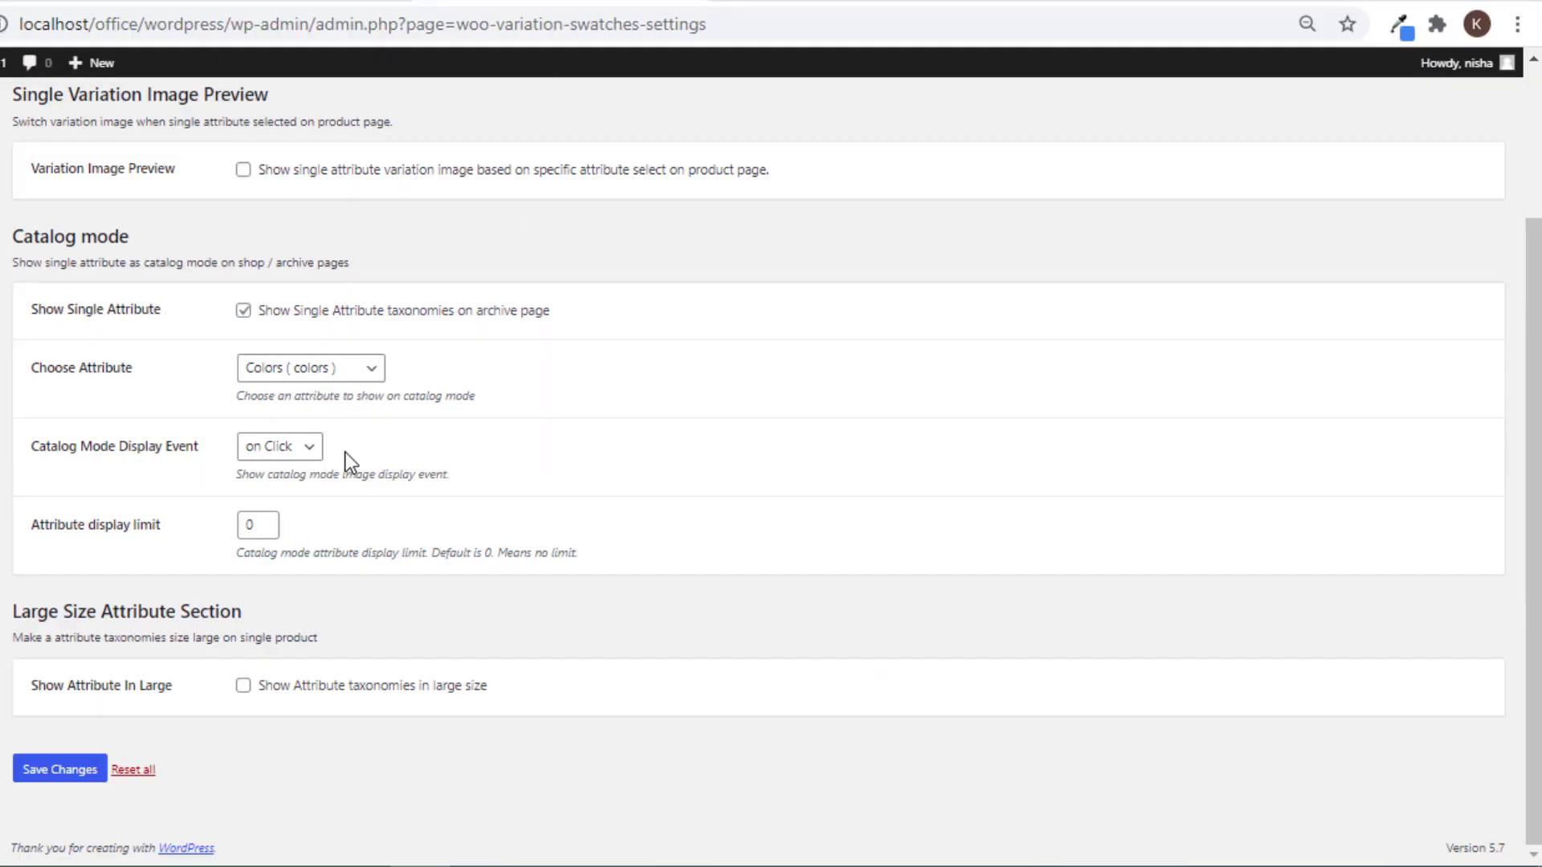
# Set Catalog Mode Display Event to on Hover, save, then check hover image swaps on the shop.
pyautogui.click(309, 450)
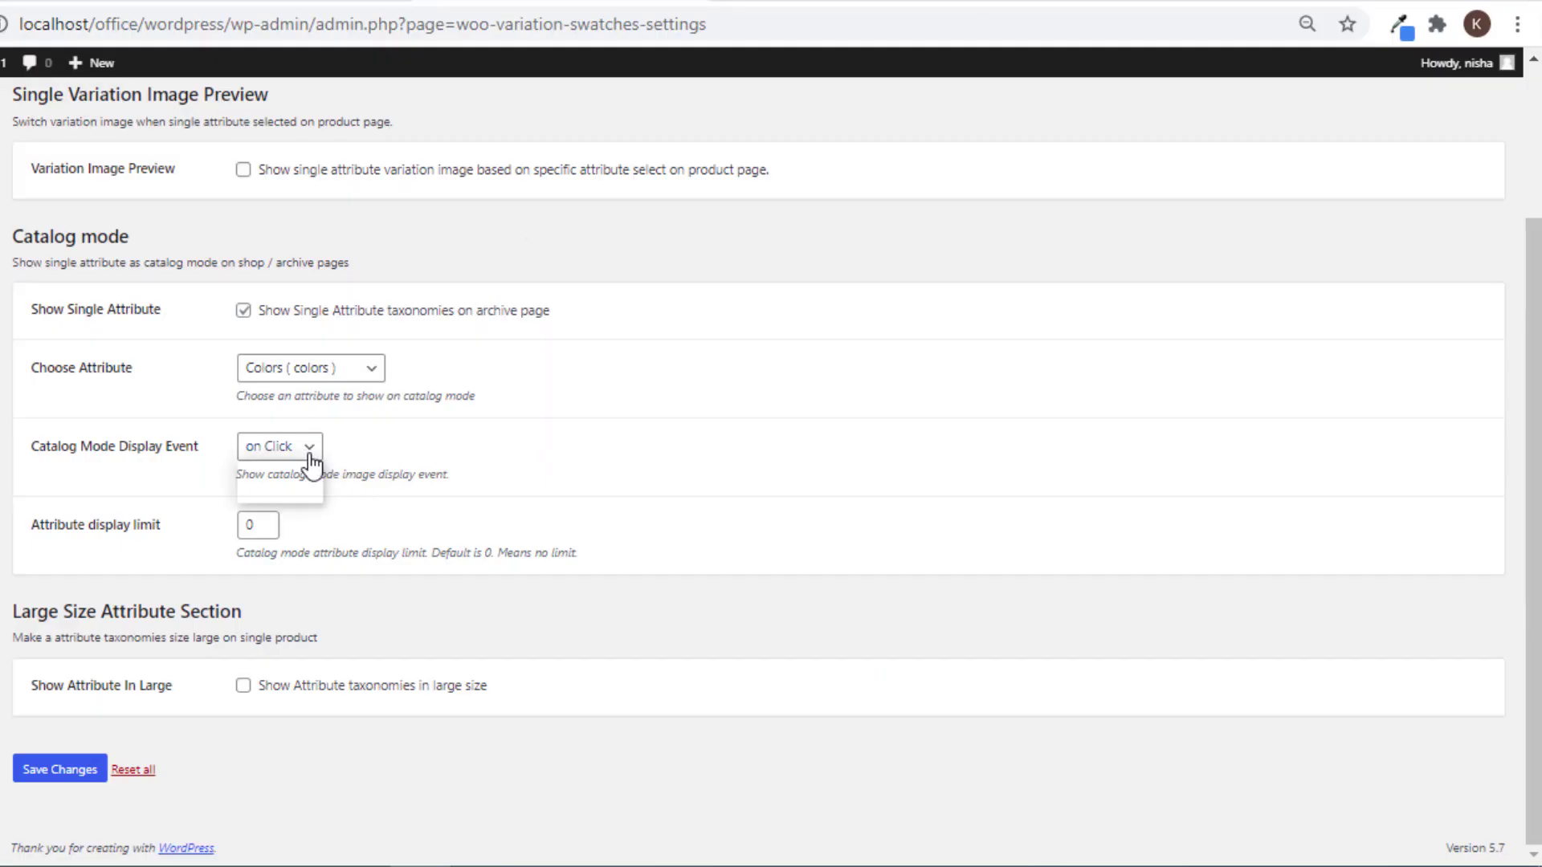
pyautogui.click(325, 493)
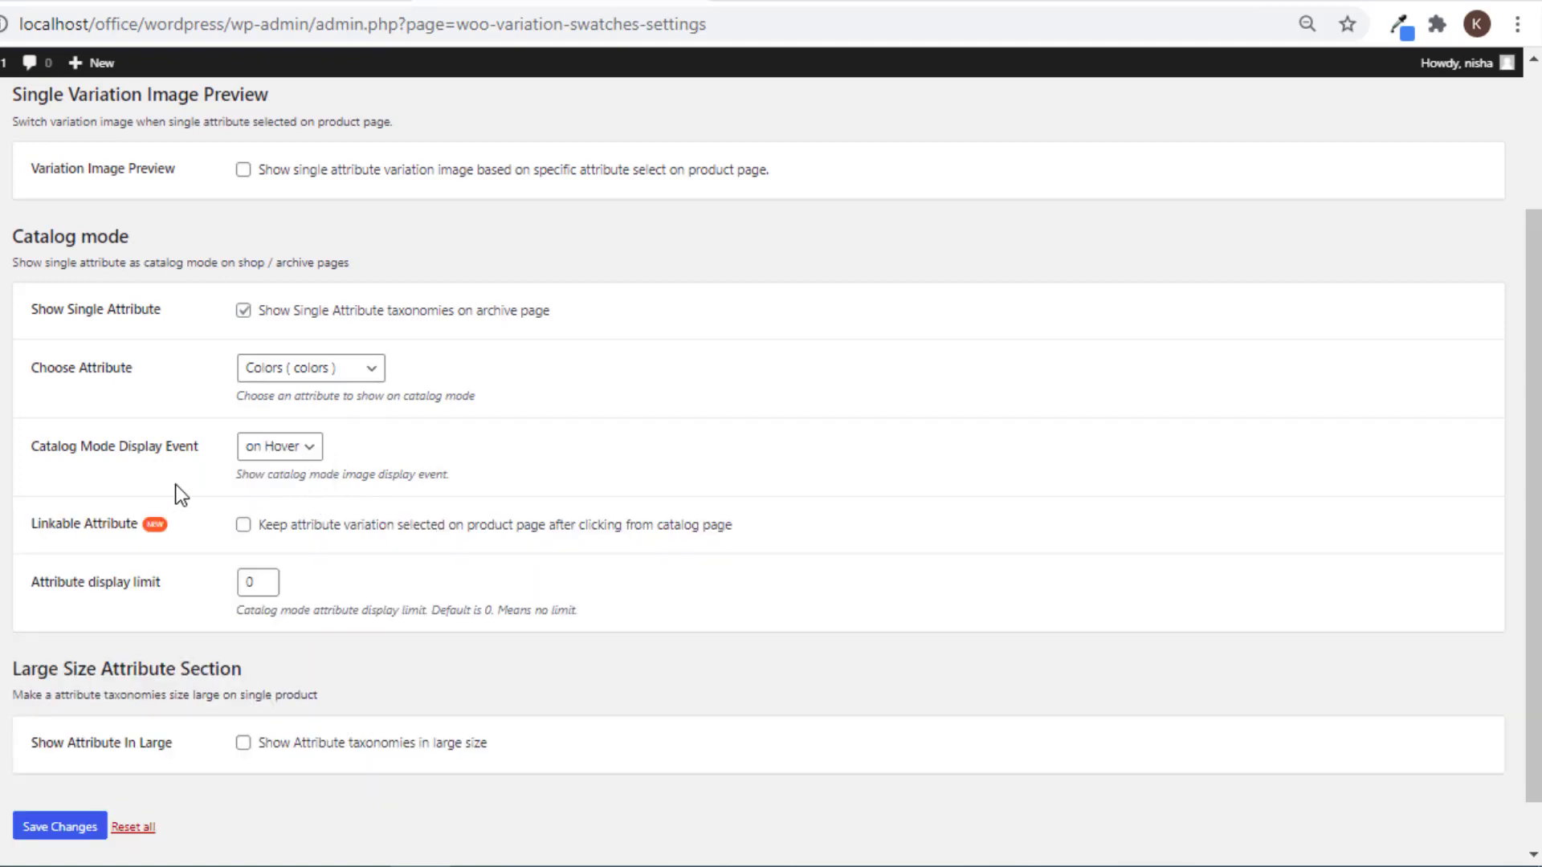
pyautogui.click(60, 827)
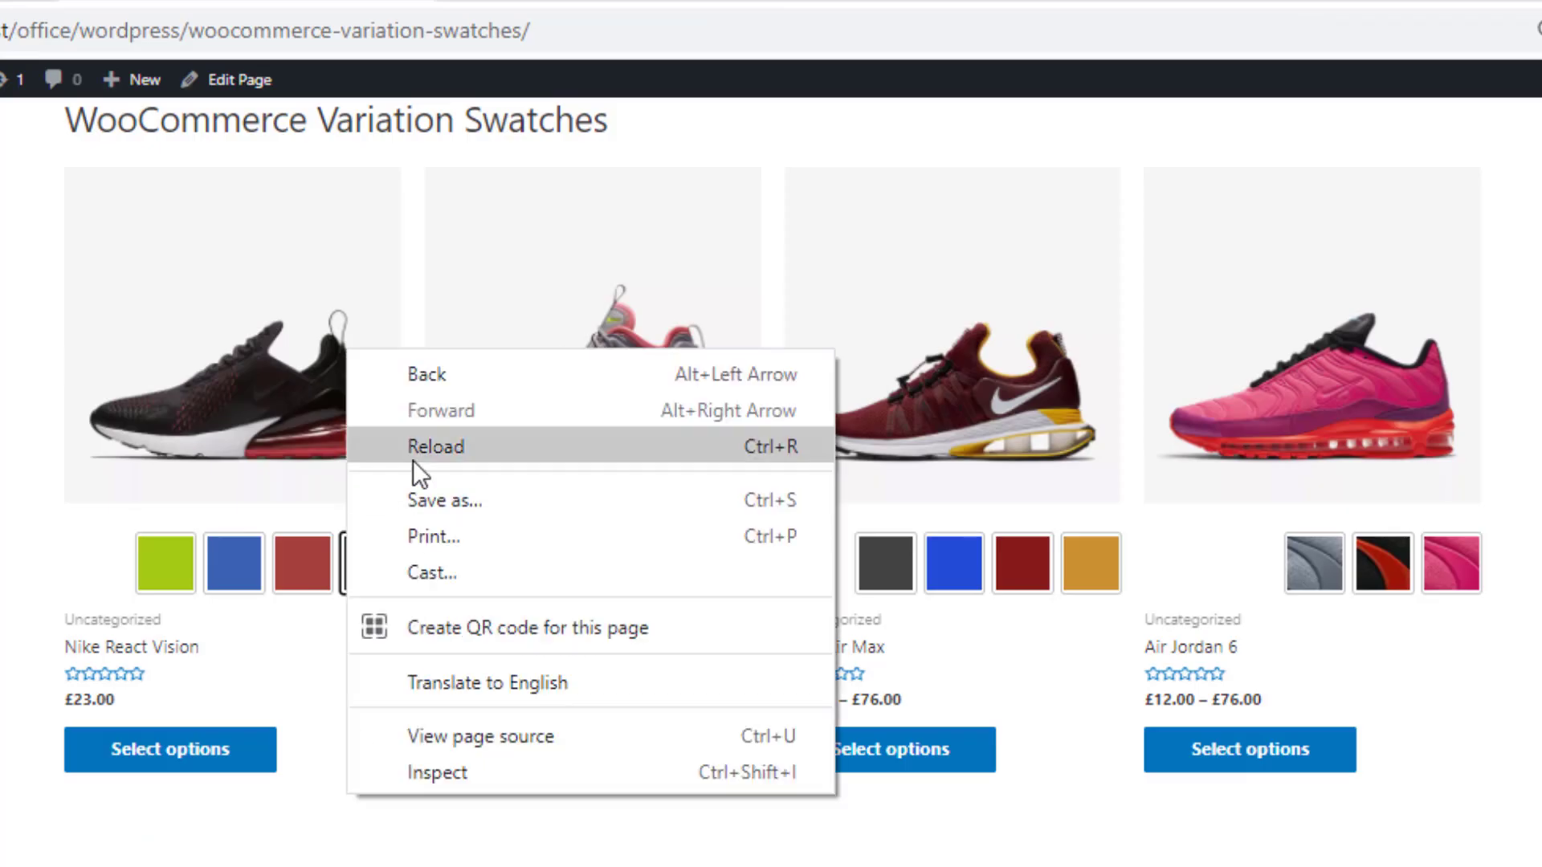
pyautogui.click(405, 449)
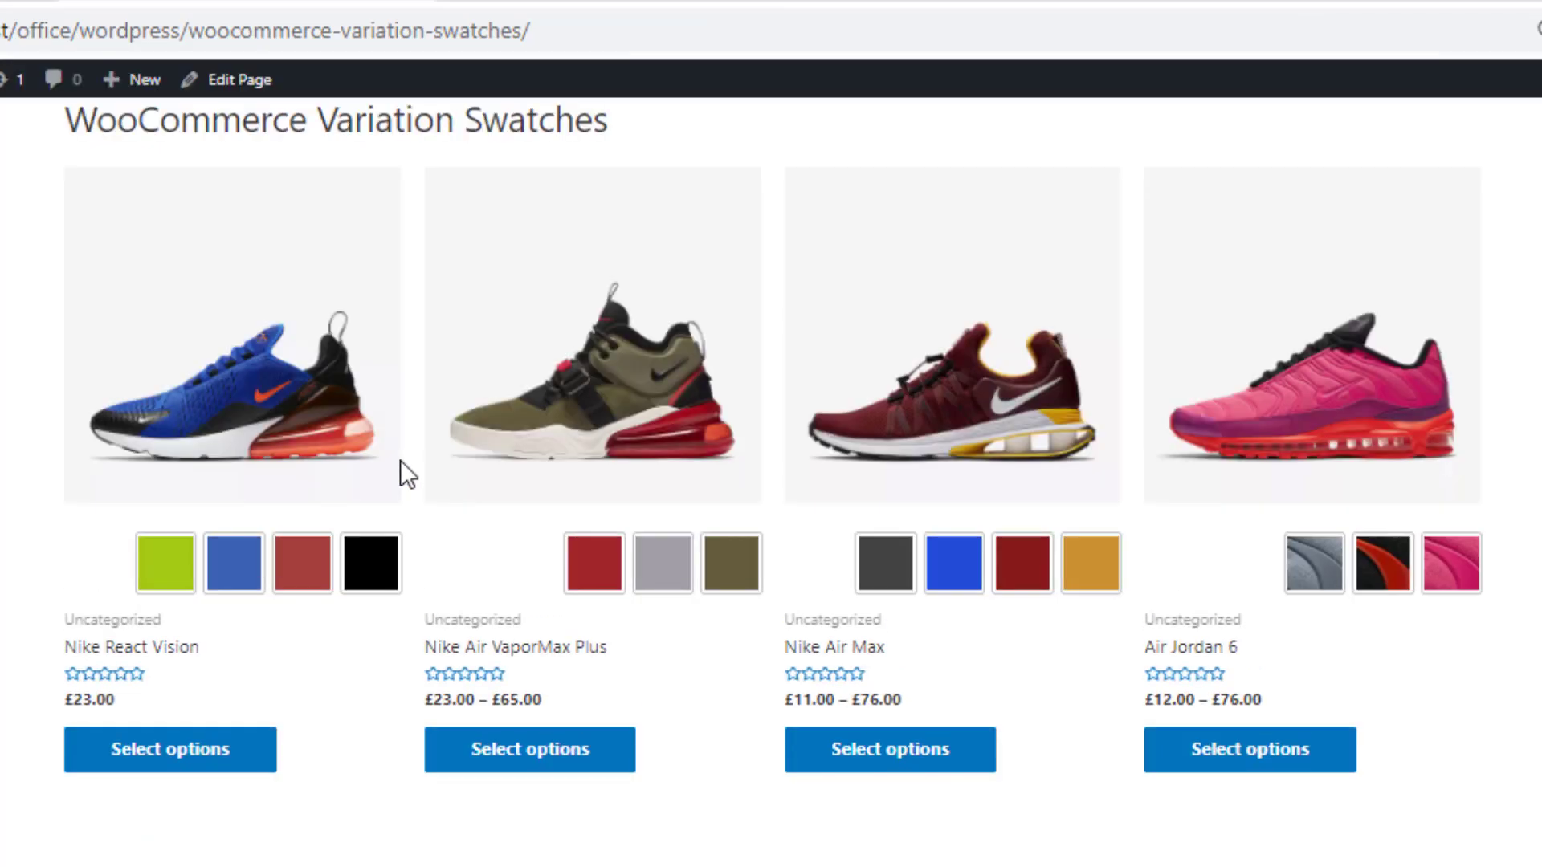
pyautogui.moveTo(225, 574)
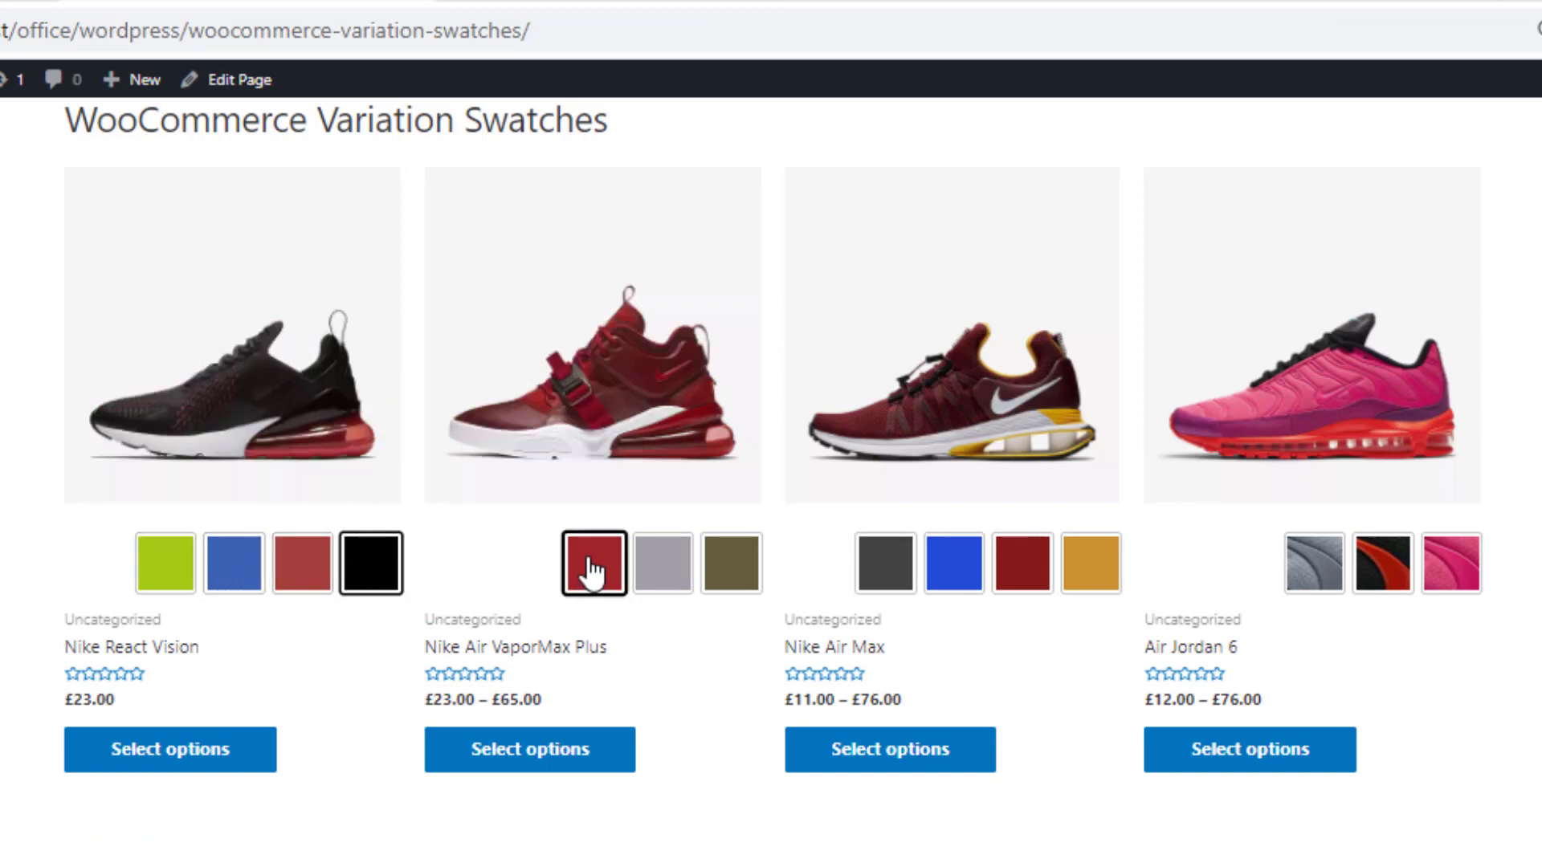
pyautogui.moveTo(715, 566)
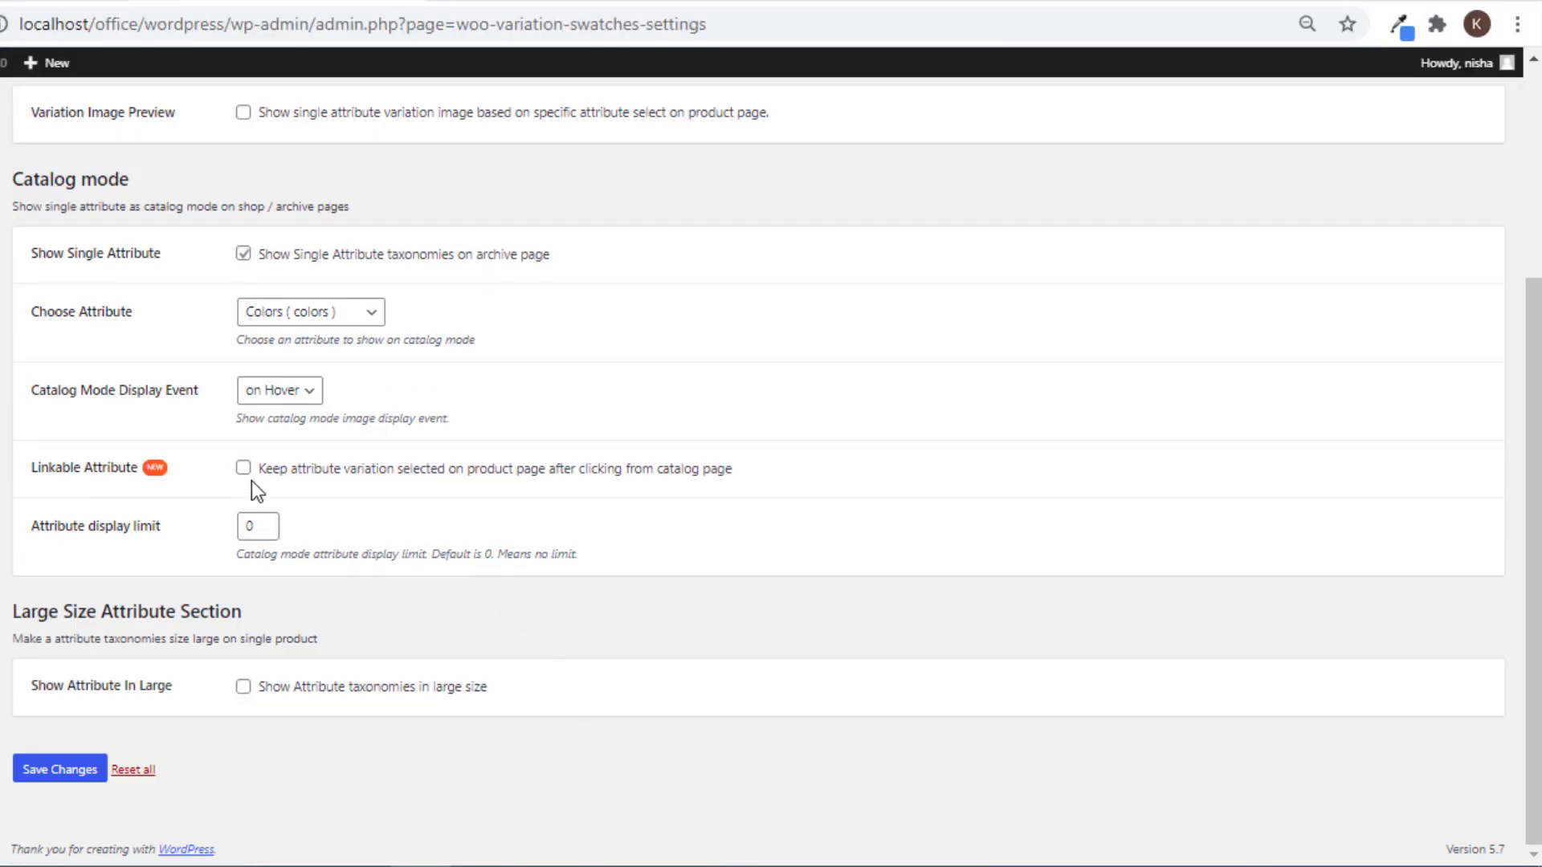
# Enable Linkable Attribute and reload the shop to test it.
pyautogui.click(242, 468)
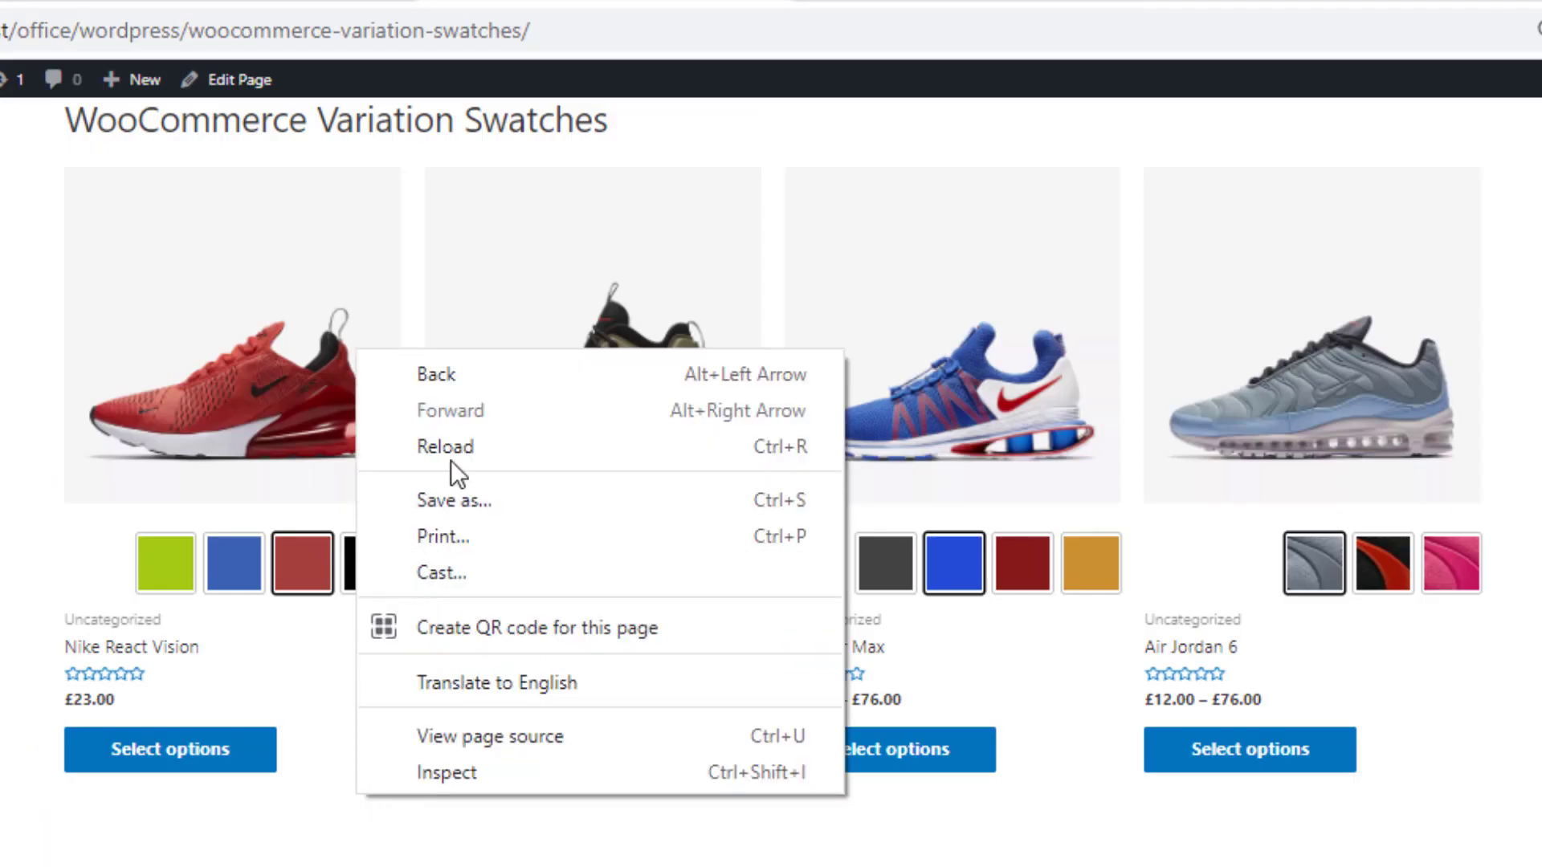
pyautogui.click(451, 454)
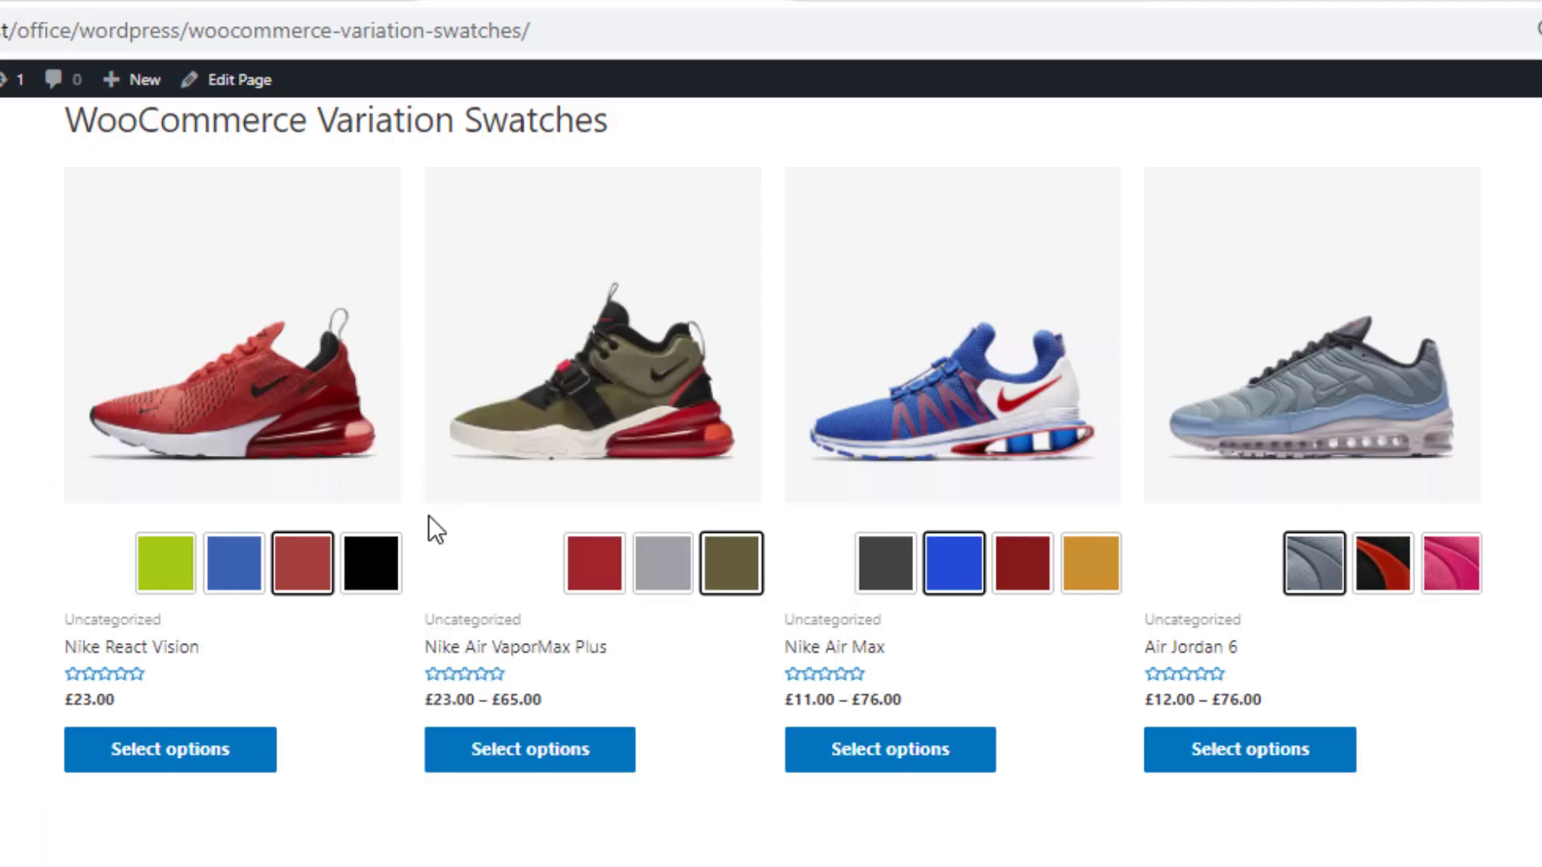
pyautogui.click(321, 572)
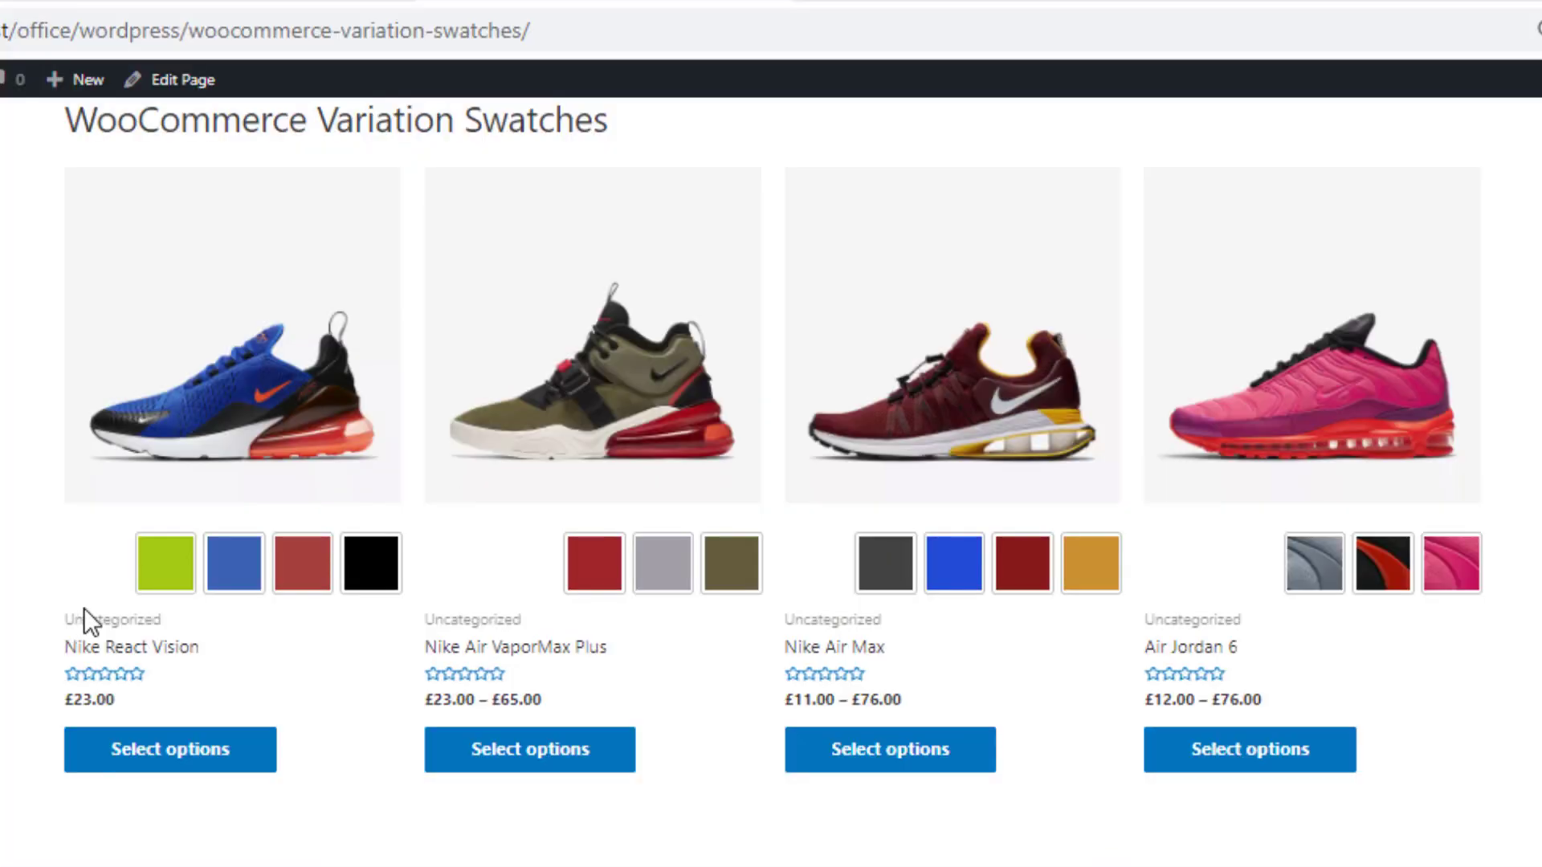
# Try green, blue, red, black React Vision and red, grey, olive VaporMax Plus swatches.
pyautogui.click(166, 562)
pyautogui.click(234, 562)
pyautogui.click(302, 562)
pyautogui.click(357, 574)
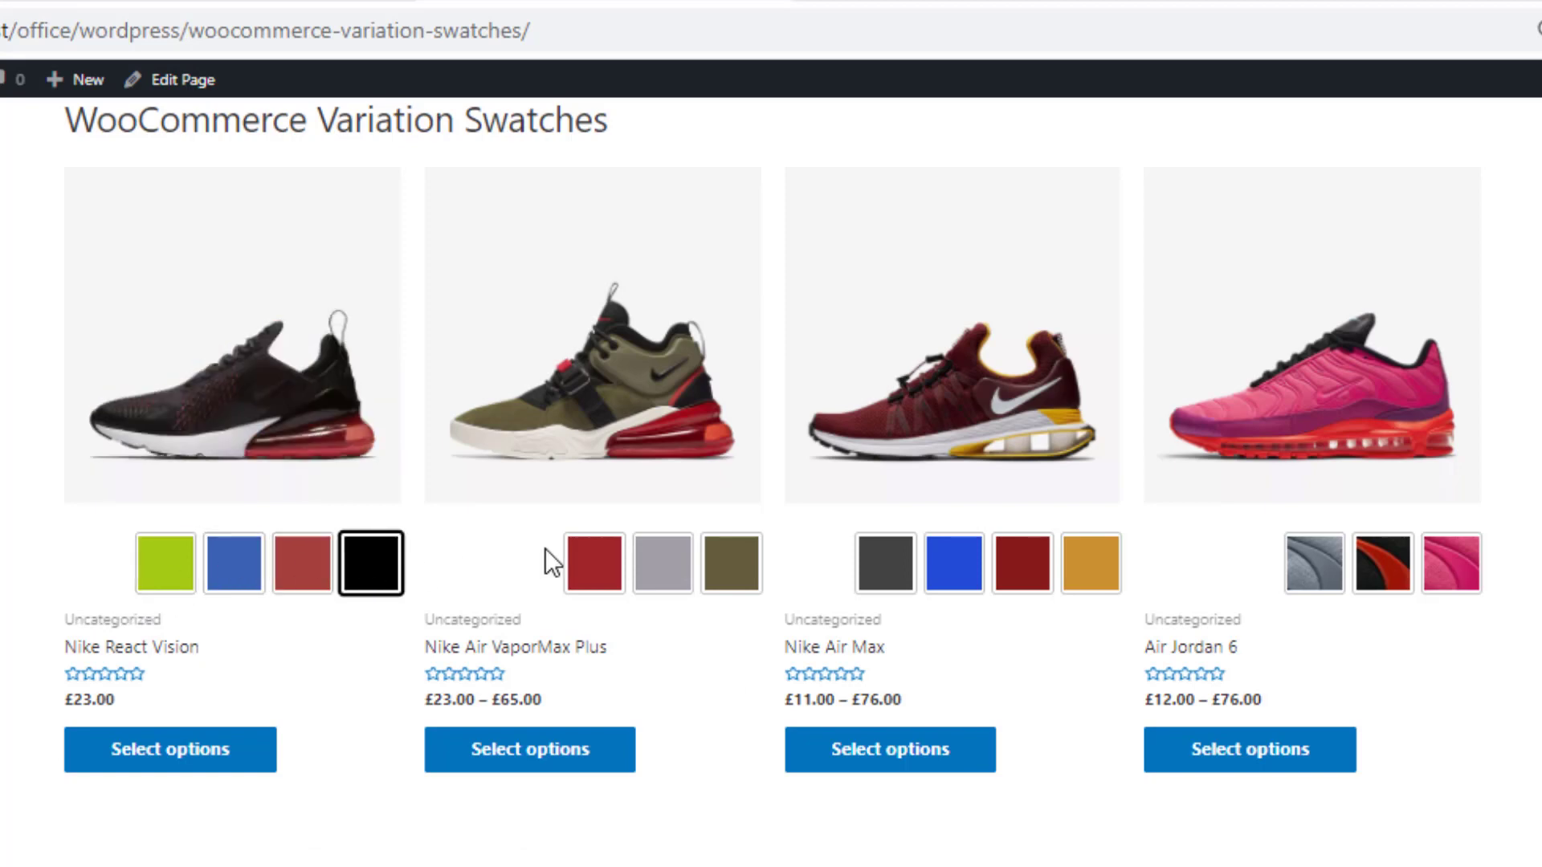
pyautogui.click(594, 562)
pyautogui.click(661, 563)
pyautogui.click(718, 562)
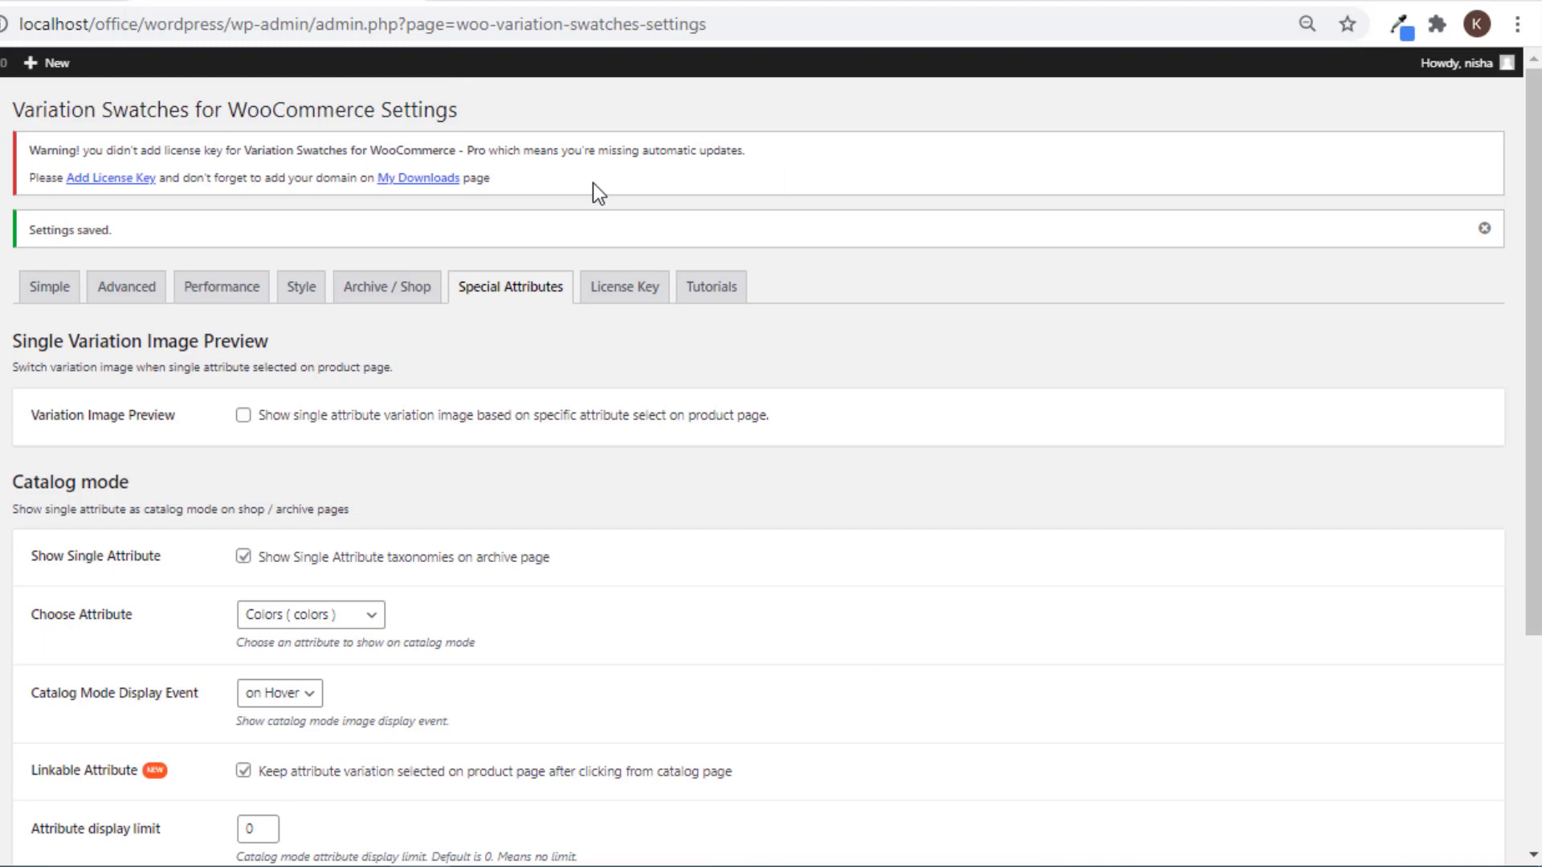
pyautogui.scroll(-4, 867, 422)
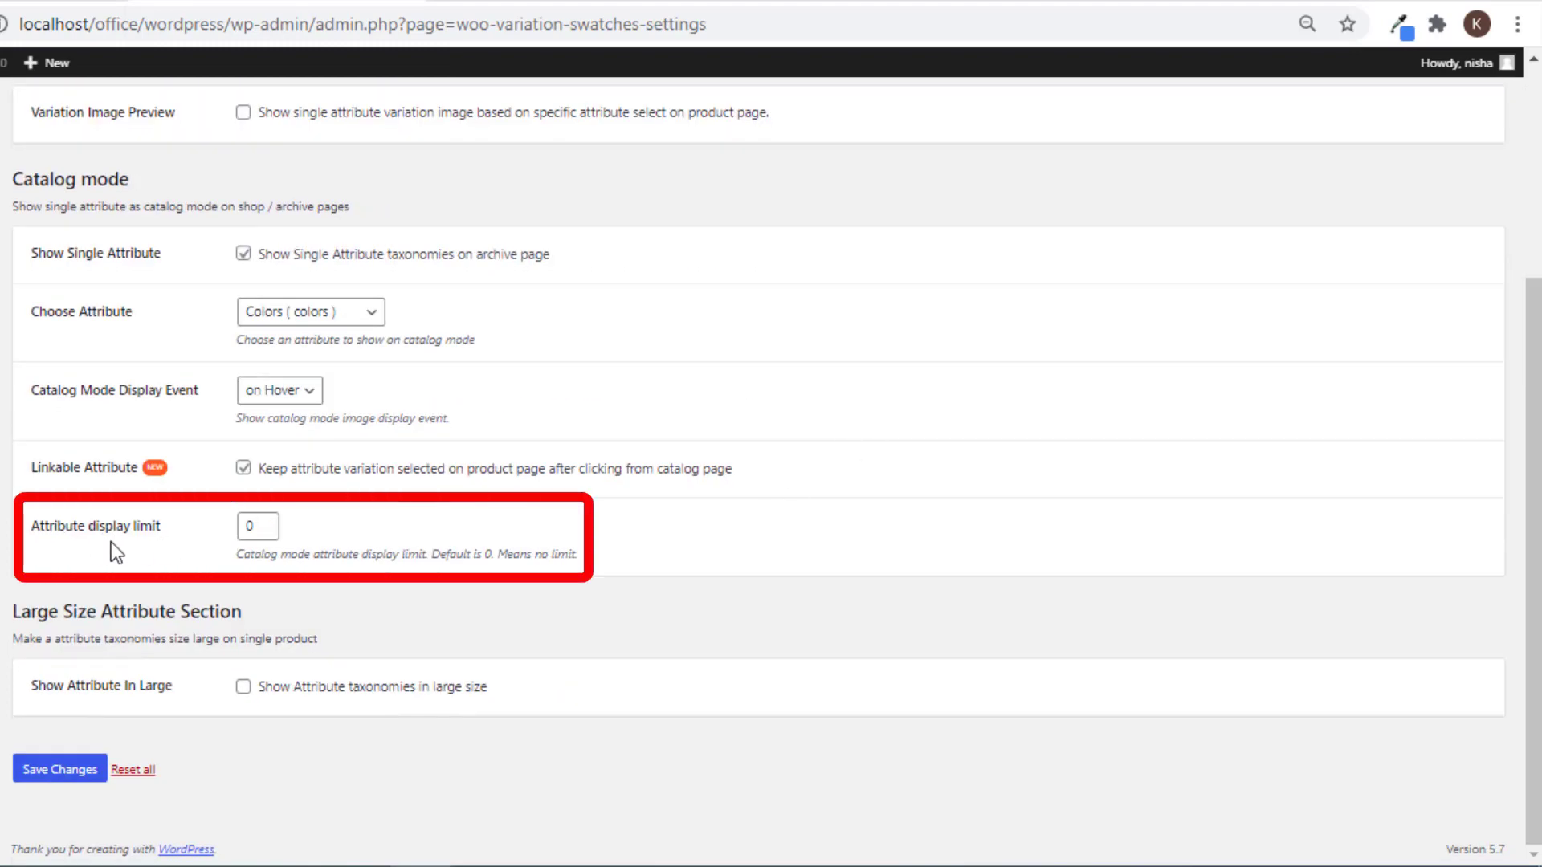
# Set Attribute display limit to 2, save, and reload the shop.
pyautogui.click(250, 528)
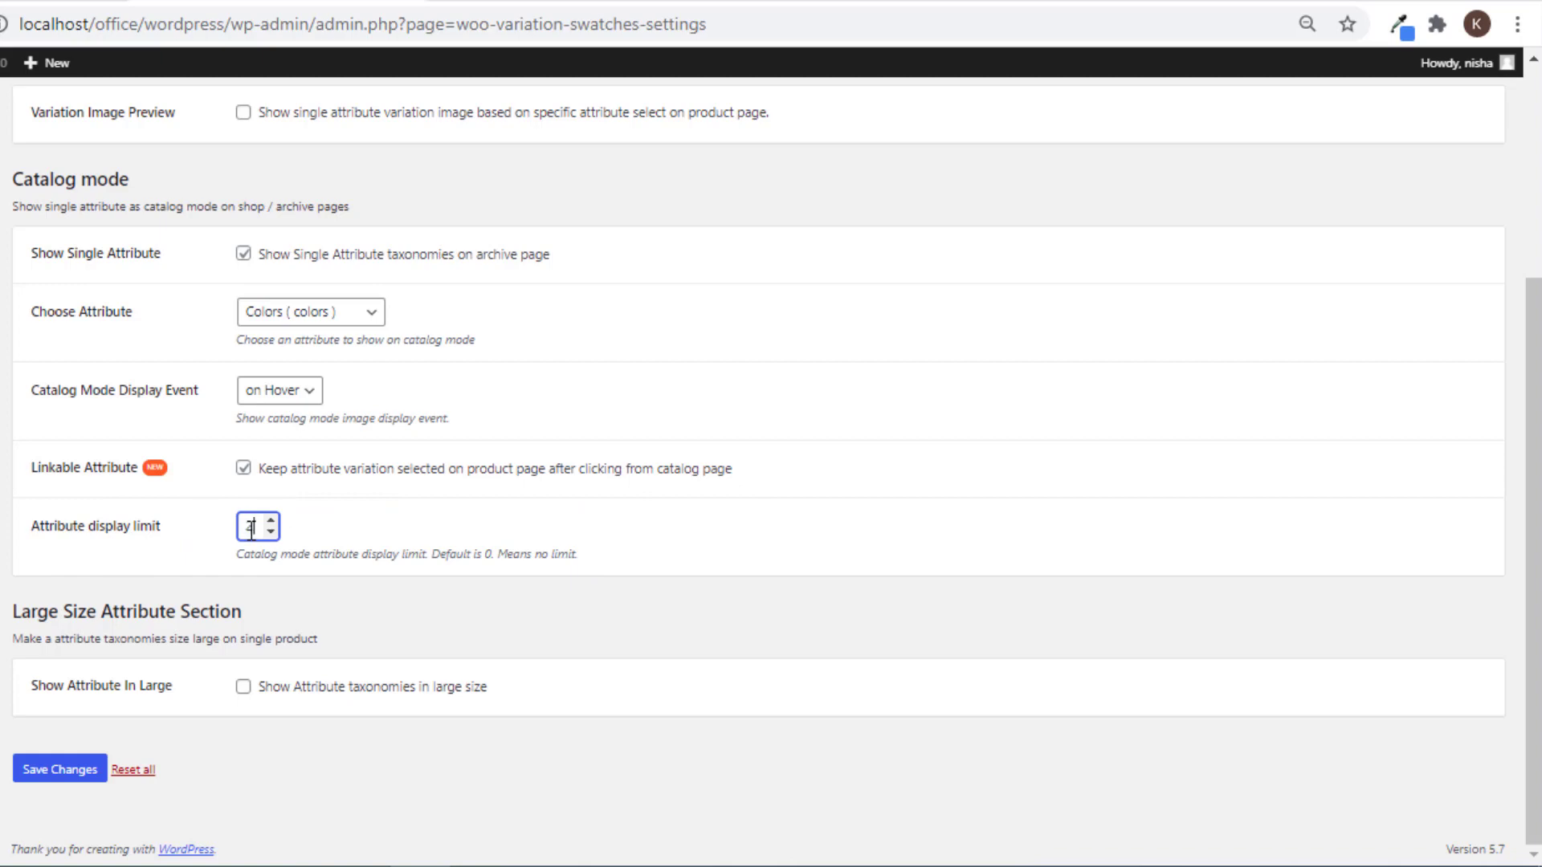
pyautogui.click(74, 775)
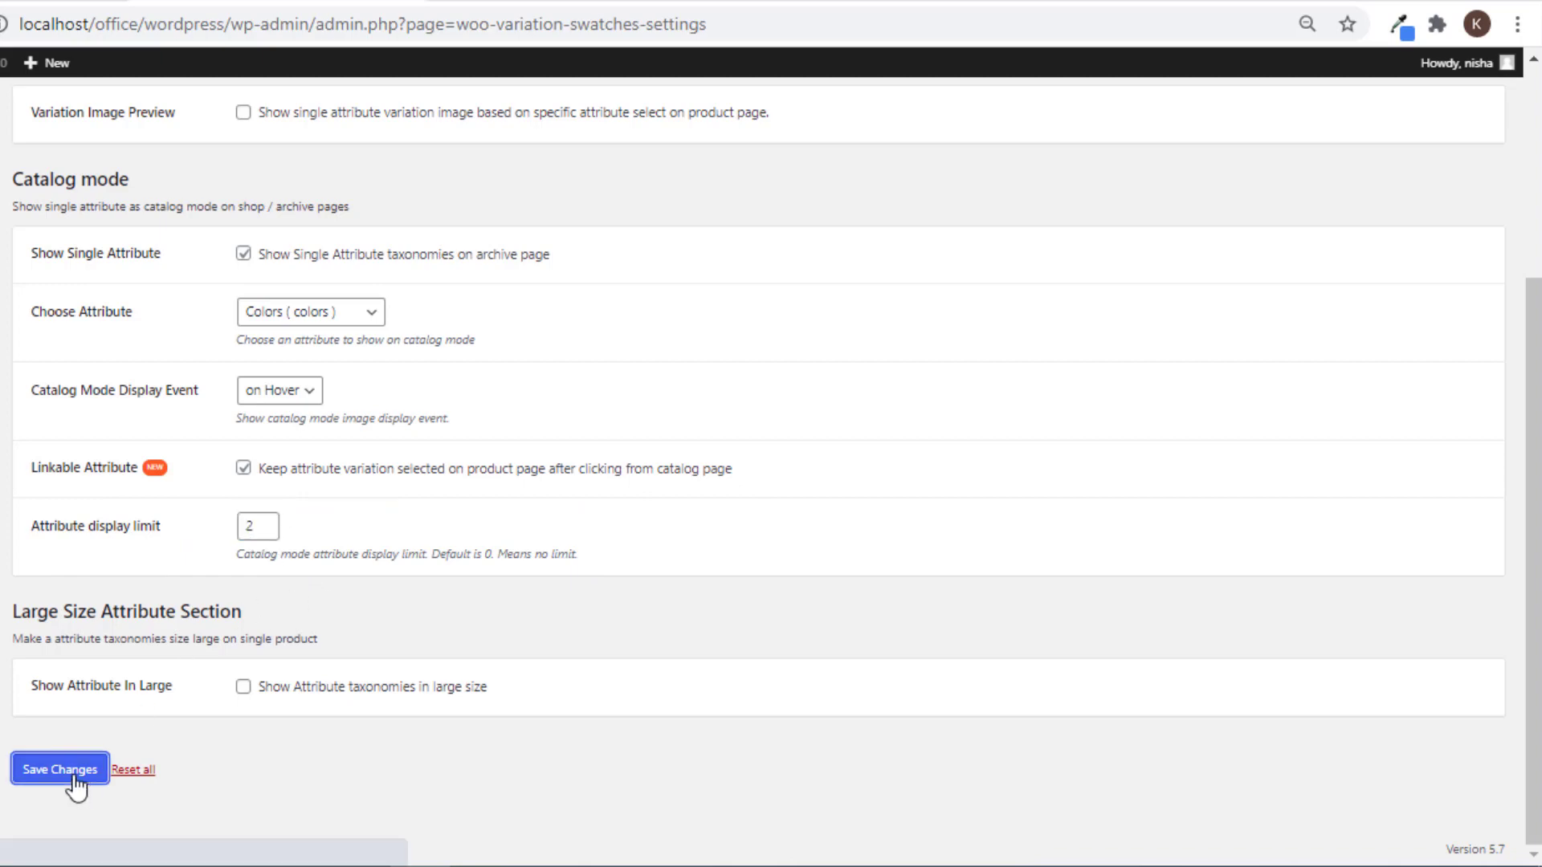
pyautogui.rightClick(358, 725)
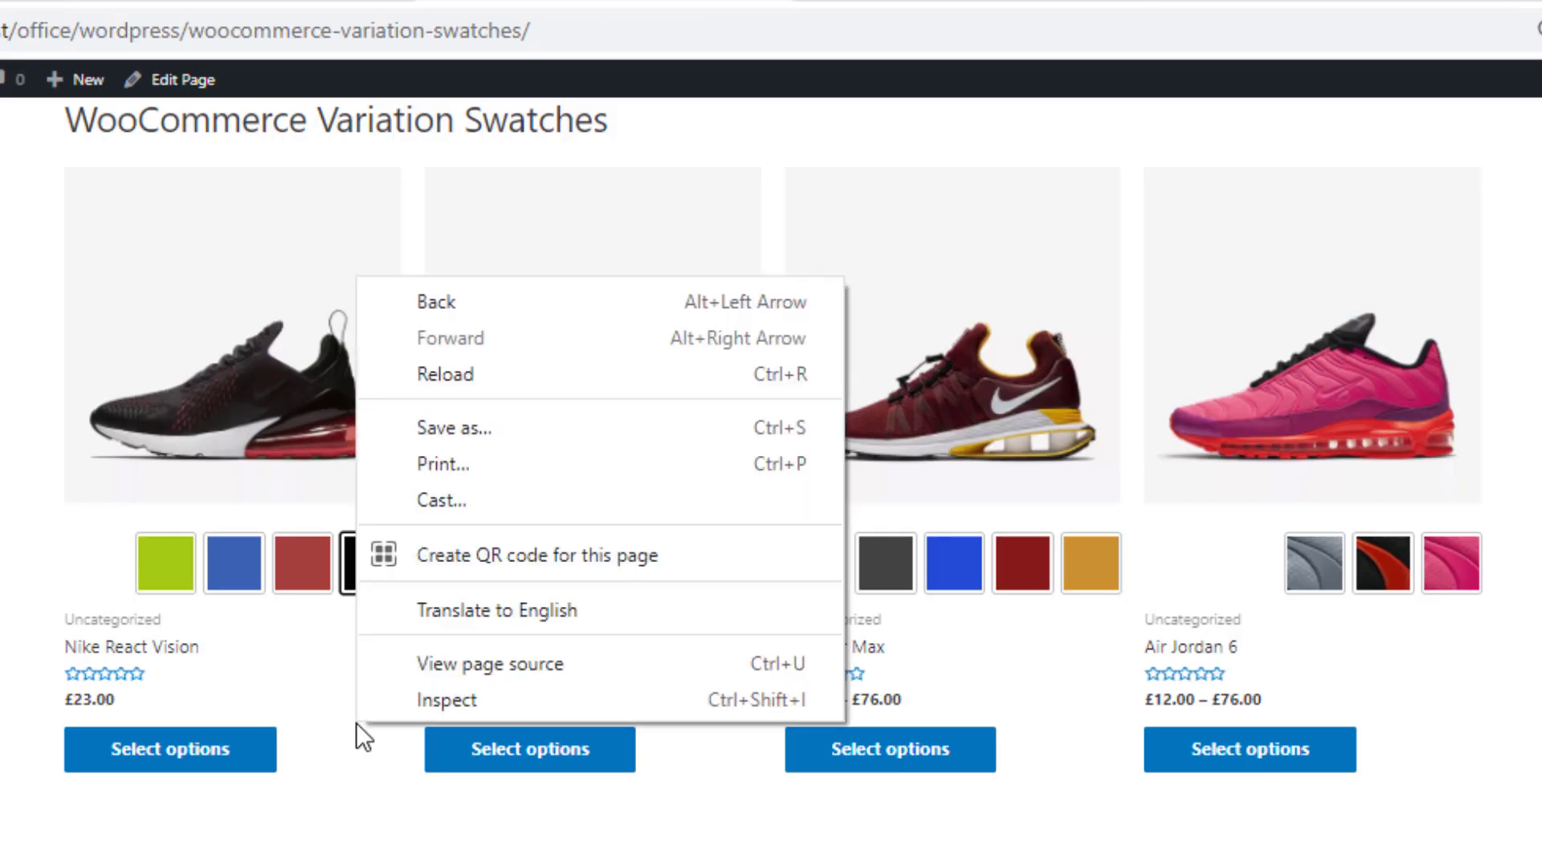
pyautogui.press('Escape')
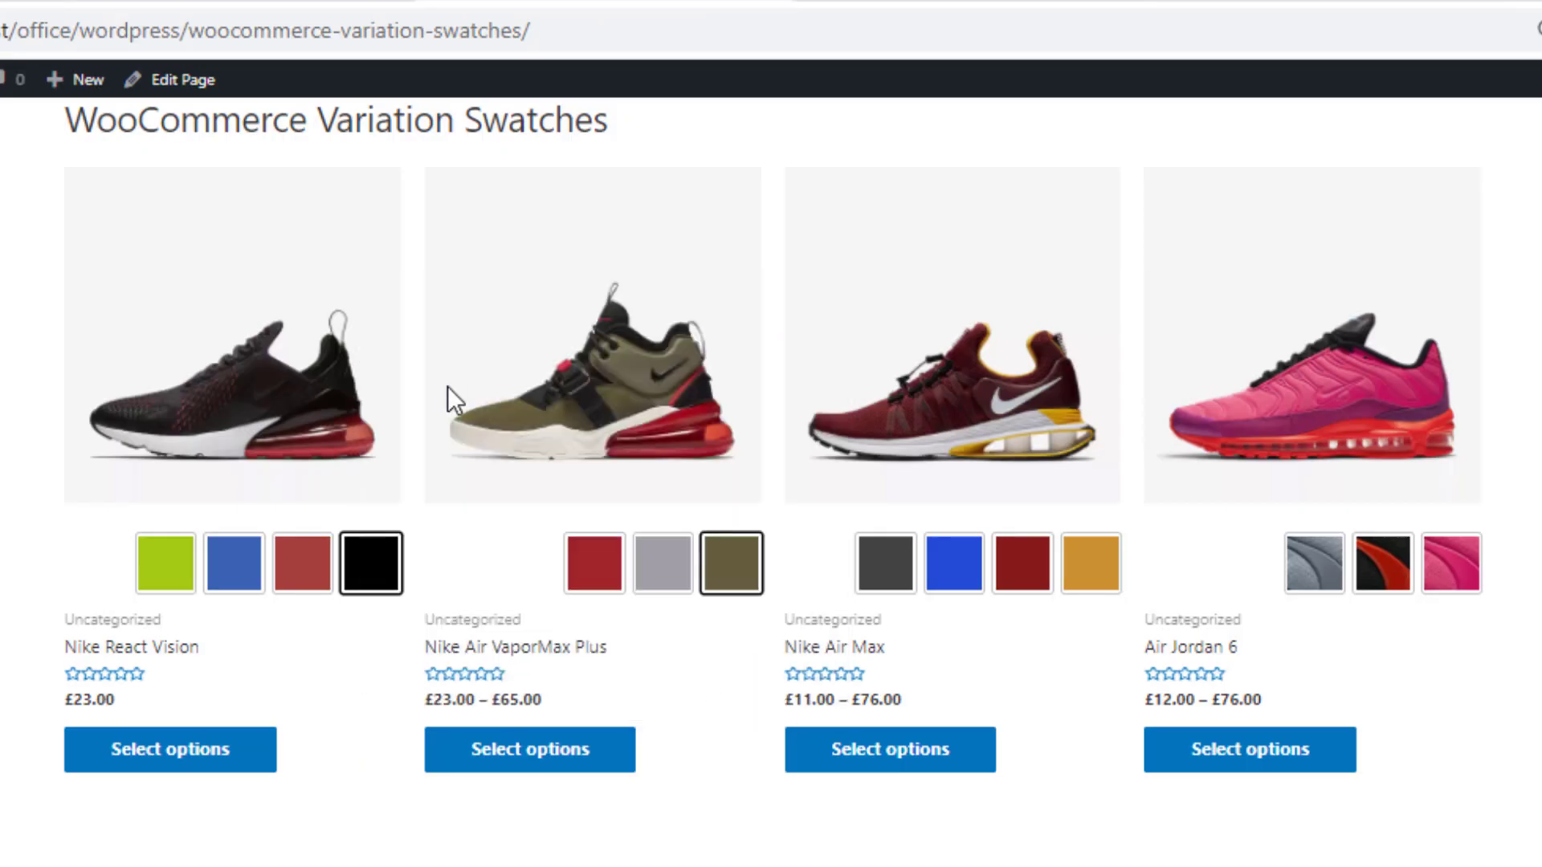
# Try green and blue React Vision swatches, then open its product page via '+2 More'.
pyautogui.click(232, 572)
pyautogui.click(308, 574)
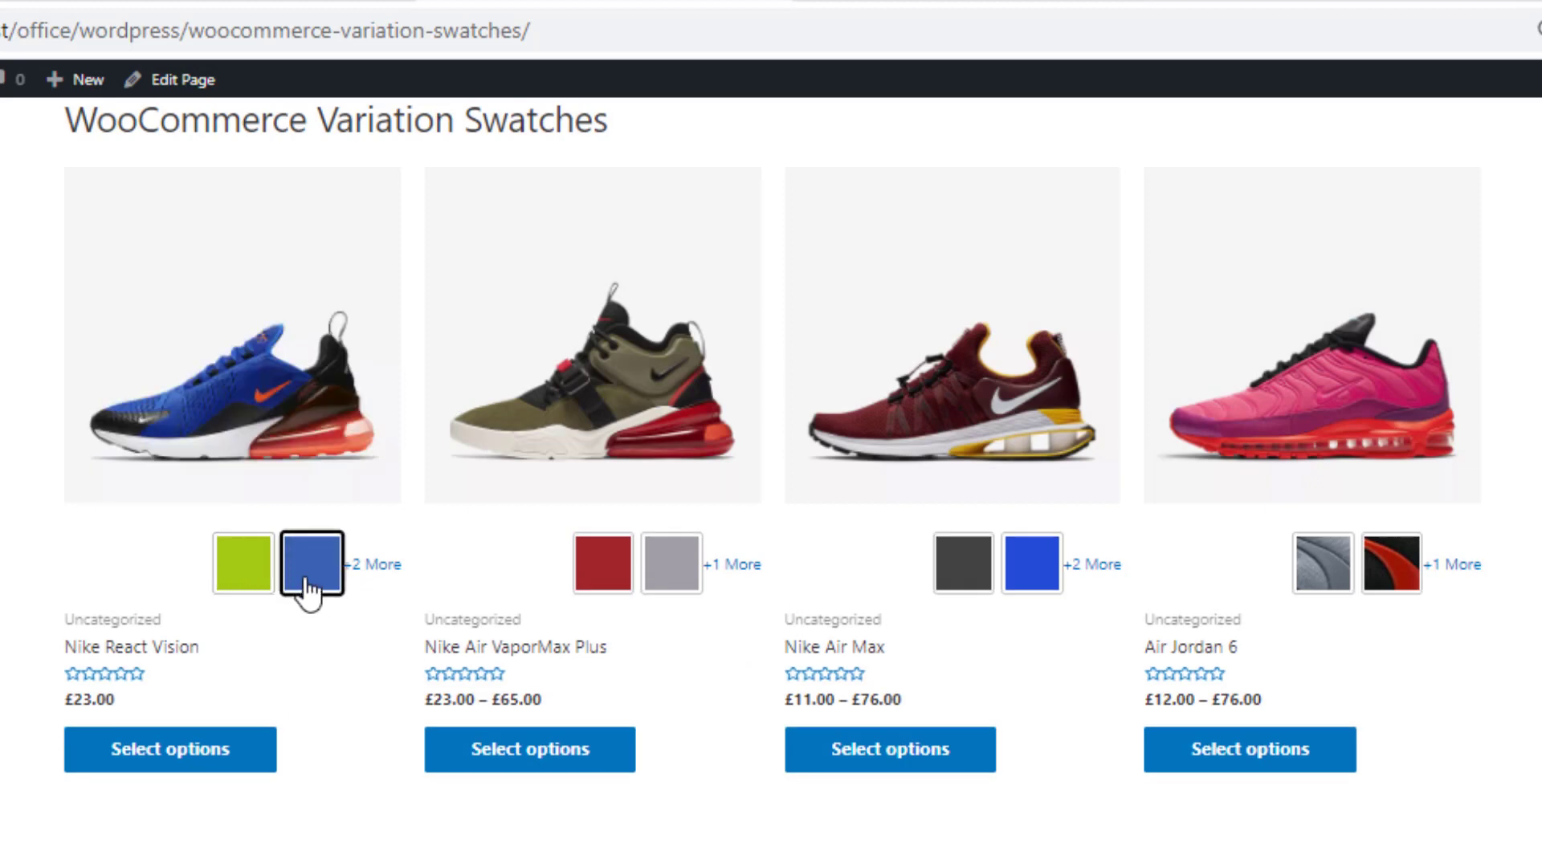
pyautogui.click(243, 572)
pyautogui.click(310, 592)
pyautogui.click(378, 578)
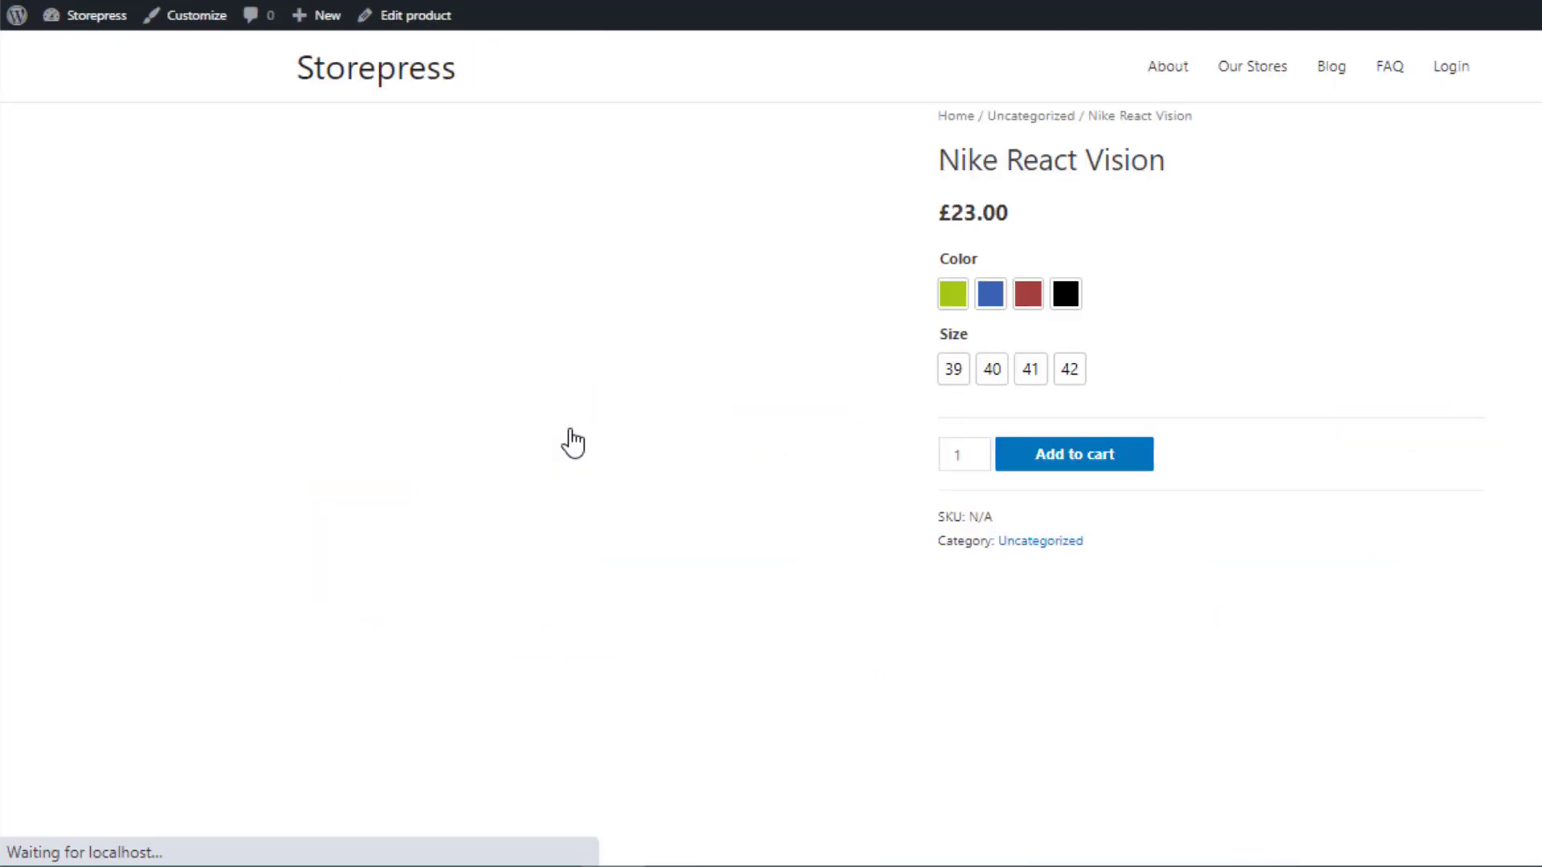
pyautogui.click(493, 827)
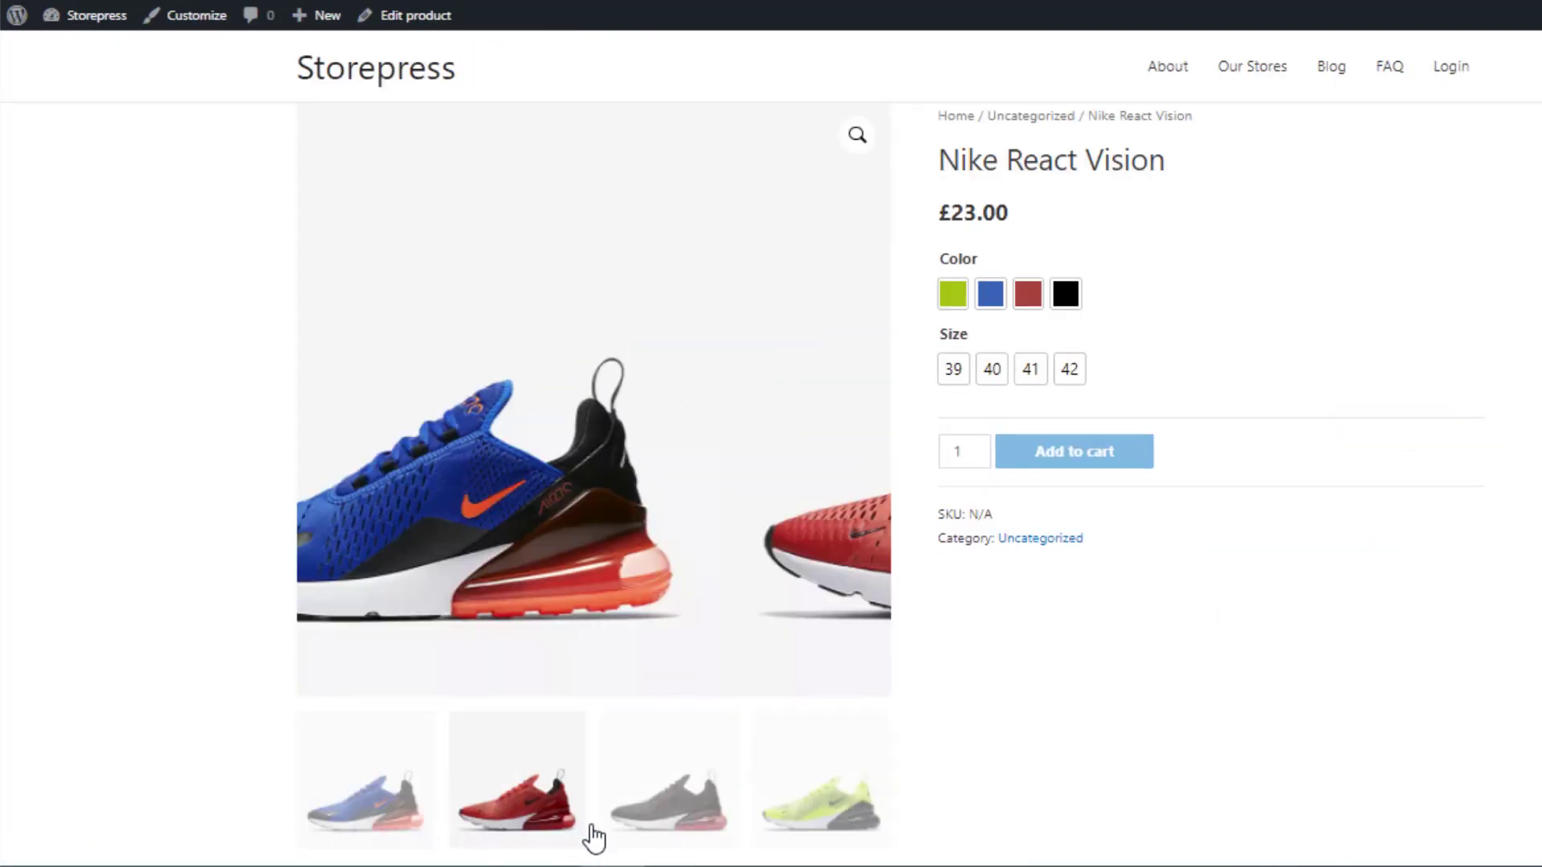